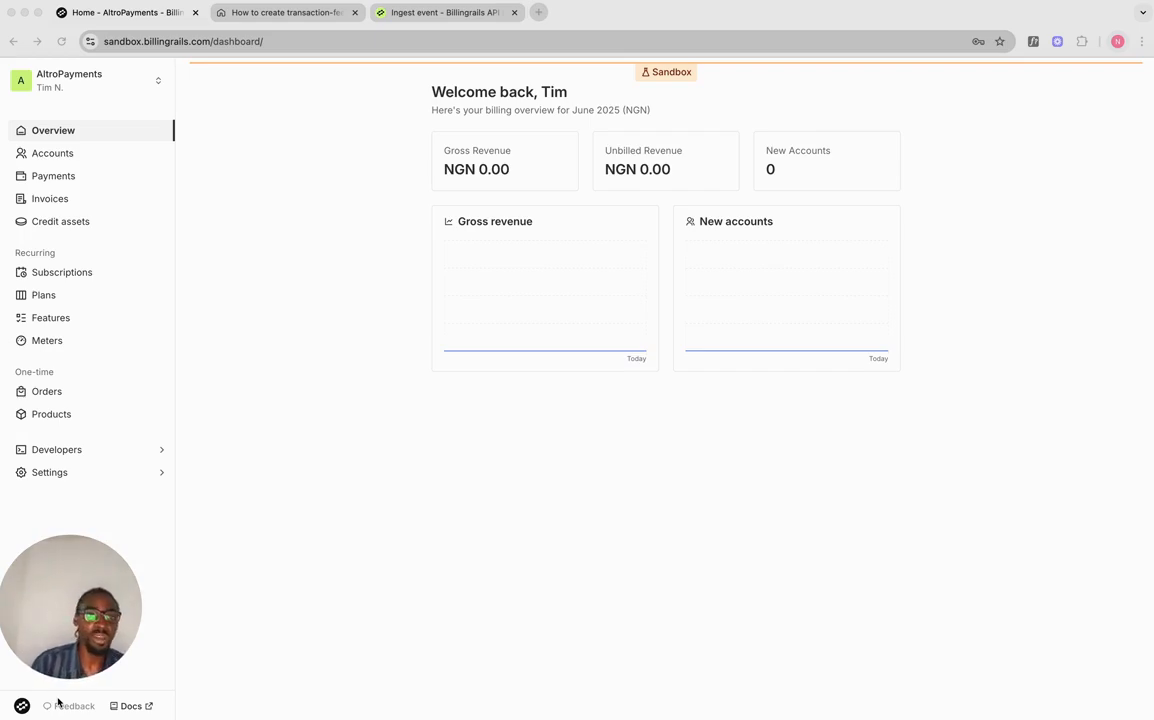
Step: Enter external ID merchant_1, name Merchant One and the account's e-mail in a new account
click(301, 17)
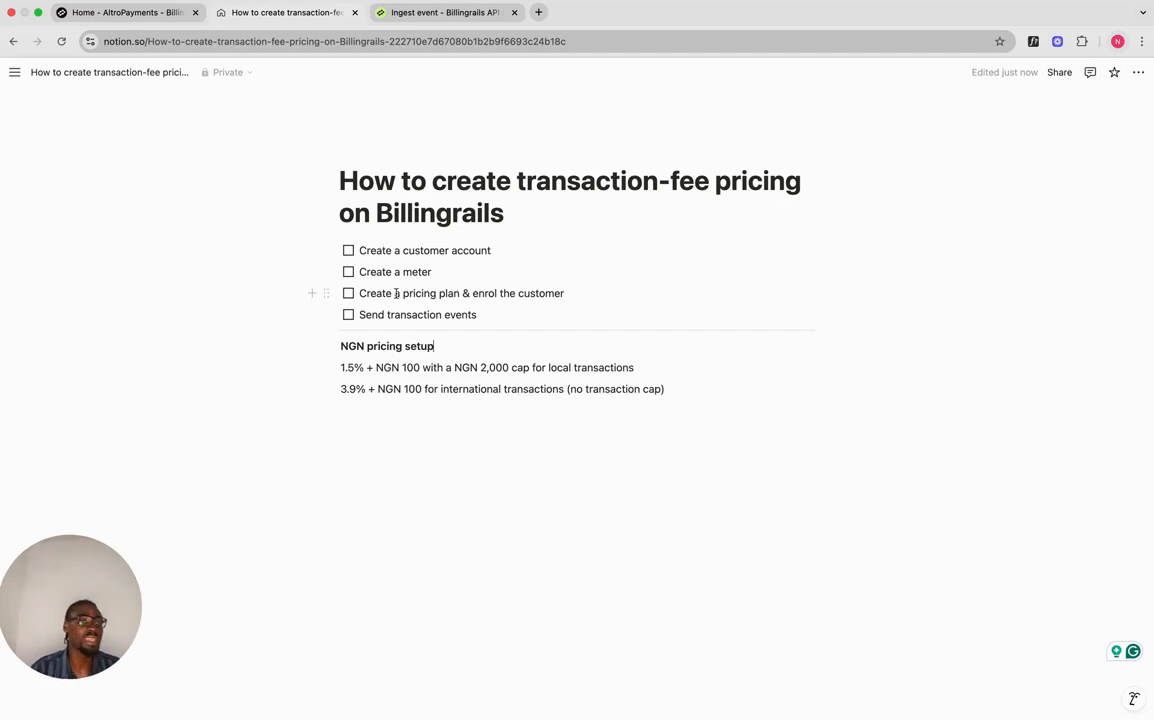
click(140, 15)
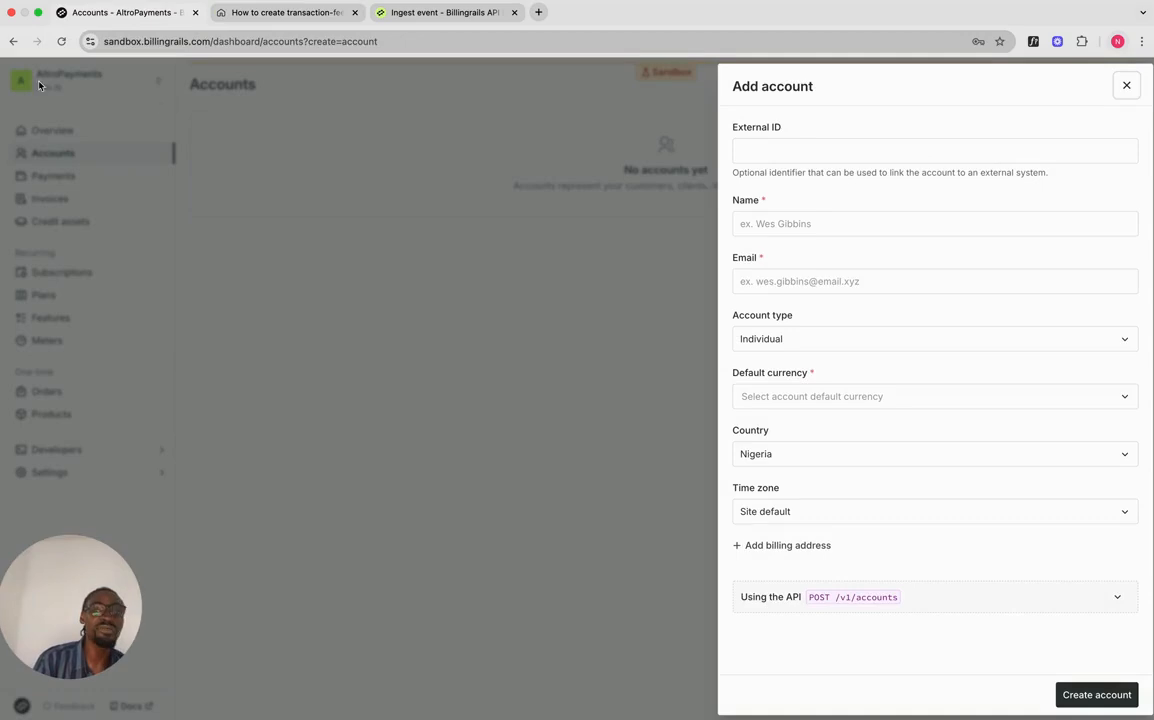
click(891, 146)
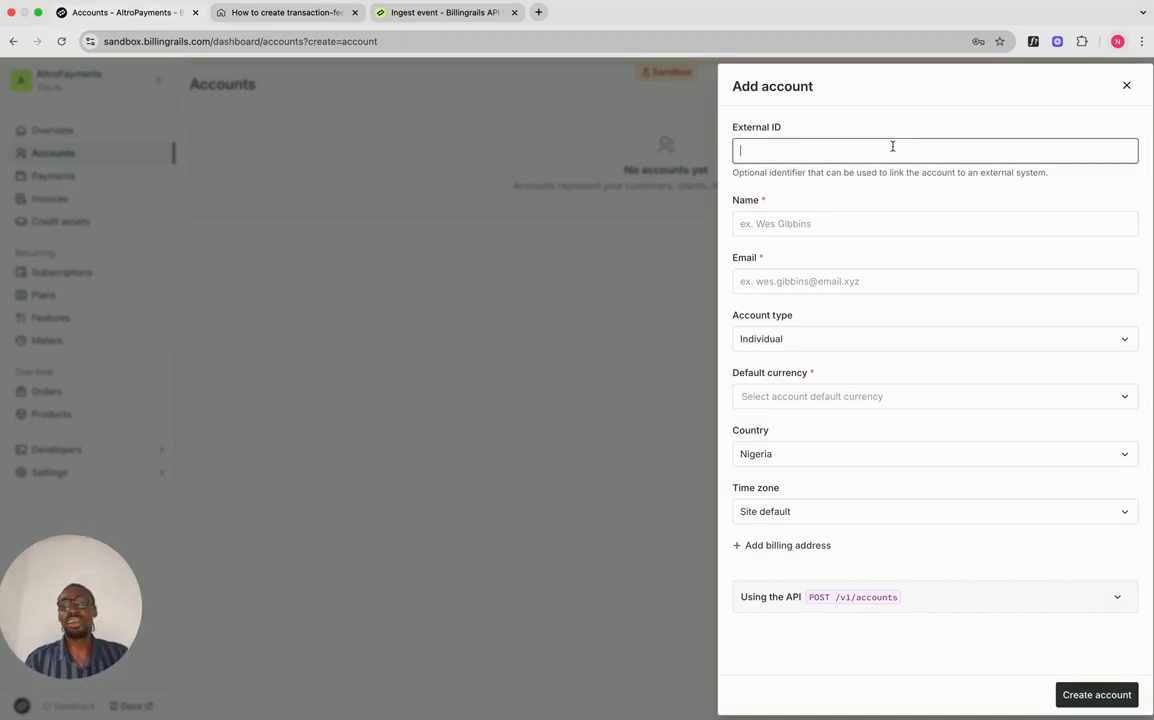
text(merchant)
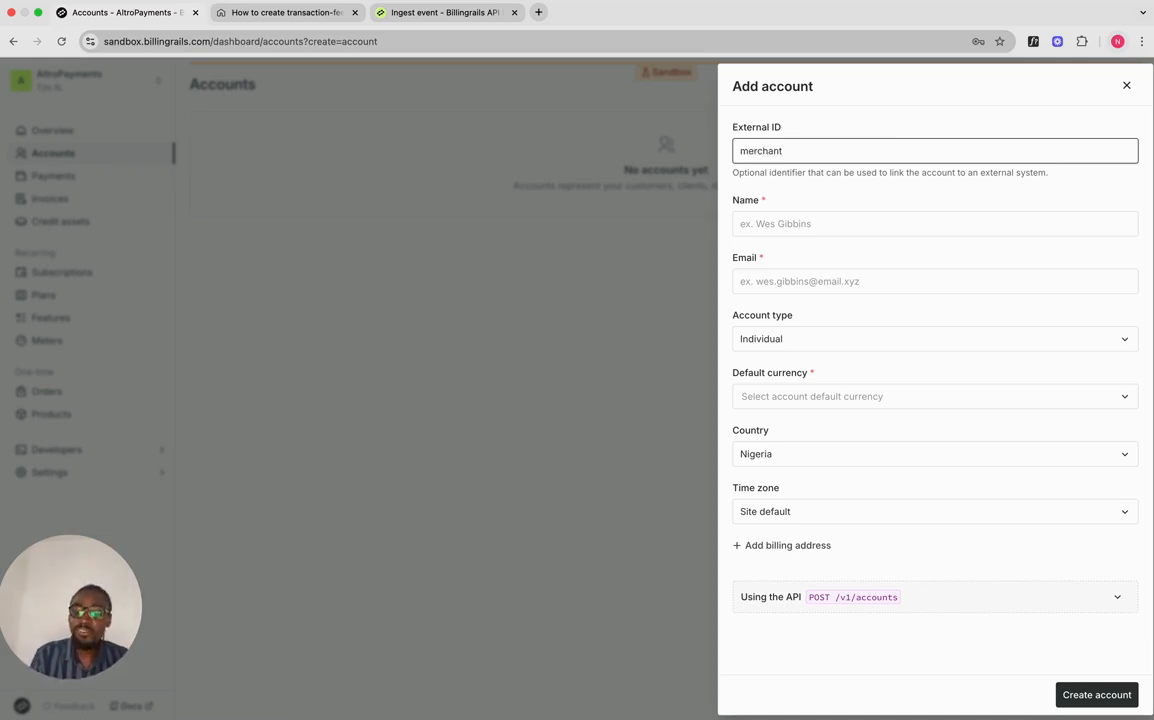
text(_)
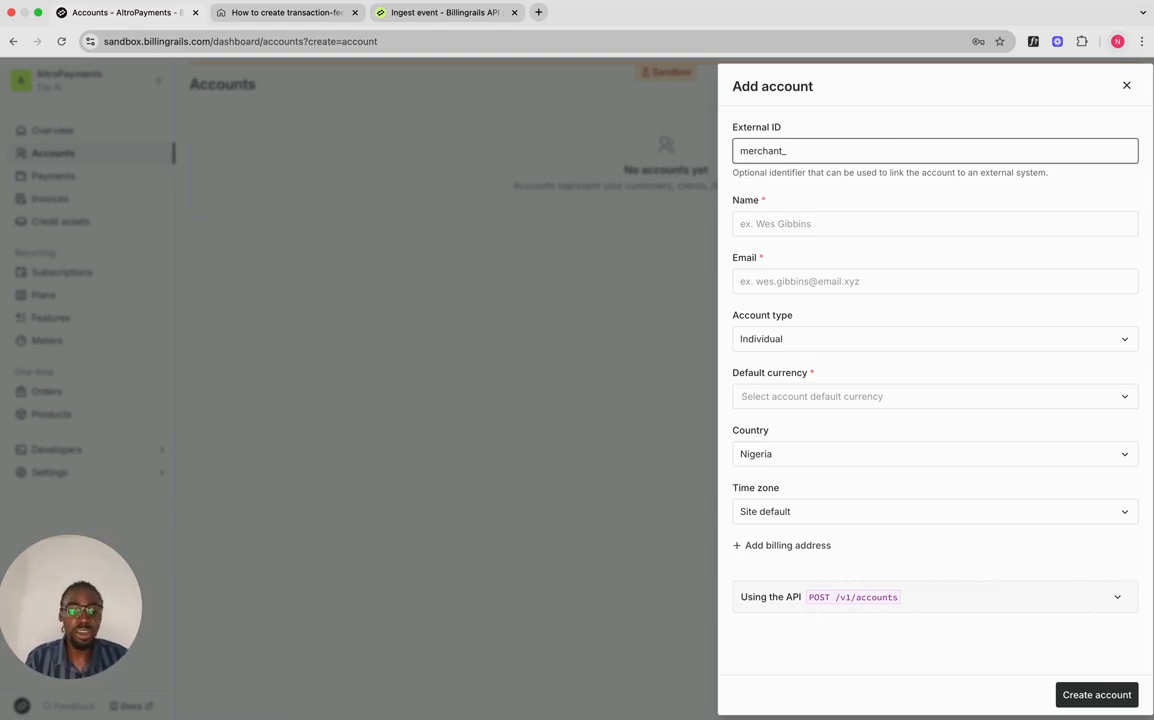
text(1)
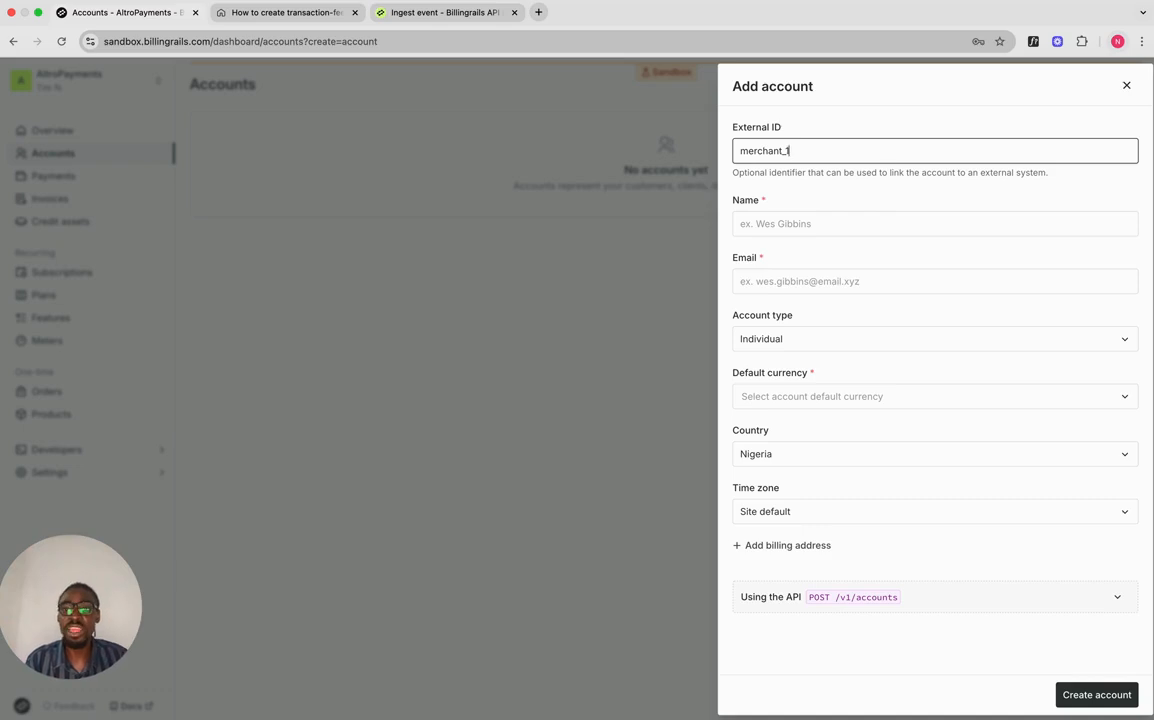
click(871, 225)
text(Merchant)
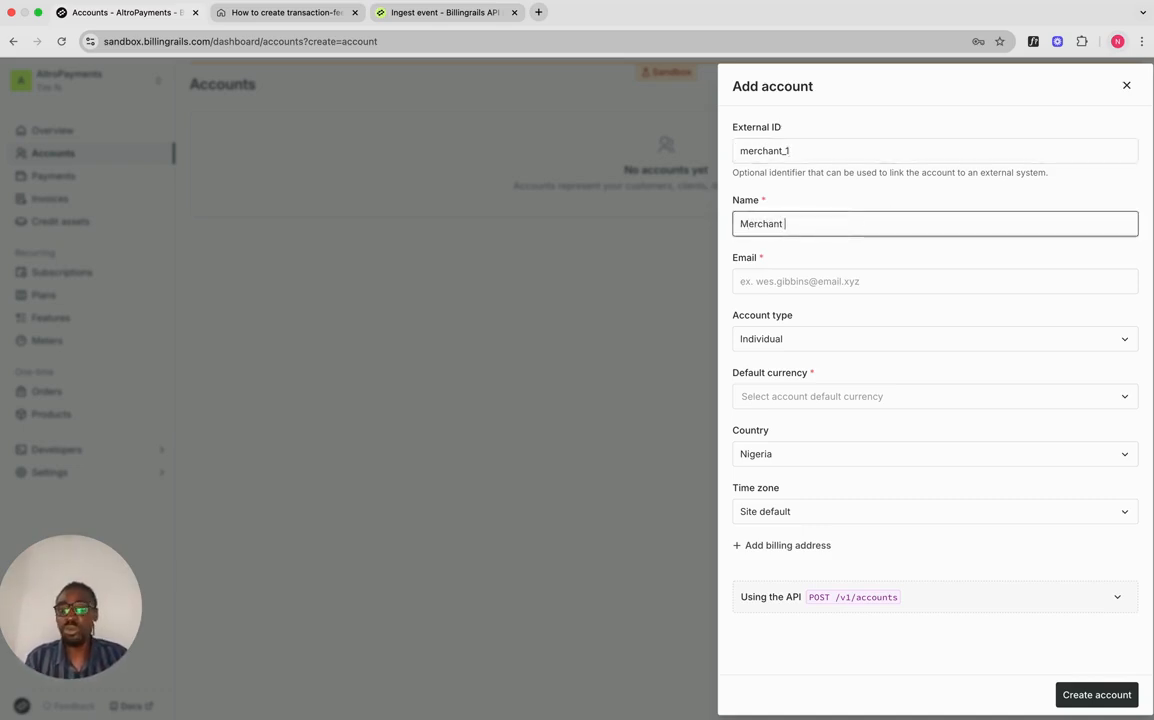
text( One)
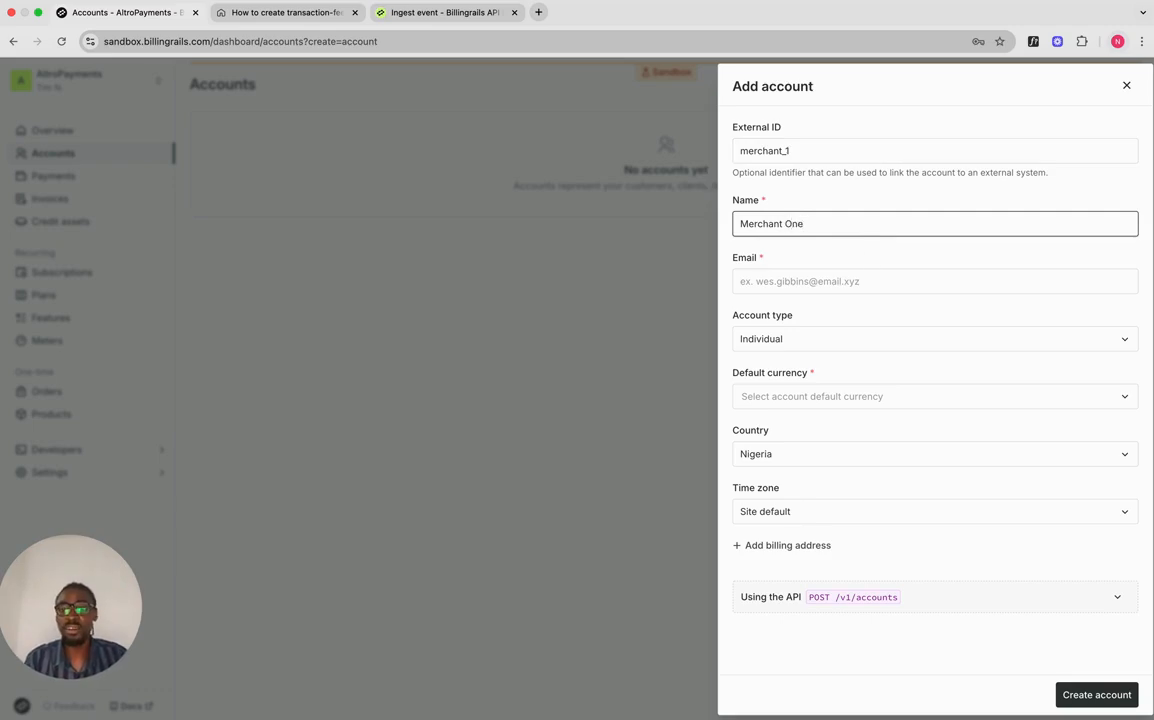
click(850, 281)
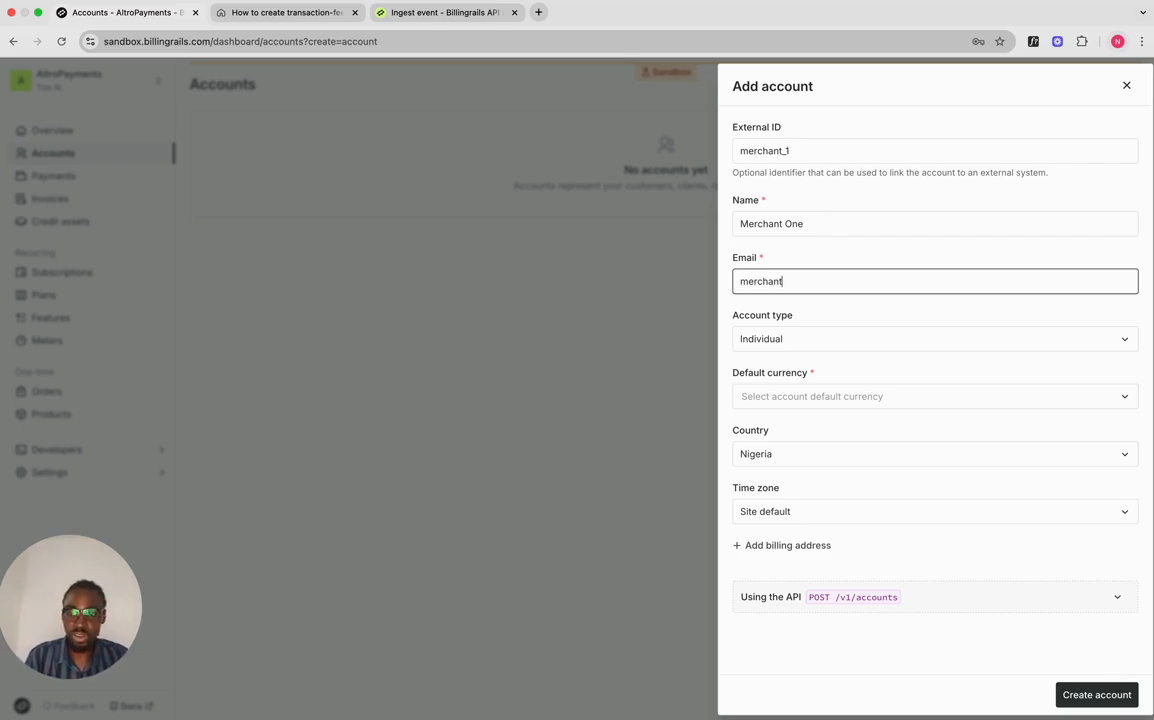
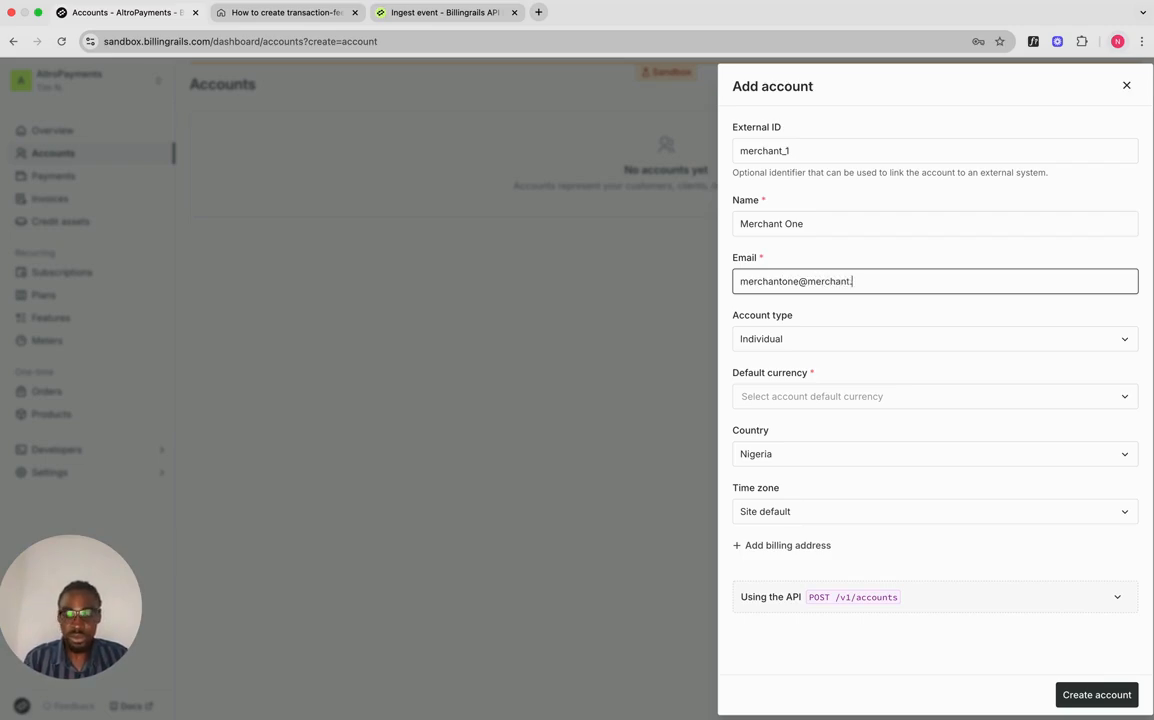
Step: Make Merchant One an Organization account with USD default currency and create it
click(848, 339)
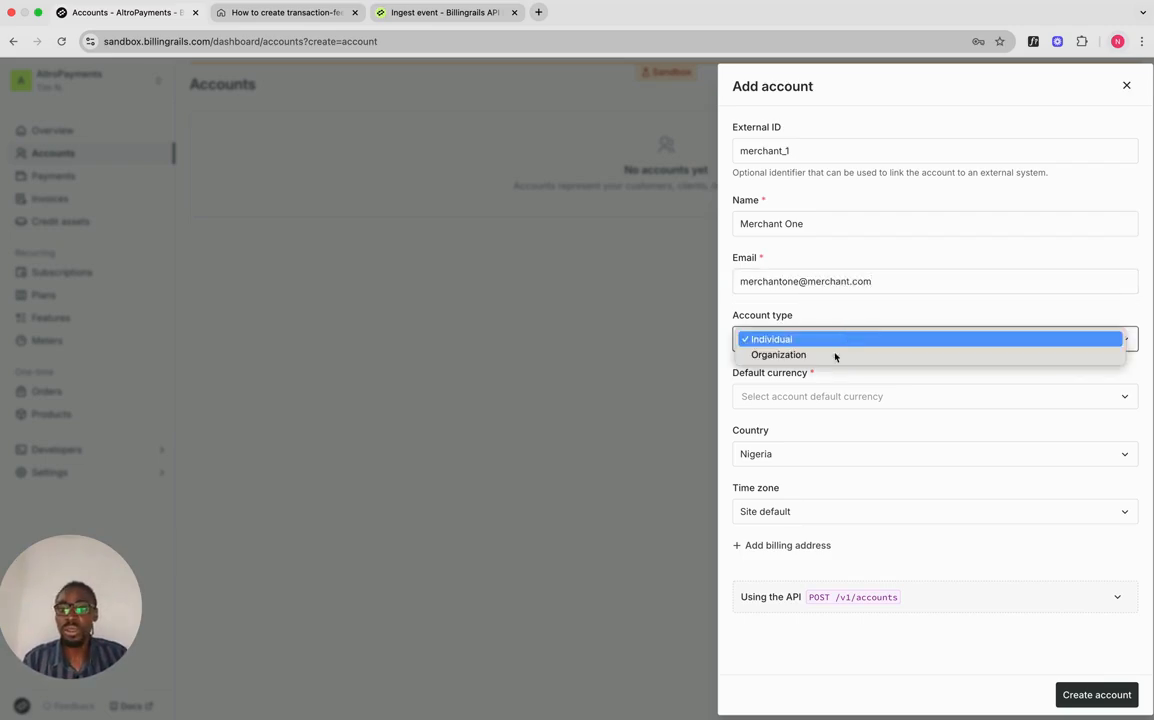
click(835, 357)
click(804, 397)
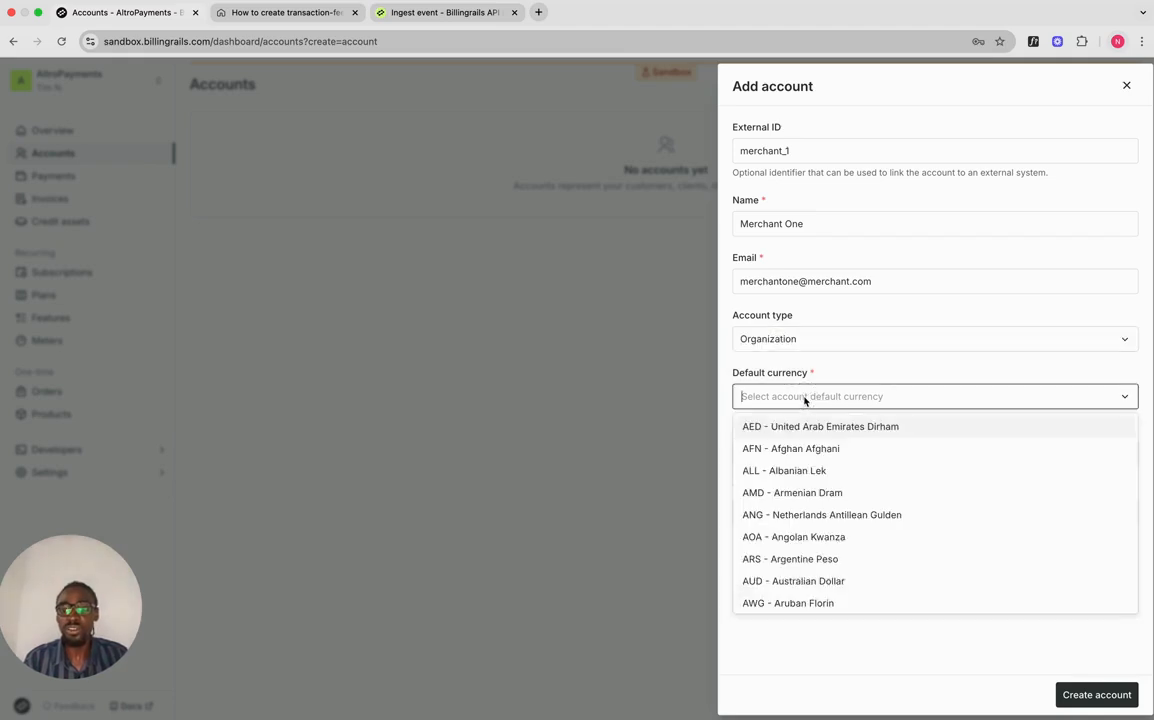
text(usd)
click(800, 426)
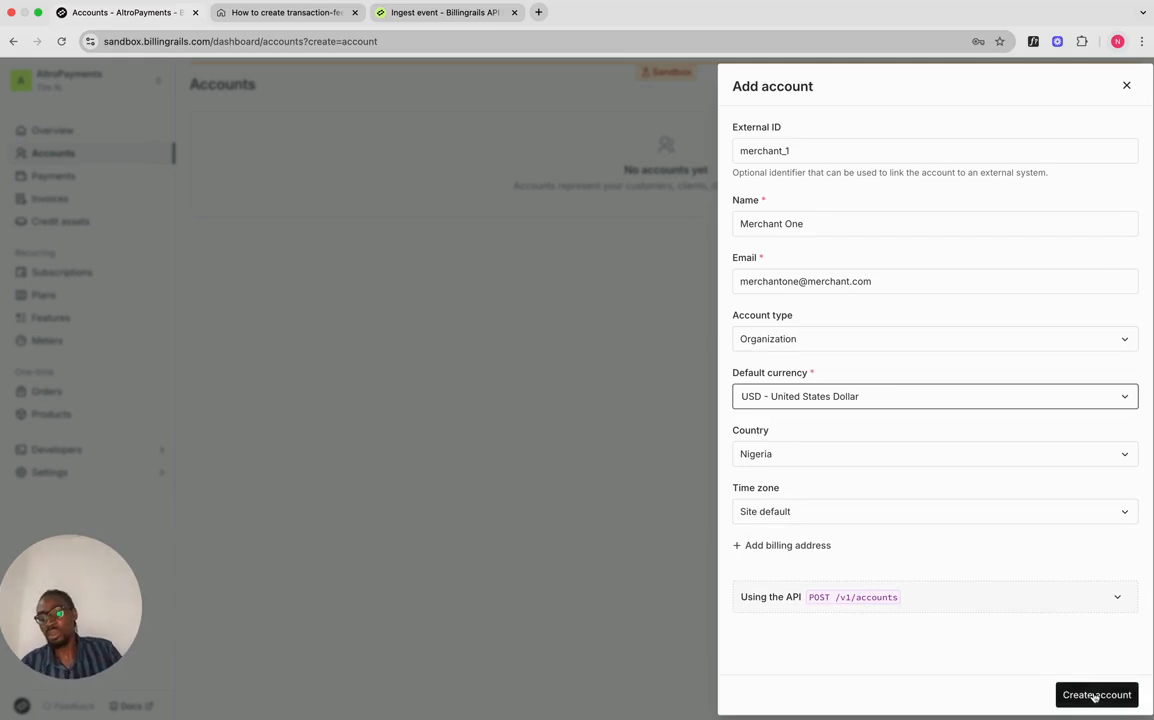
click(937, 603)
scroll(930, 590, down, 3)
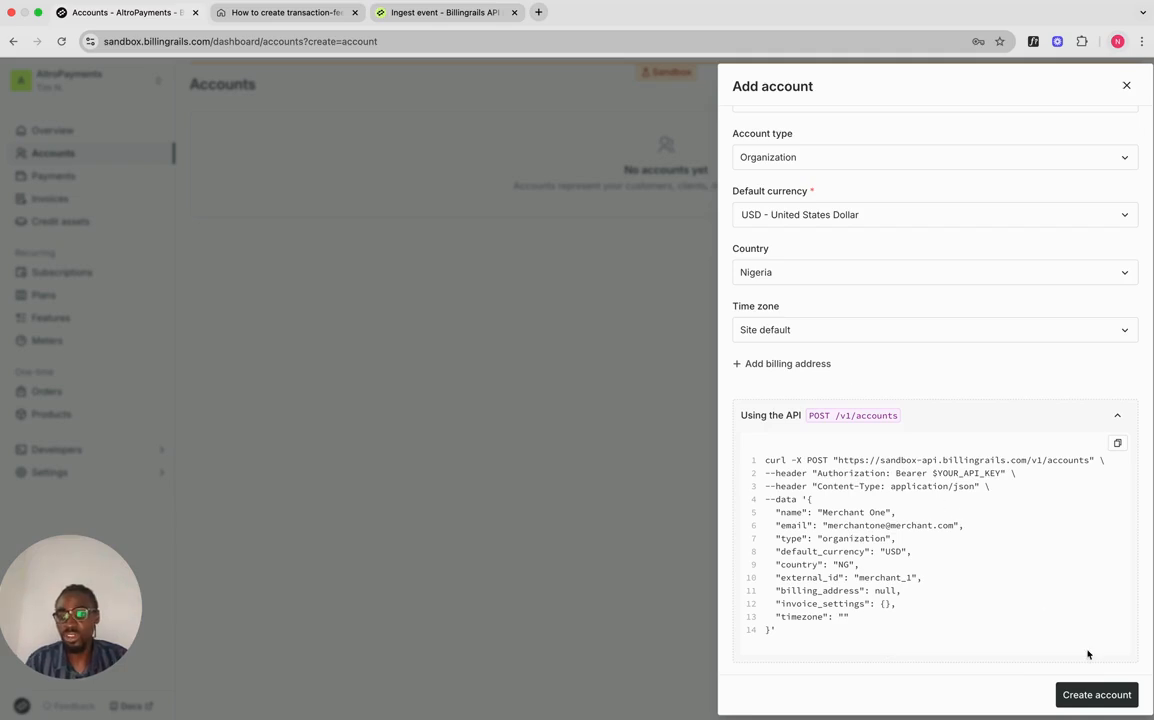
click(1091, 690)
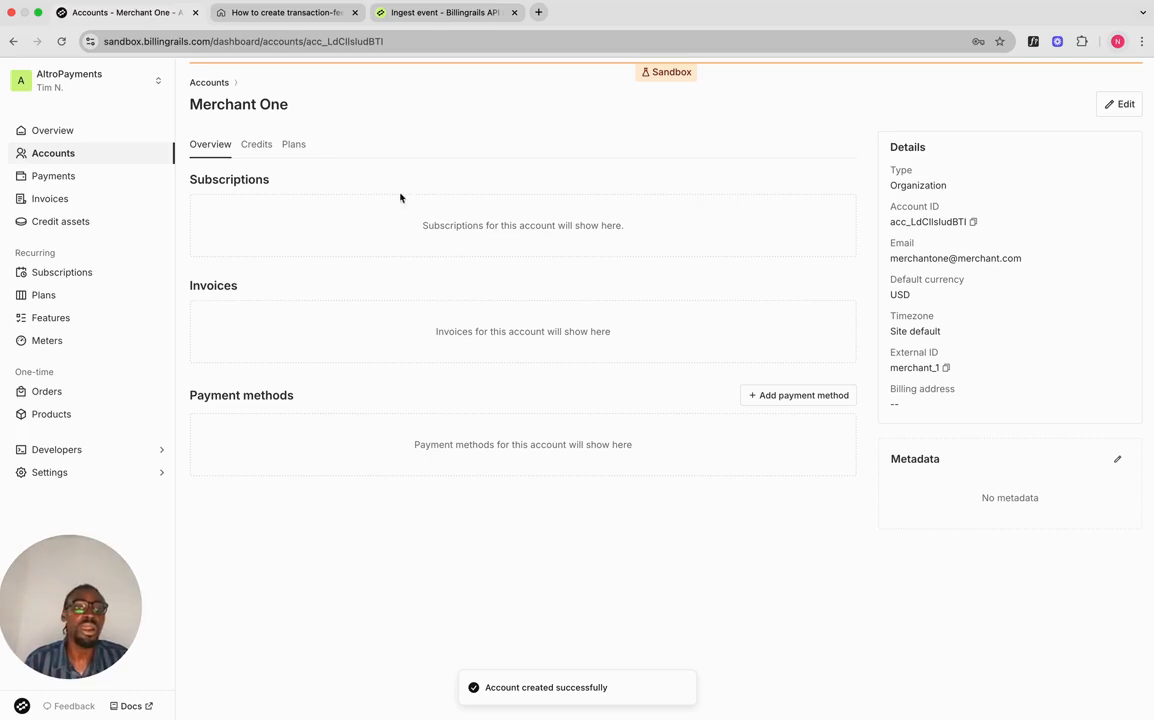
Step: Tick 'Create a customer account' in the Notion checklist and start a new Billingrails meter
click(248, 14)
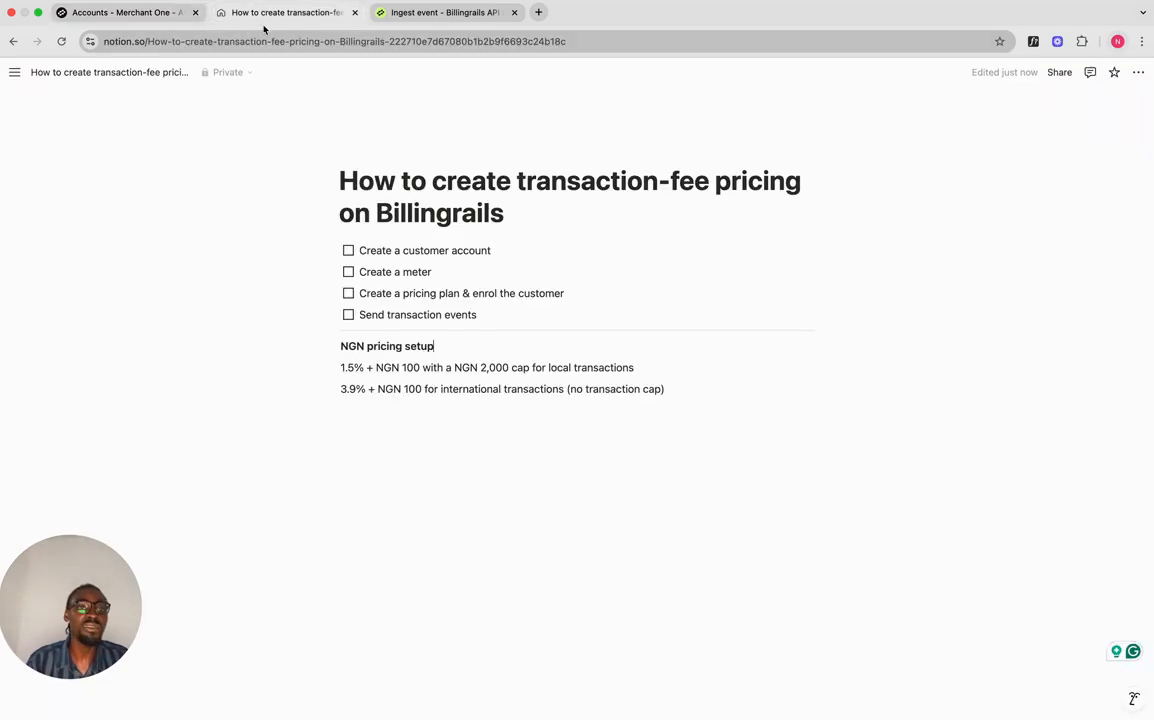
click(349, 251)
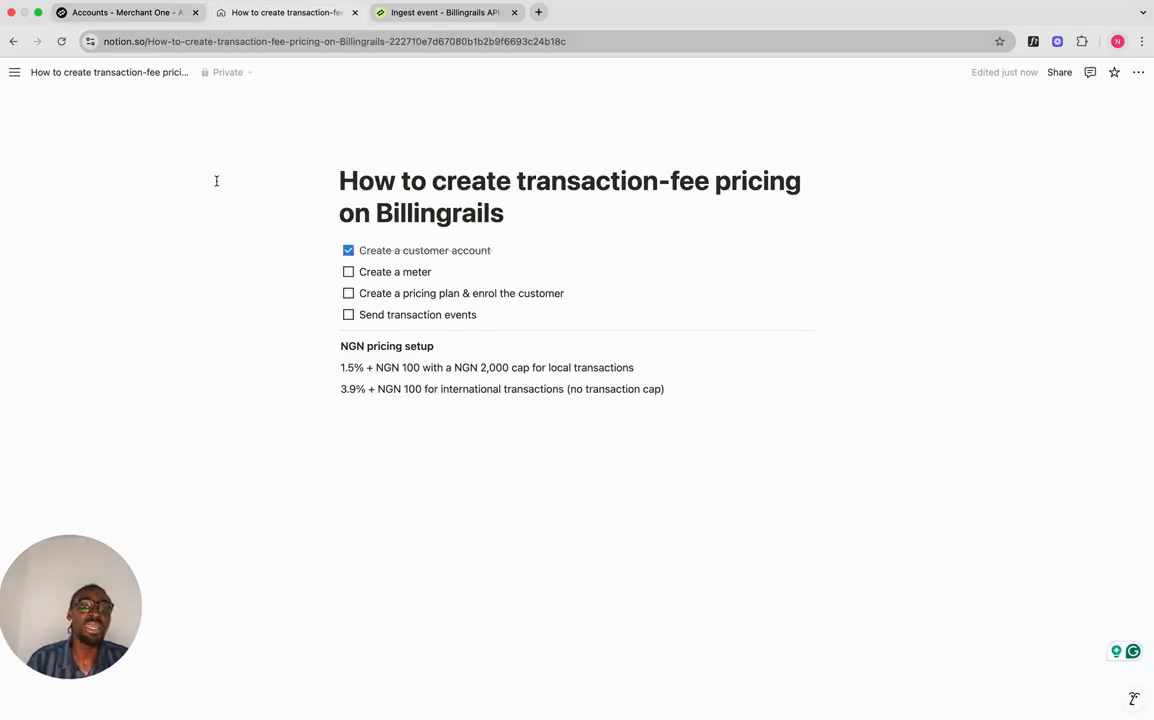
click(163, 16)
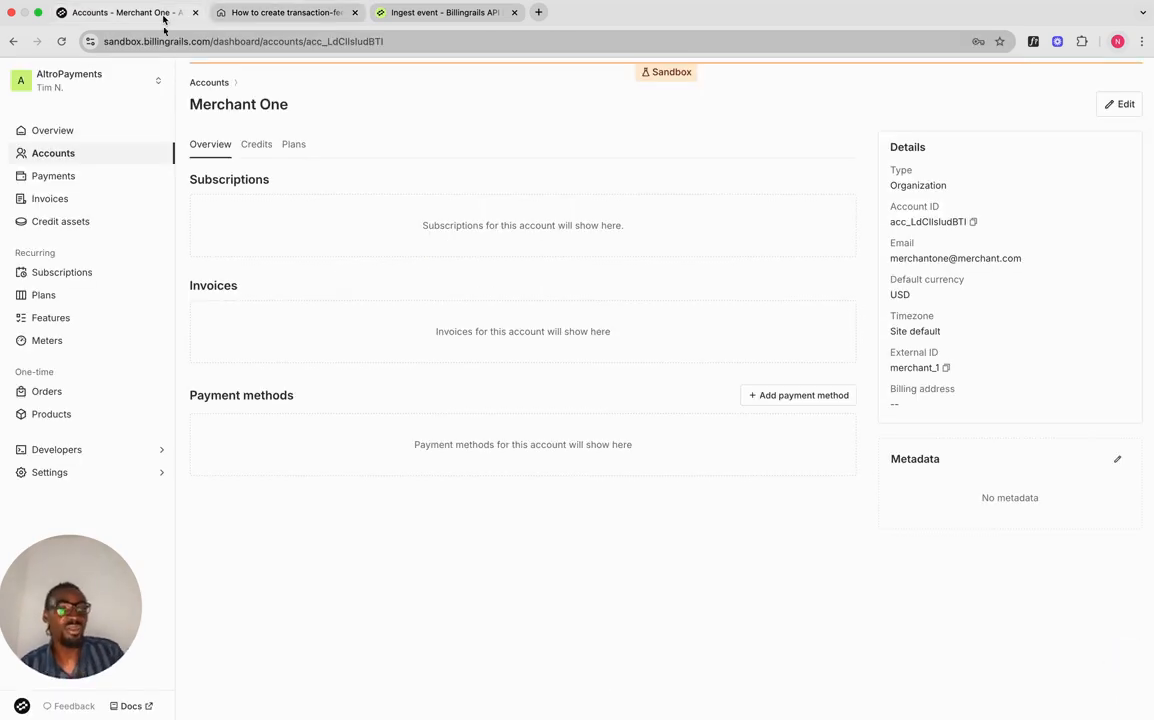
click(50, 340)
click(1099, 84)
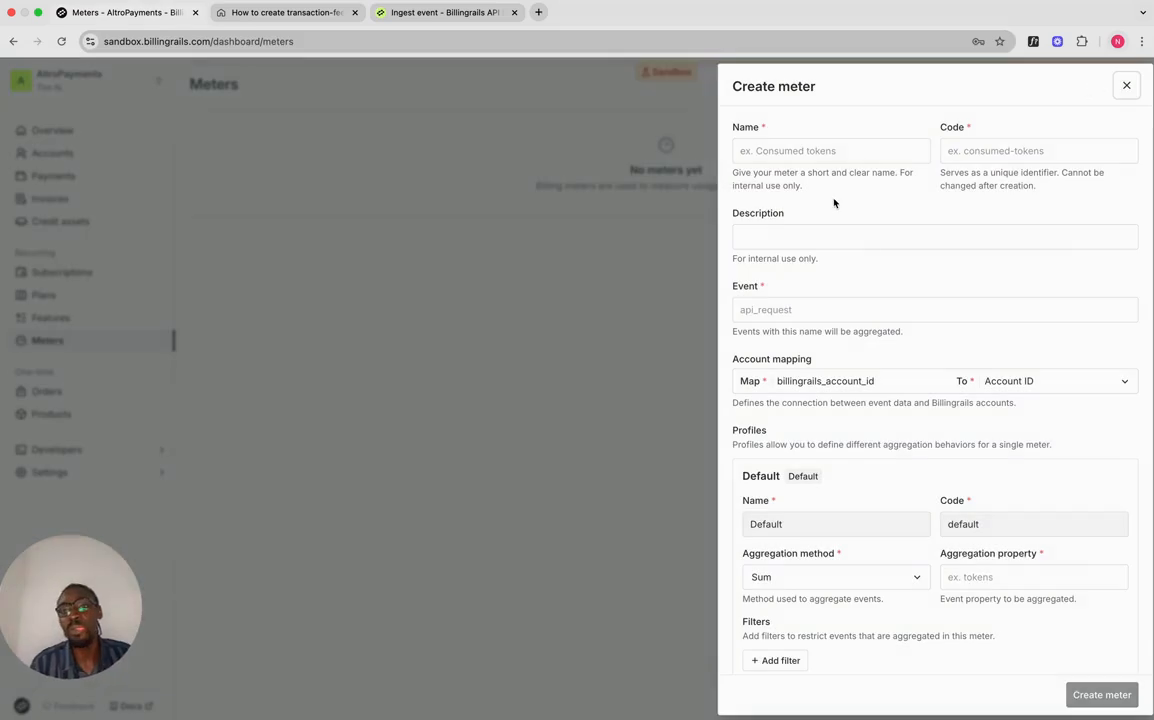
Step: Name the meter Transactions, aggregate charge.success events, and map merchant_id to account external ID
click(825, 151)
text(Transa)
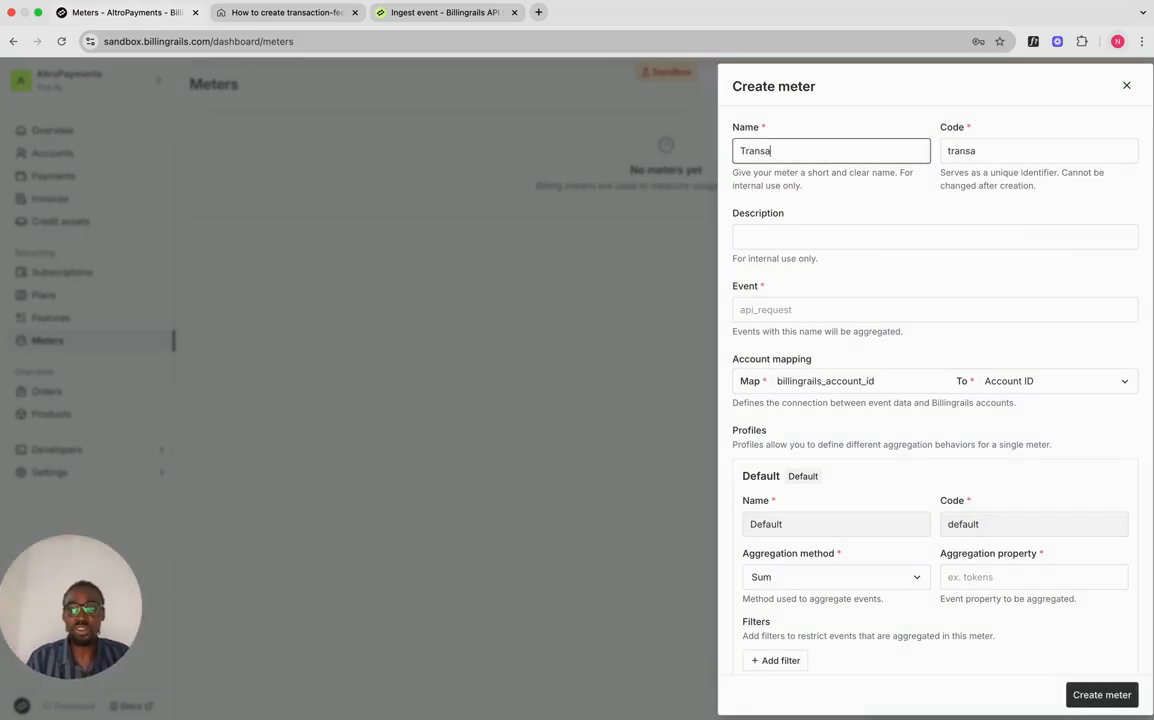
text(ctions)
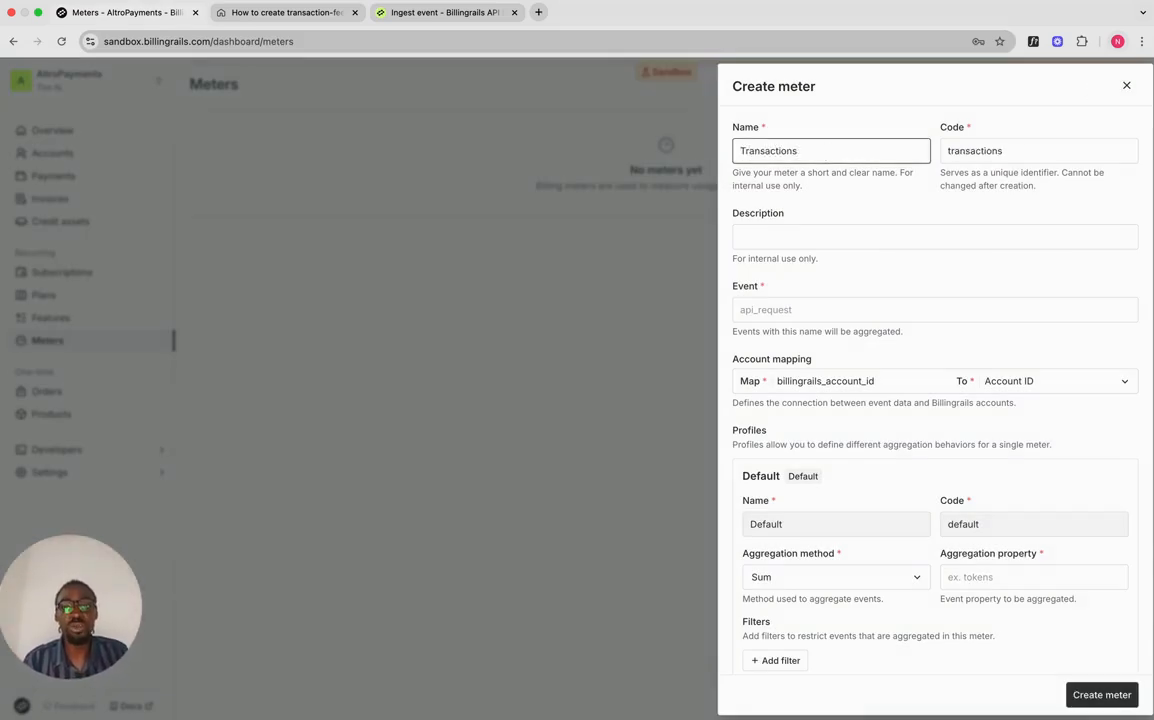
click(799, 310)
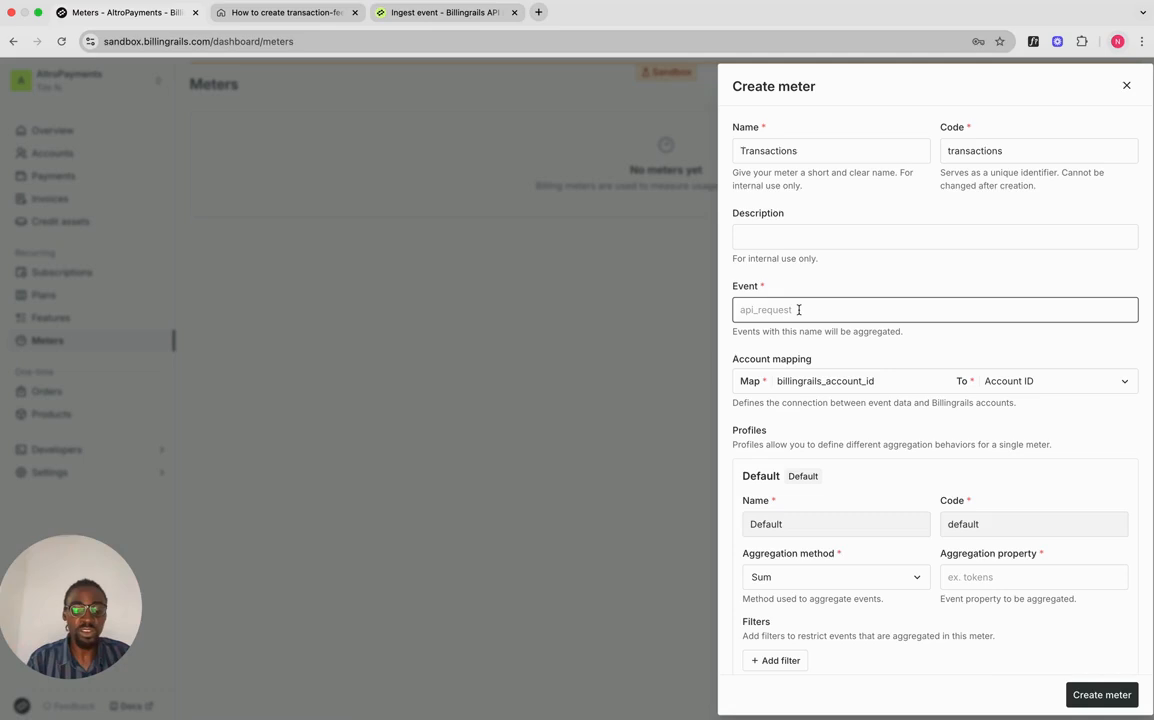
text(cha)
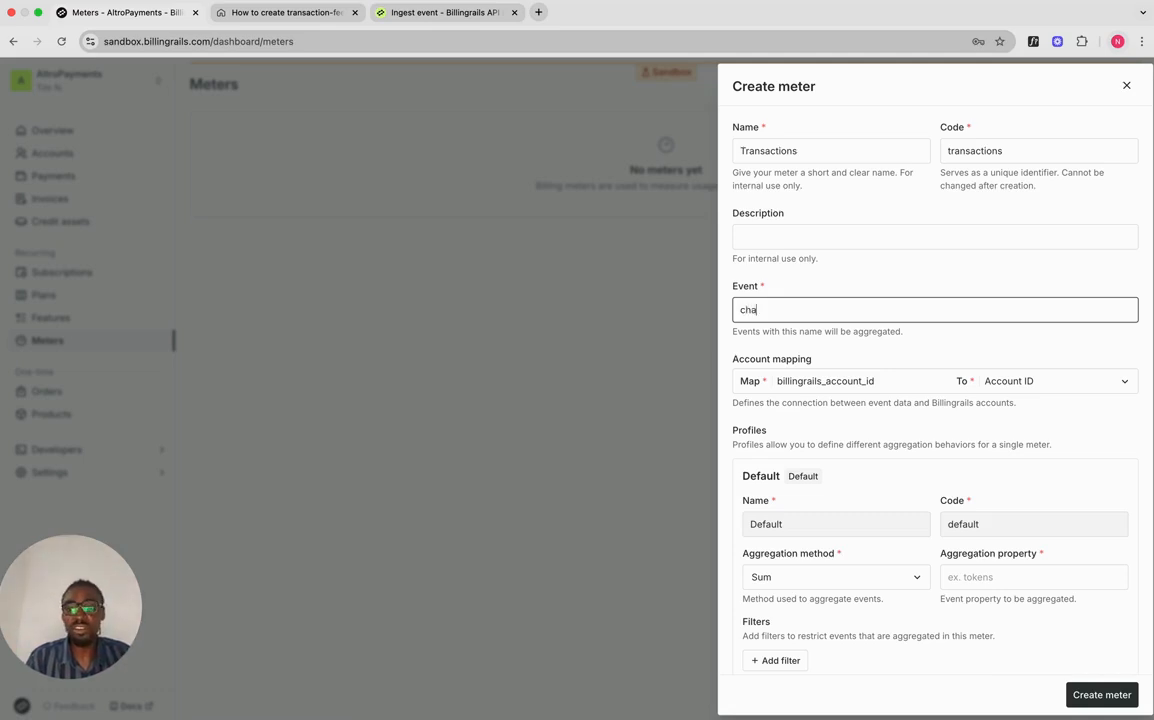
text(rge.success)
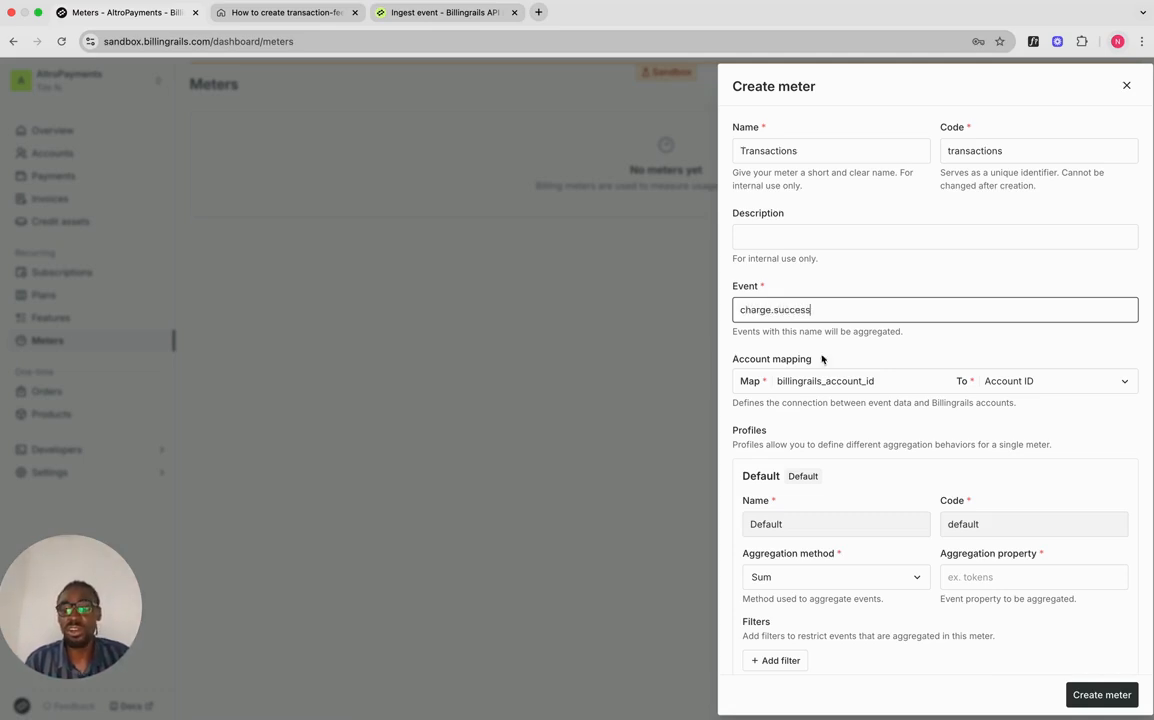
click(1015, 382)
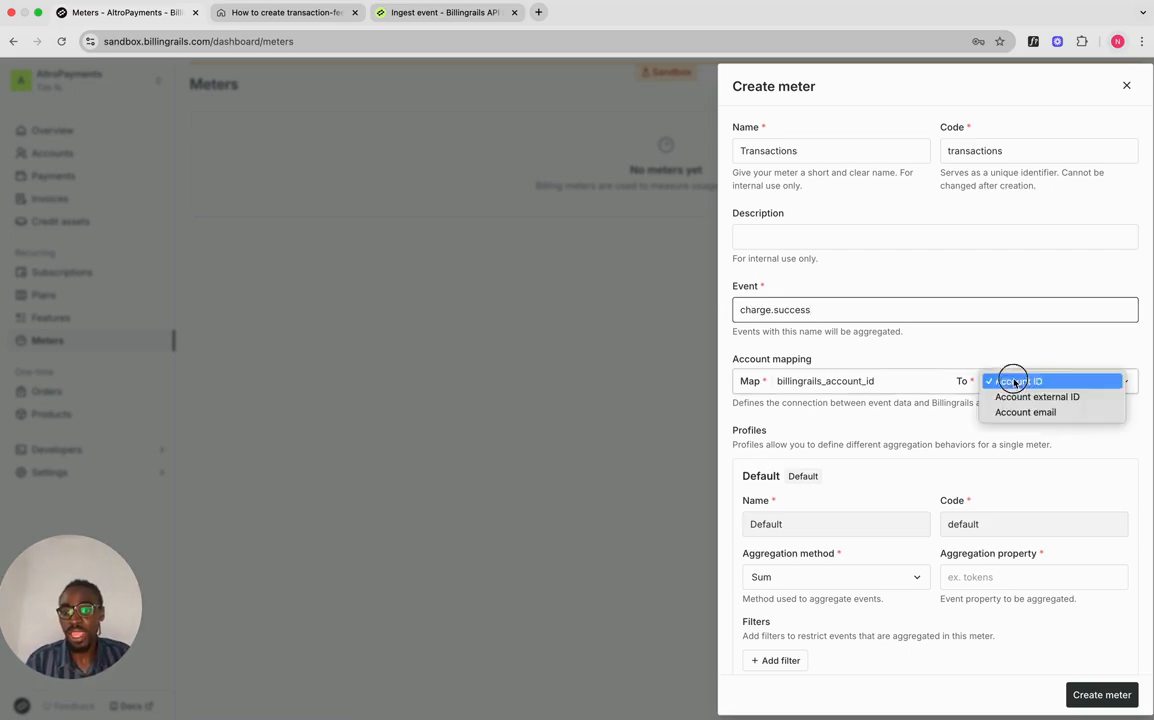
click(1028, 396)
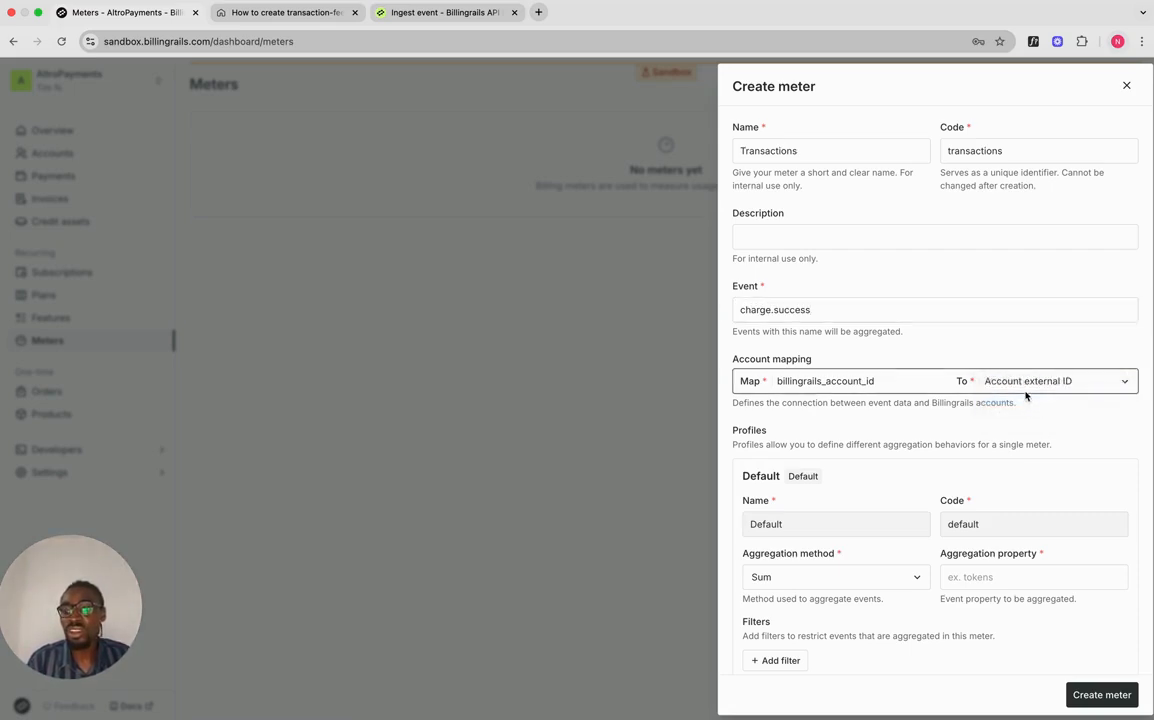
double_click(872, 381)
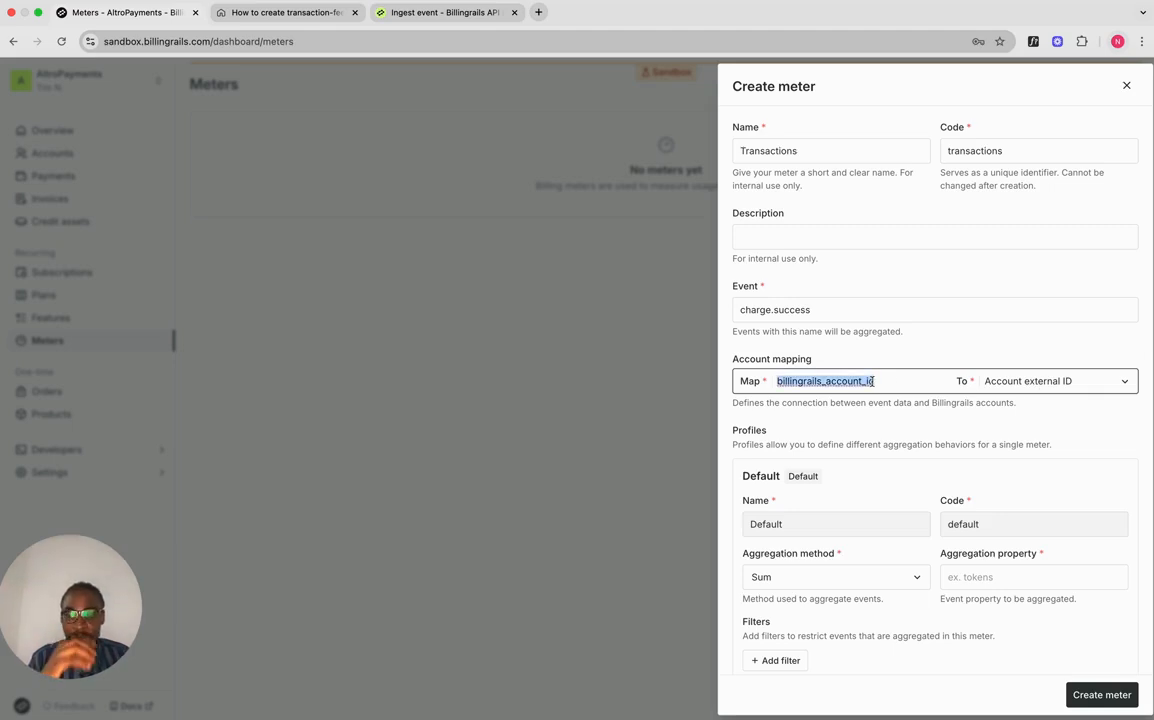
text(merchant_)
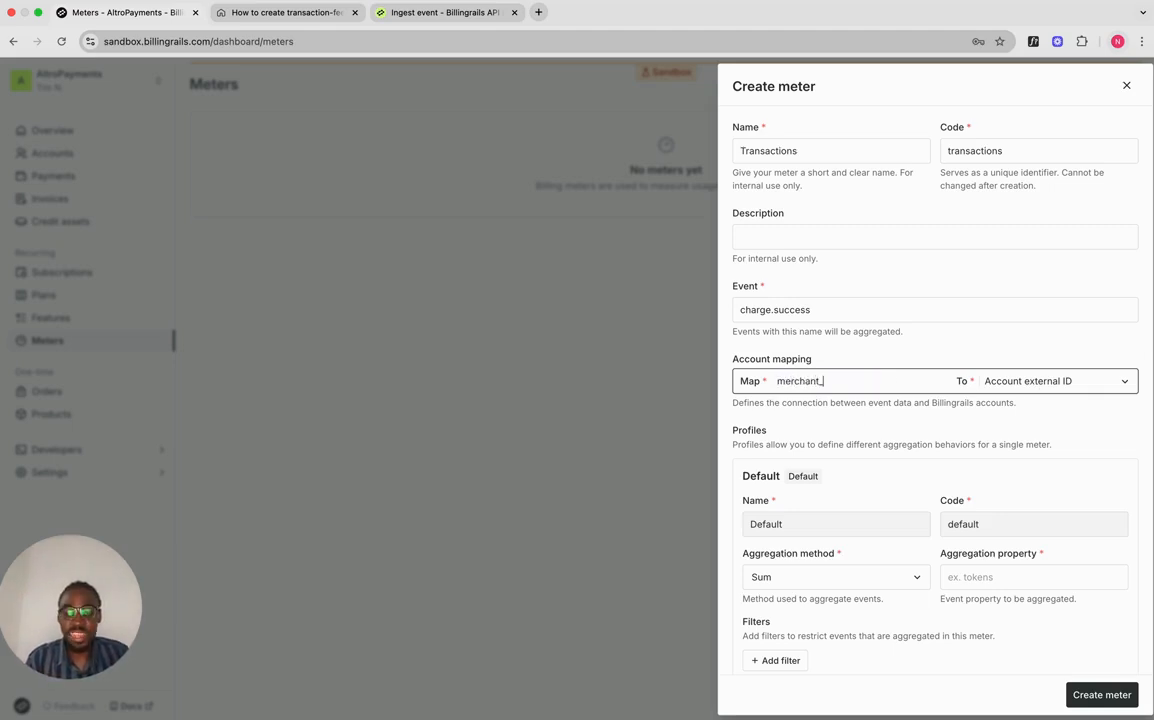
text(id)
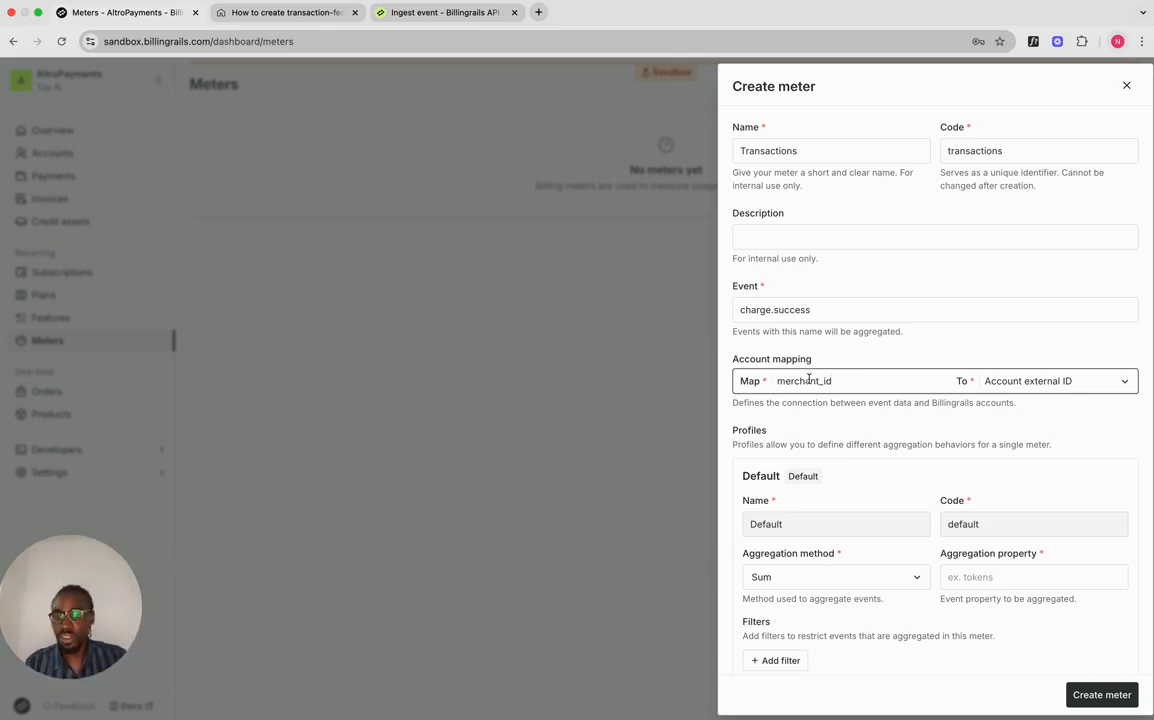
scroll(918, 507, down, 1)
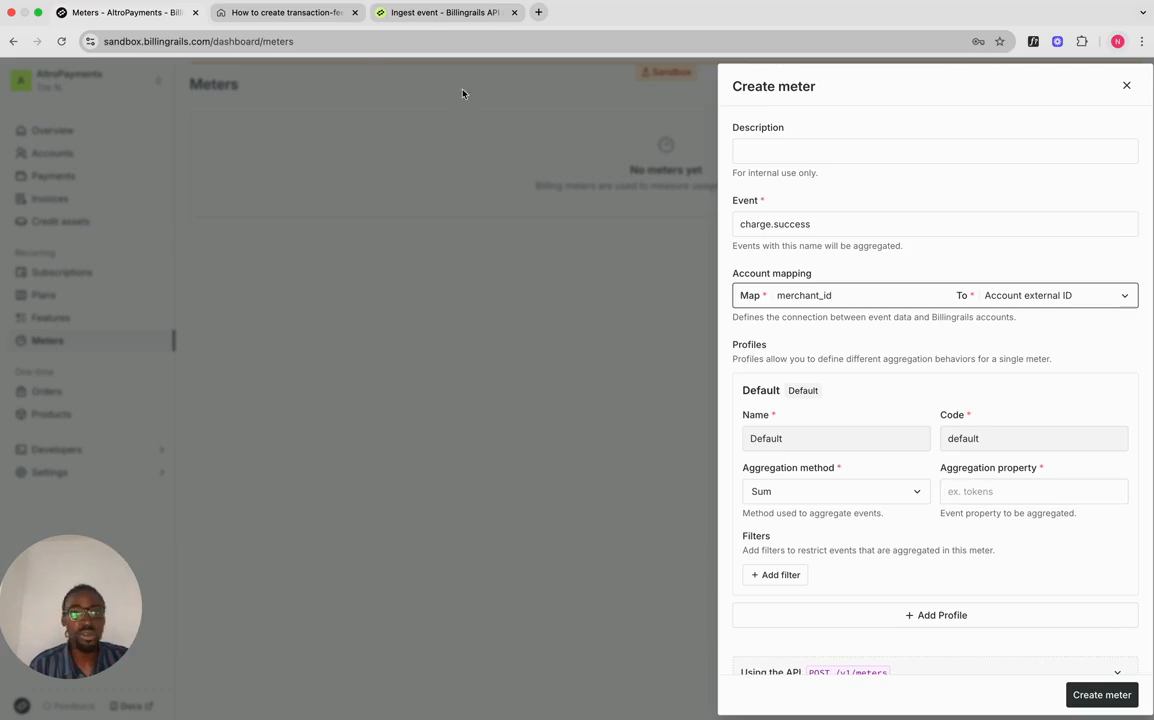
click(290, 12)
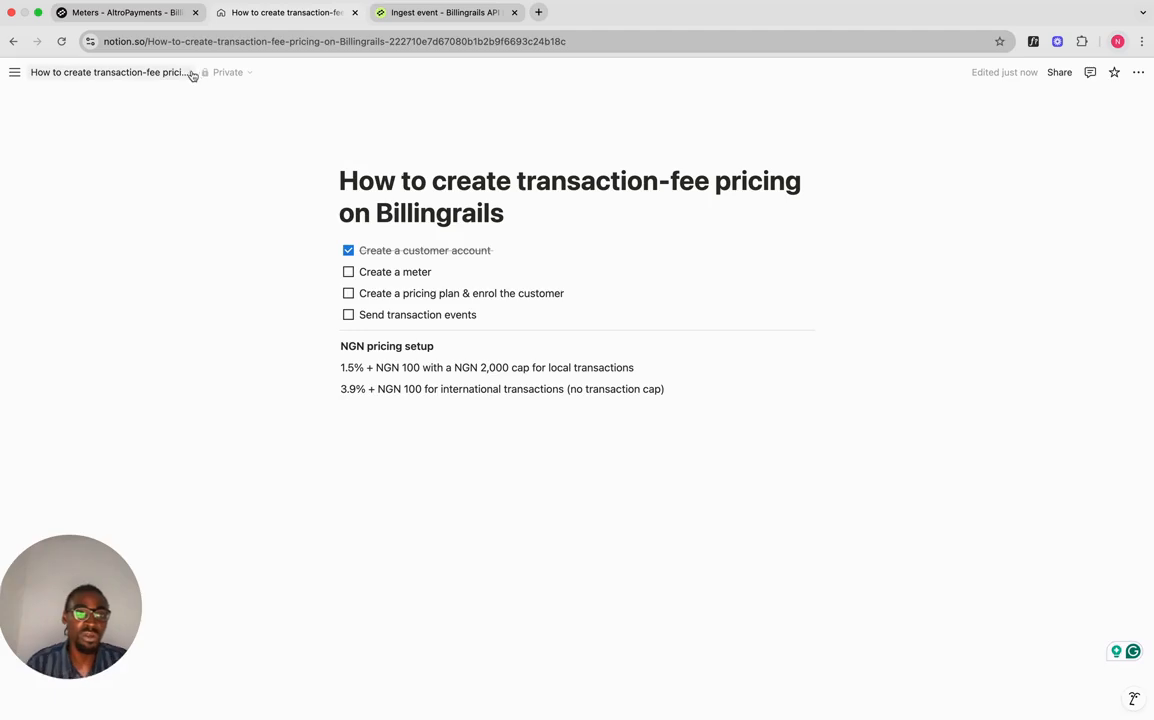
Step: Make the default profile sum amount, filtered to currency in ngn
click(155, 14)
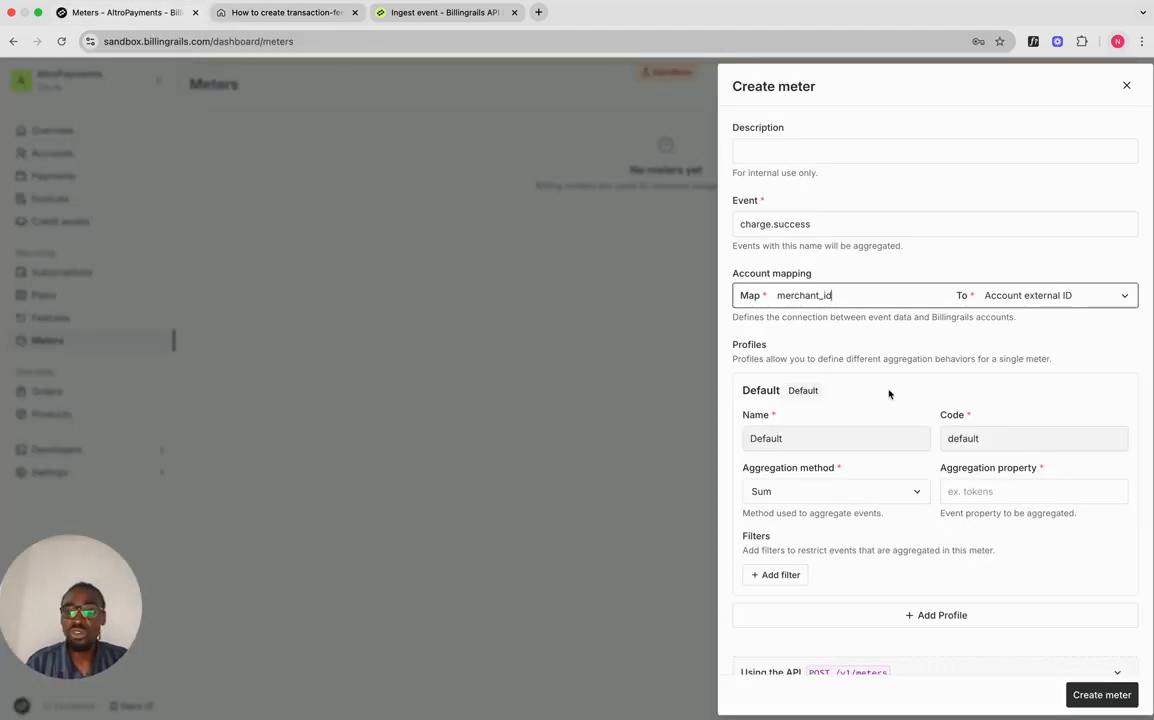
scroll(889, 394, up, 2)
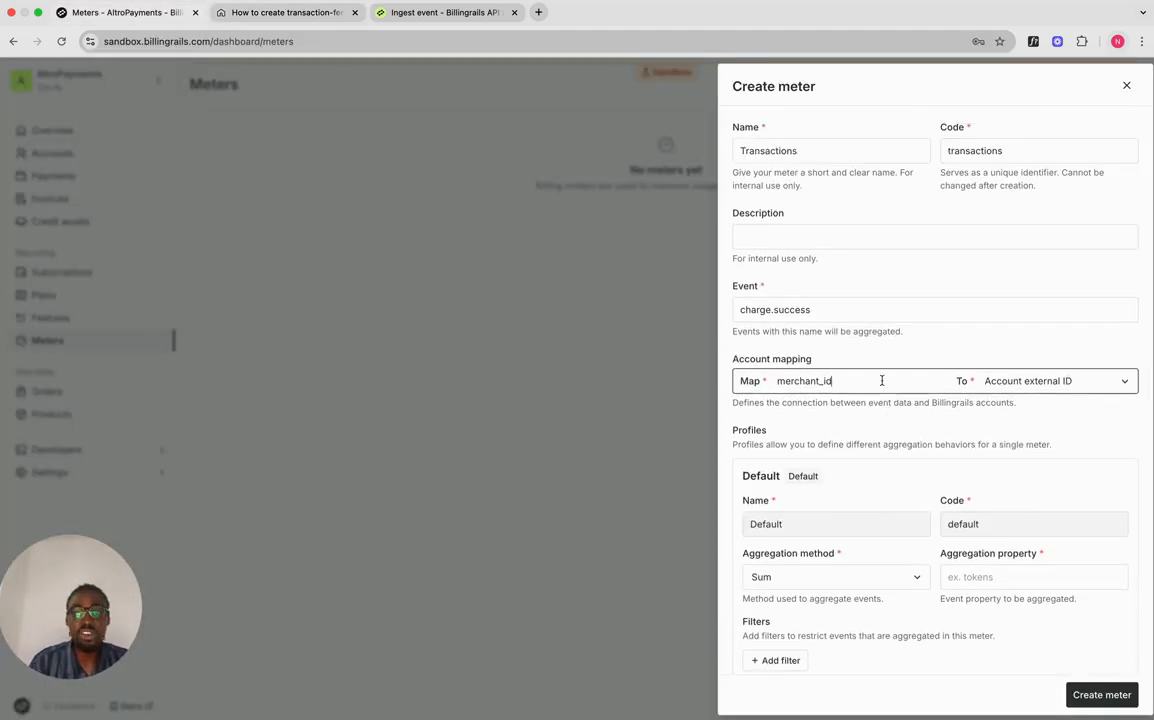
scroll(900, 395, down, 2)
click(1007, 452)
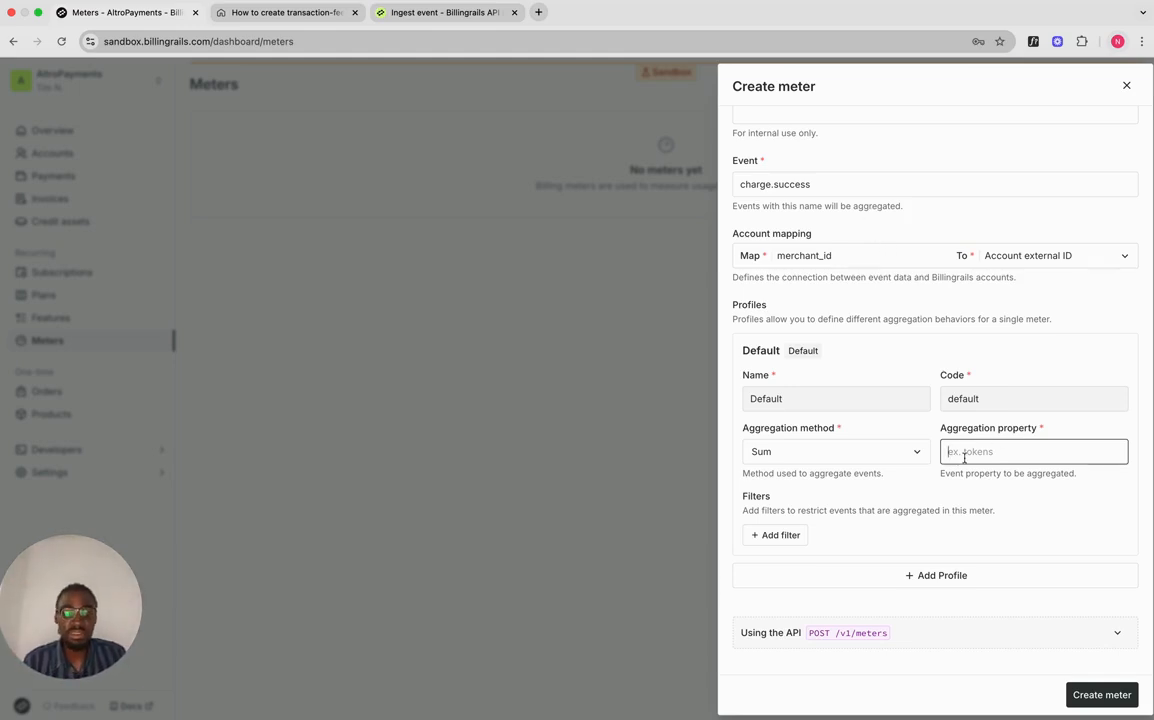
text(amount)
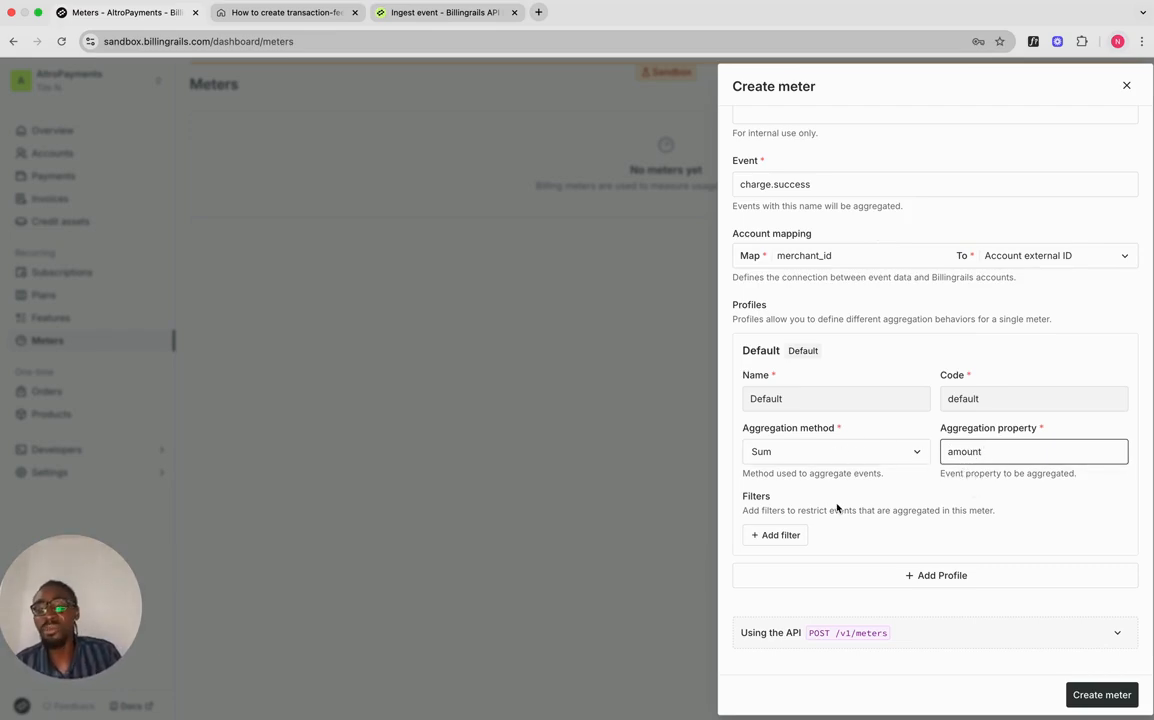
click(782, 535)
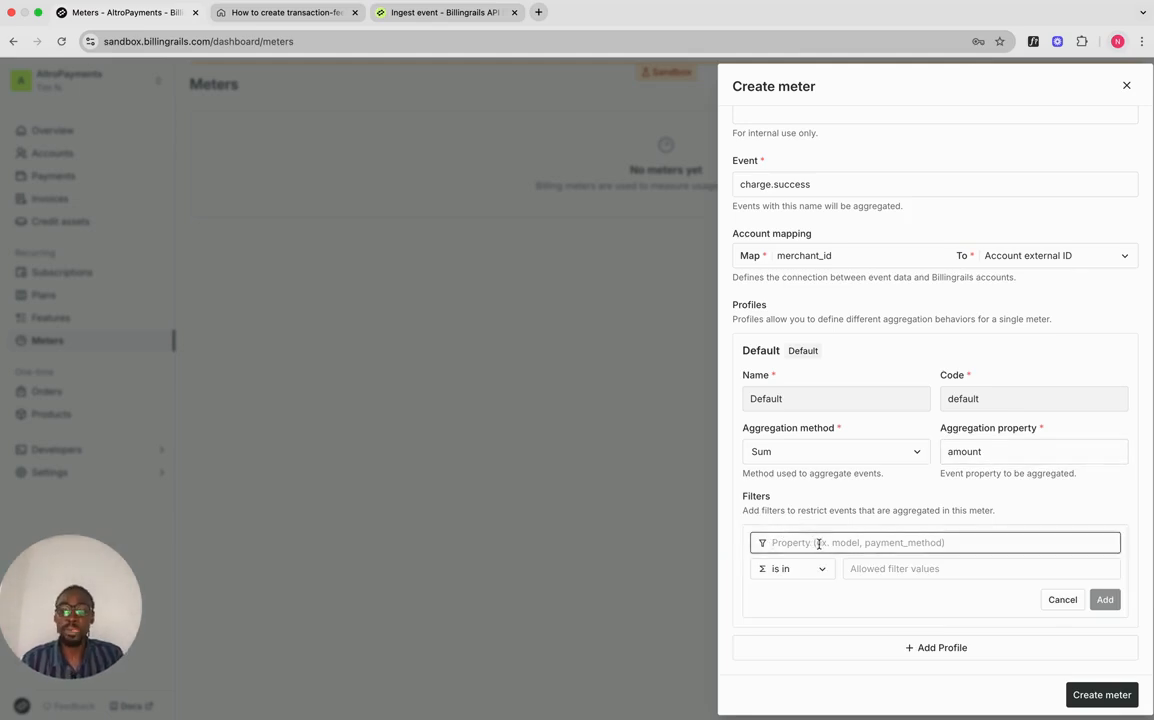
text(currency)
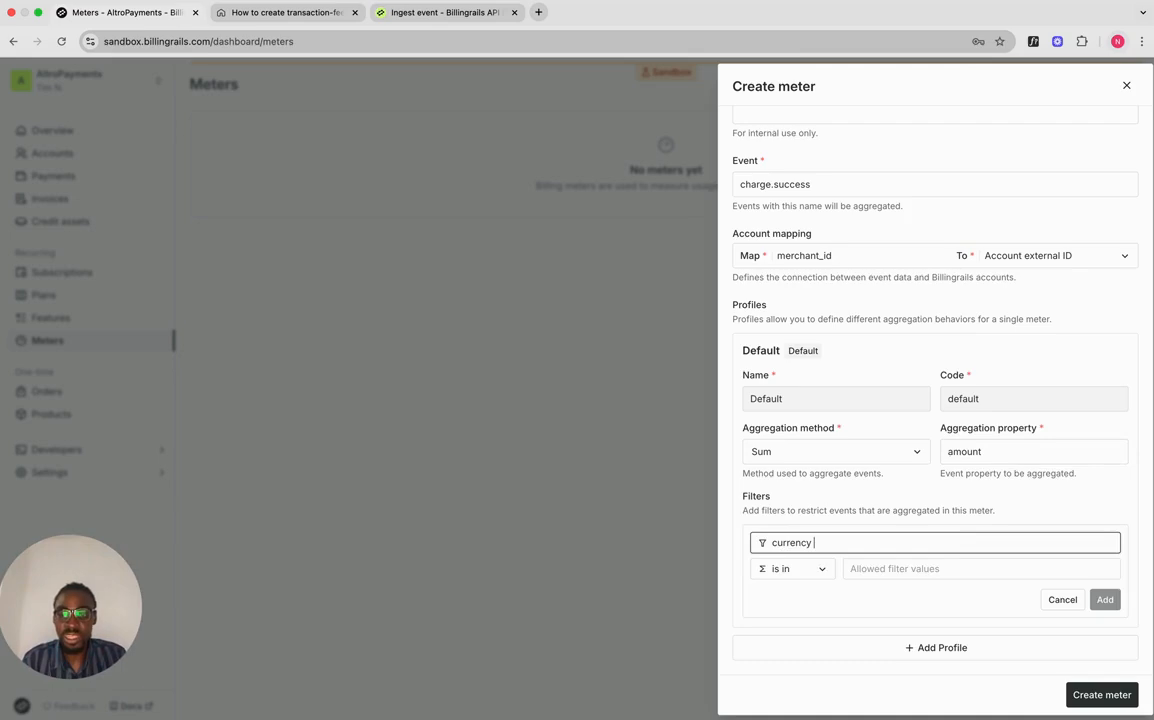
click(873, 569)
text(ngn)
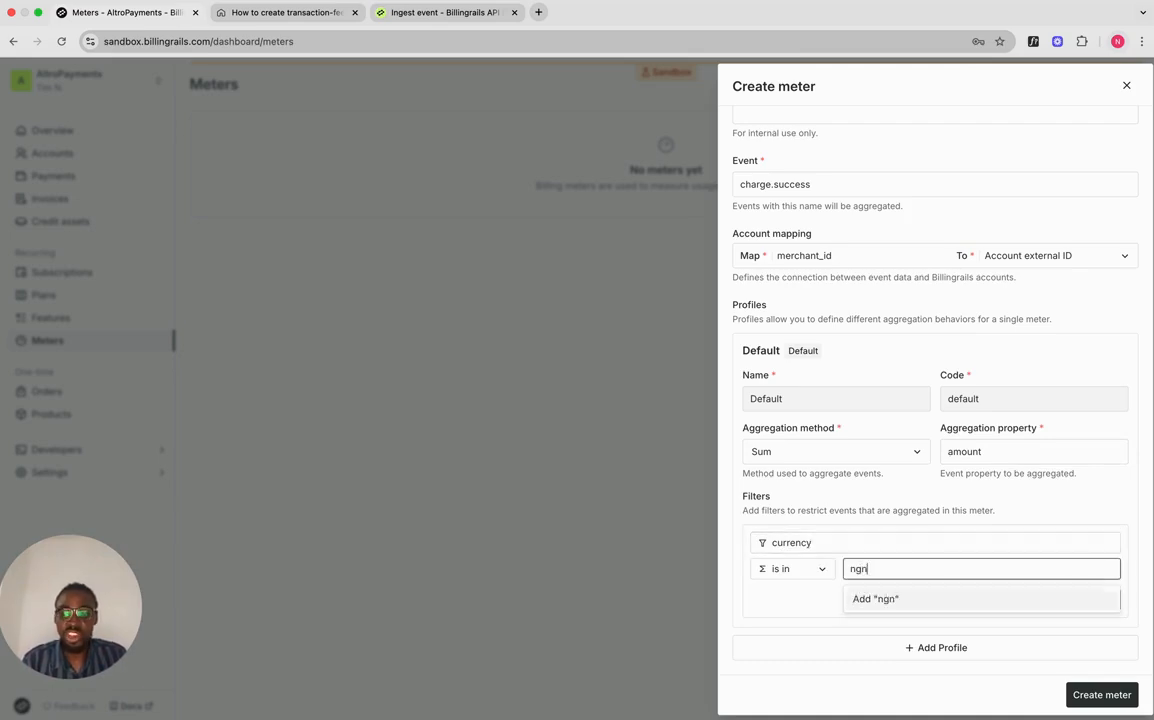
key(Return)
click(1036, 518)
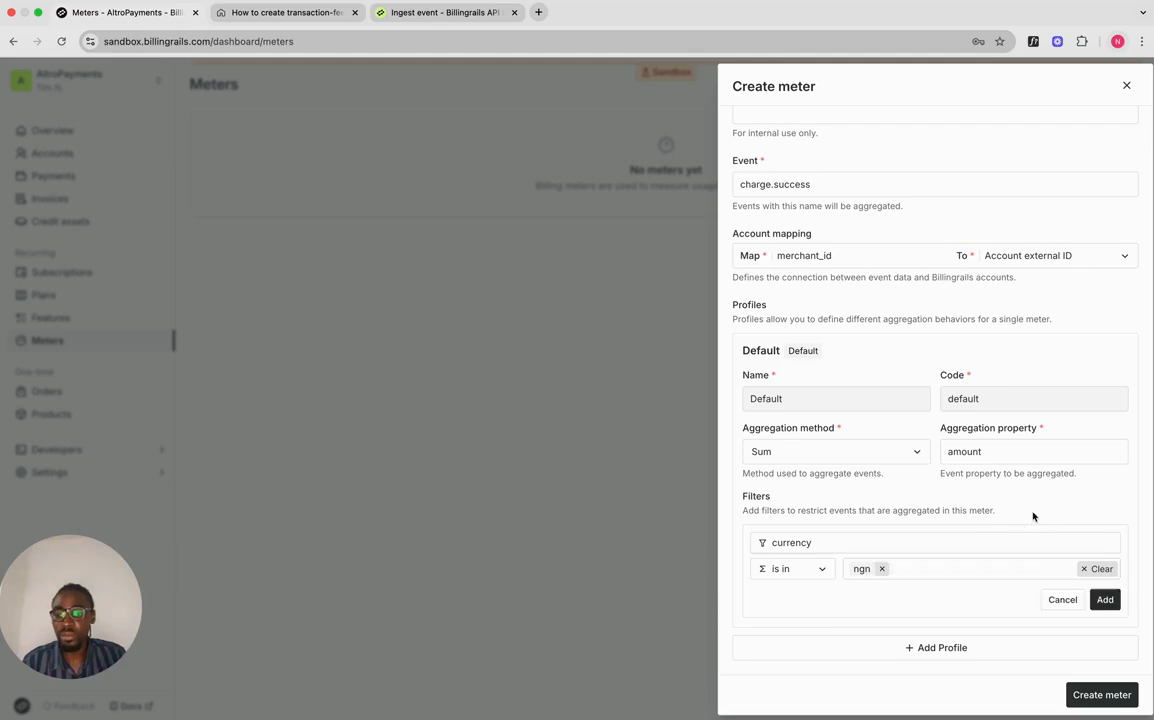
click(1103, 598)
Step: Add a second default-profile filter: transaction in local
click(781, 574)
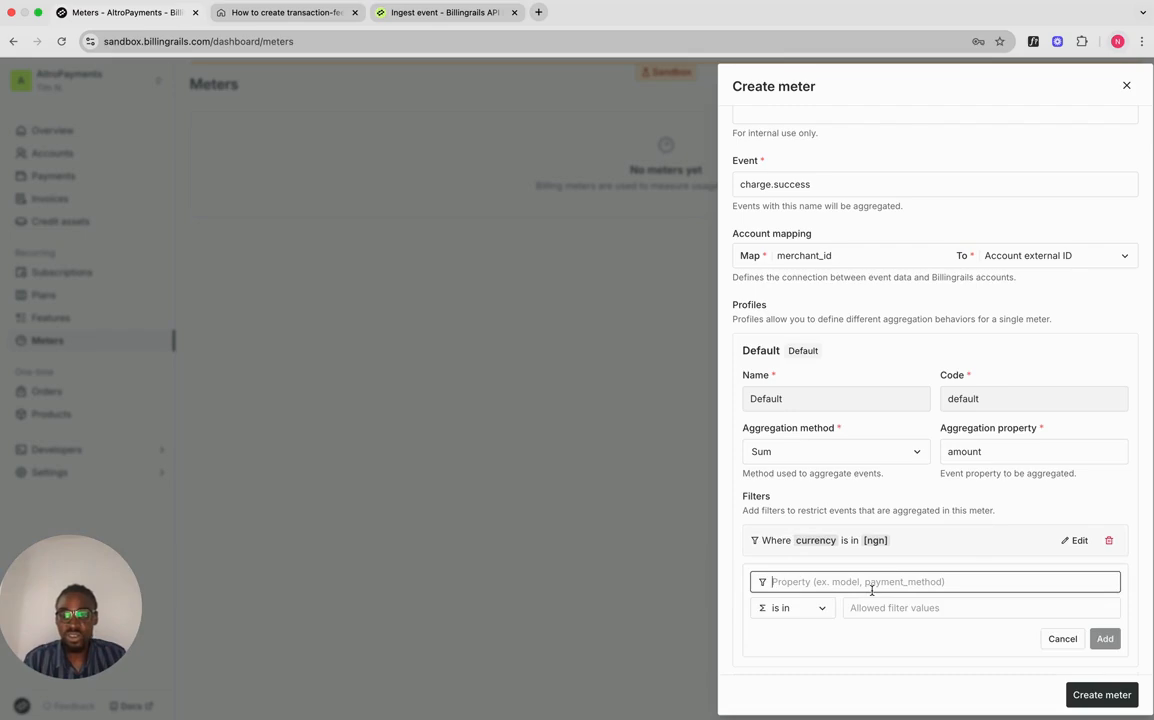
text(tra)
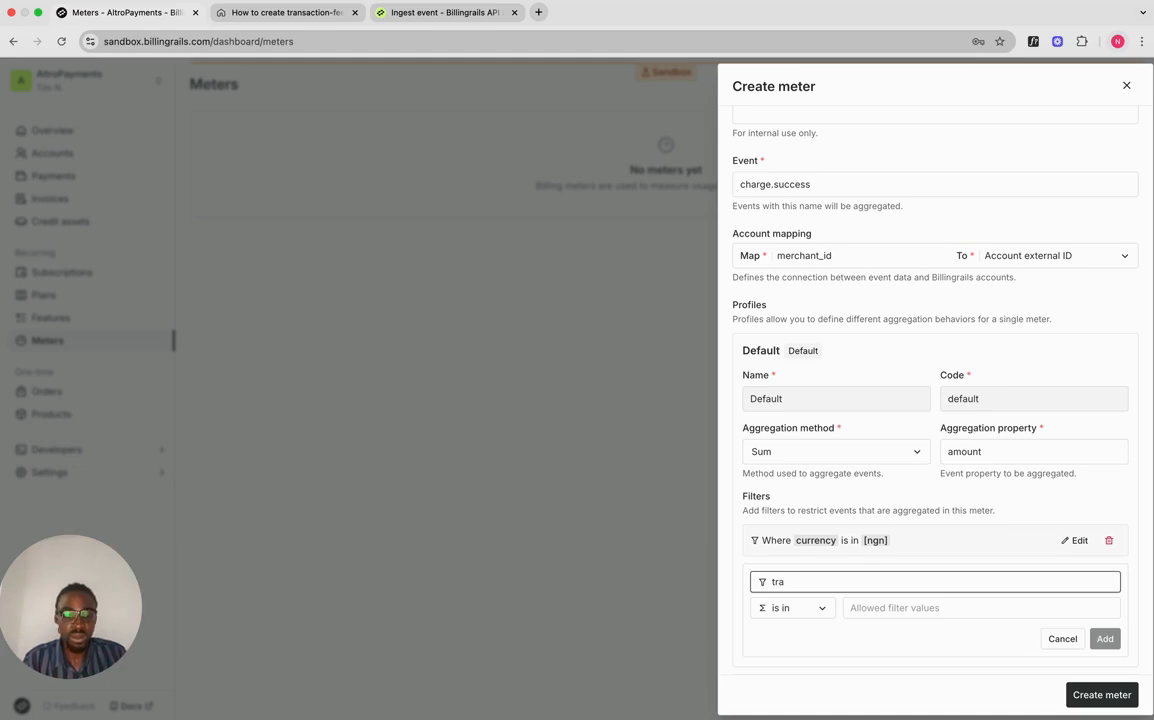
text(nsaction)
click(925, 612)
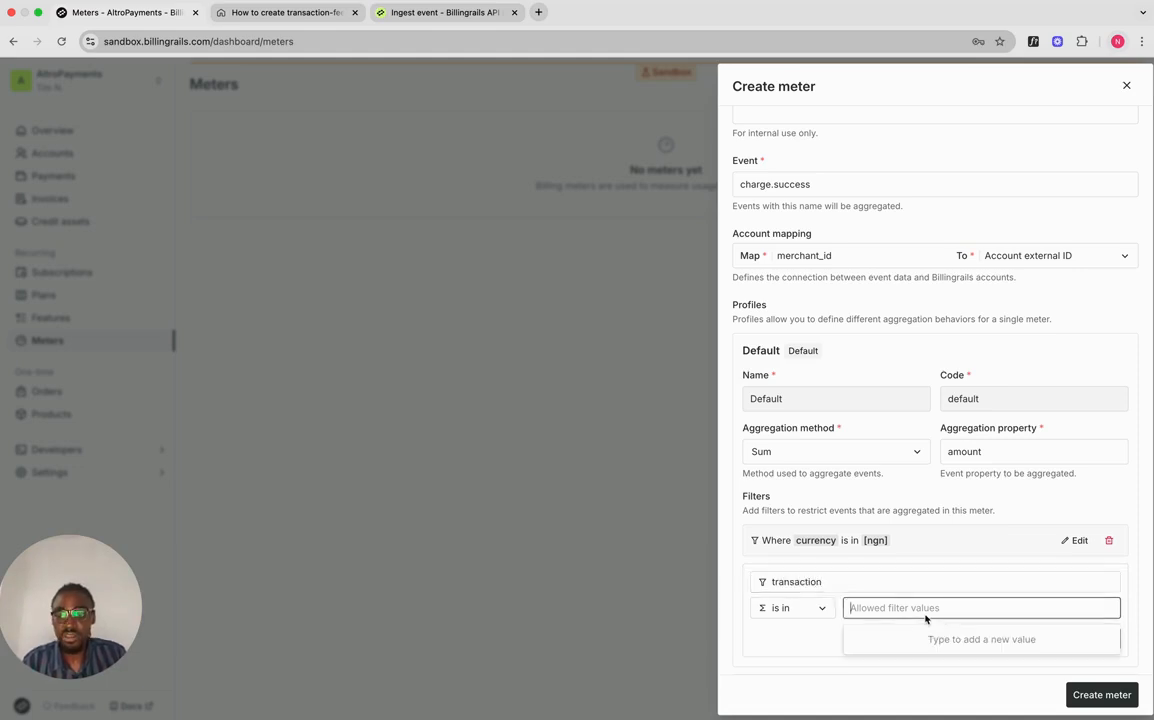
text(local)
key(Return)
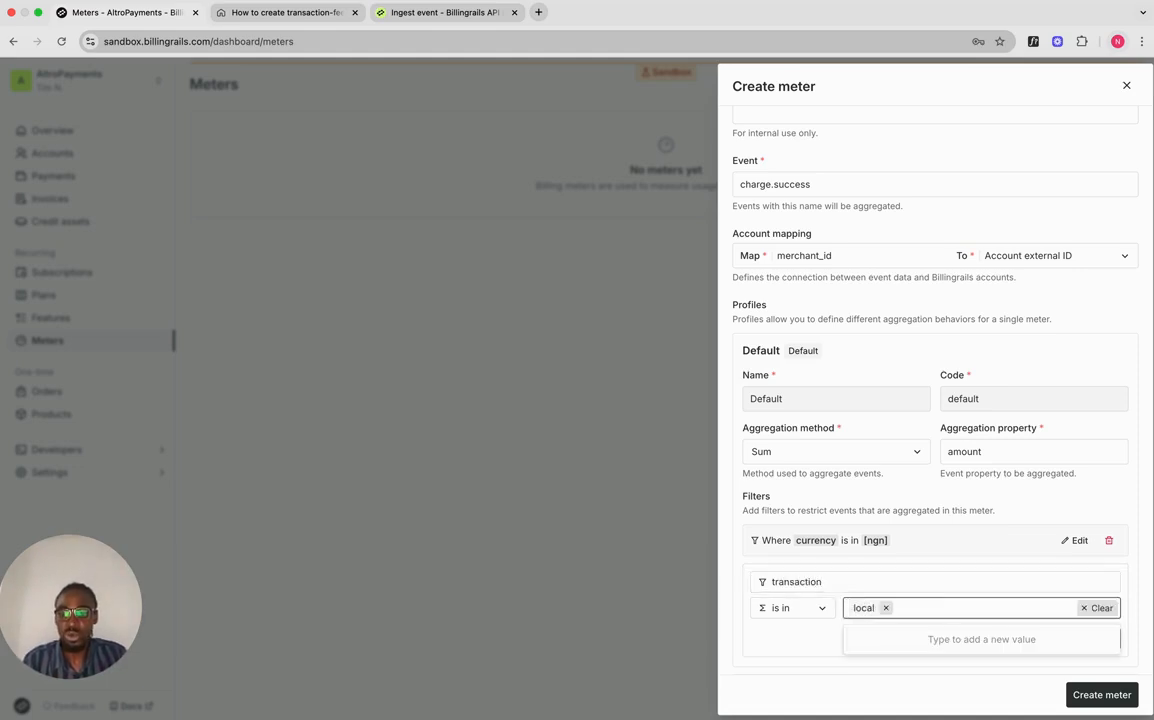
click(1000, 588)
click(1104, 639)
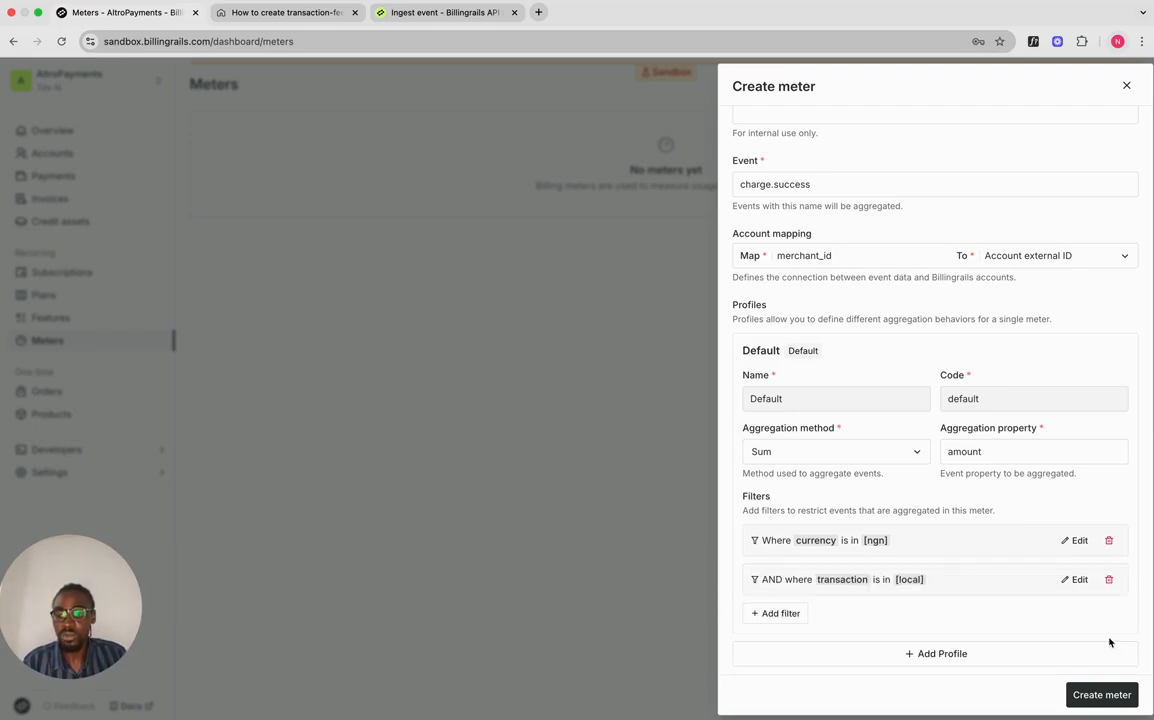
scroll(940, 541, down, 2)
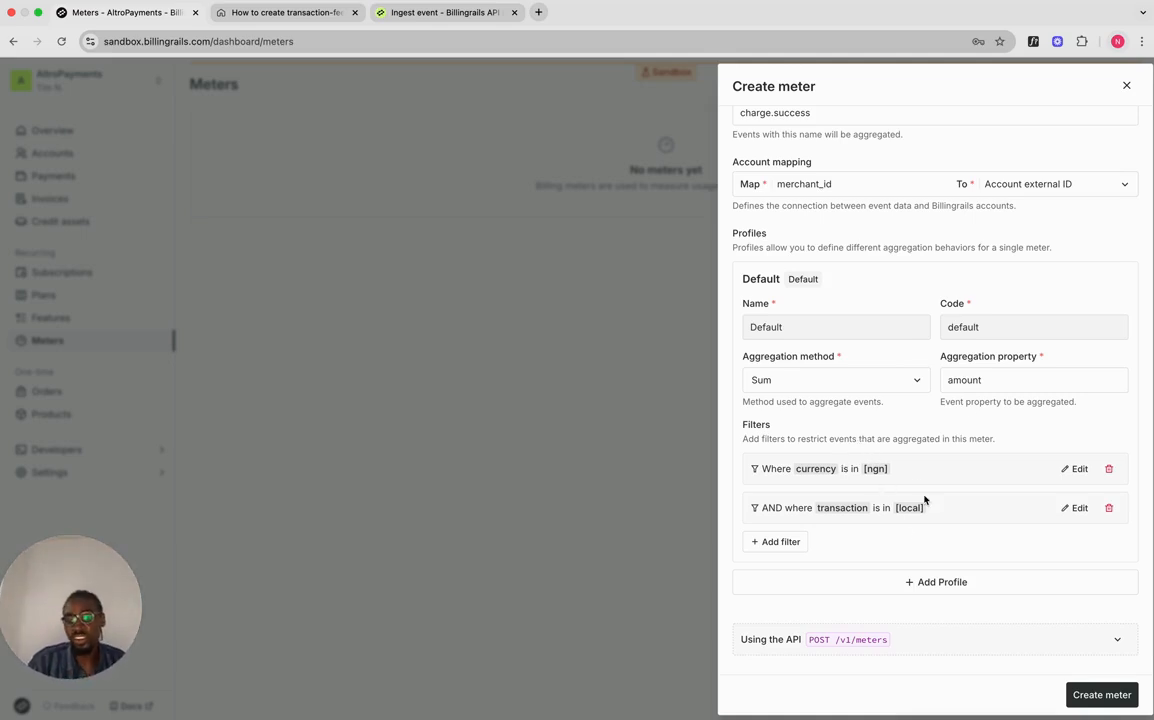
Step: Add an International transaction profile summing amount, filtered to currency in ngn
click(882, 583)
scroll(867, 536, down, 2)
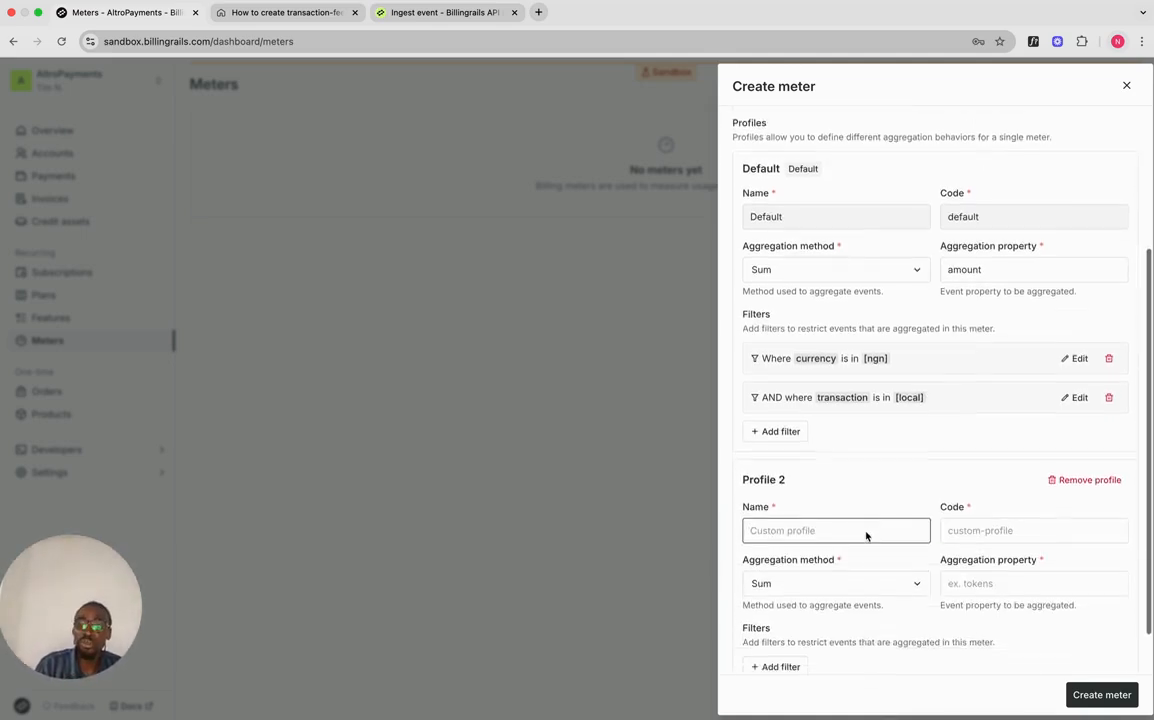
scroll(863, 373, up, 7)
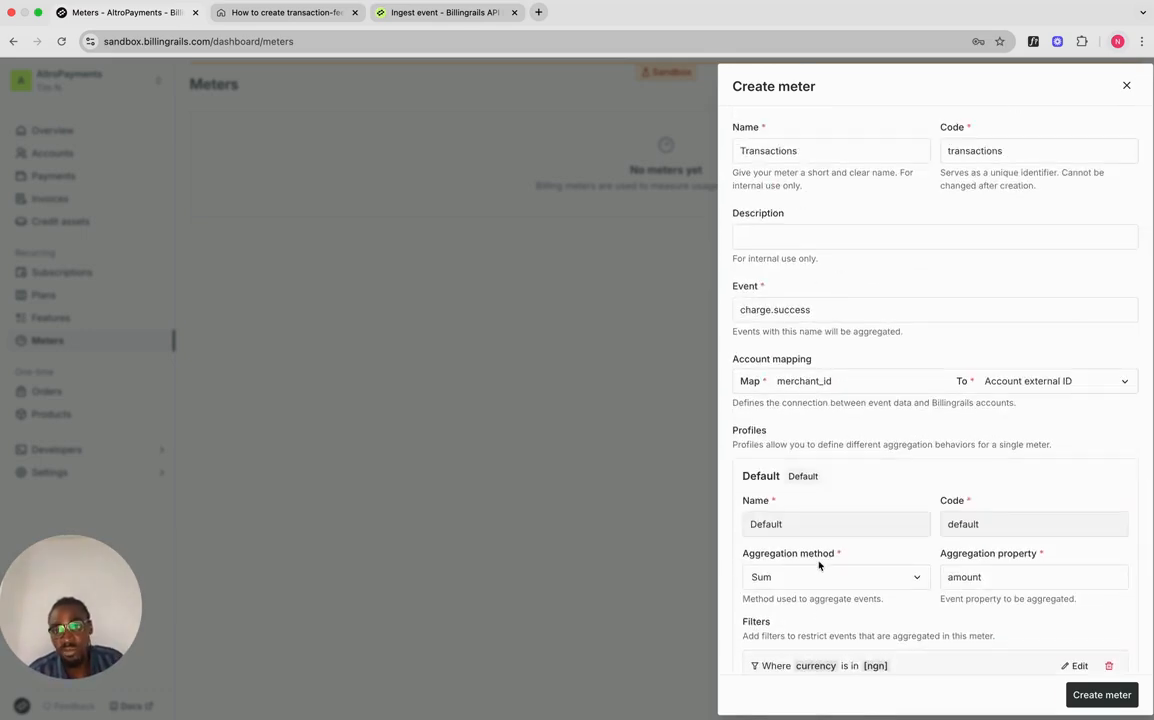
scroll(819, 566, down, 5)
text(I)
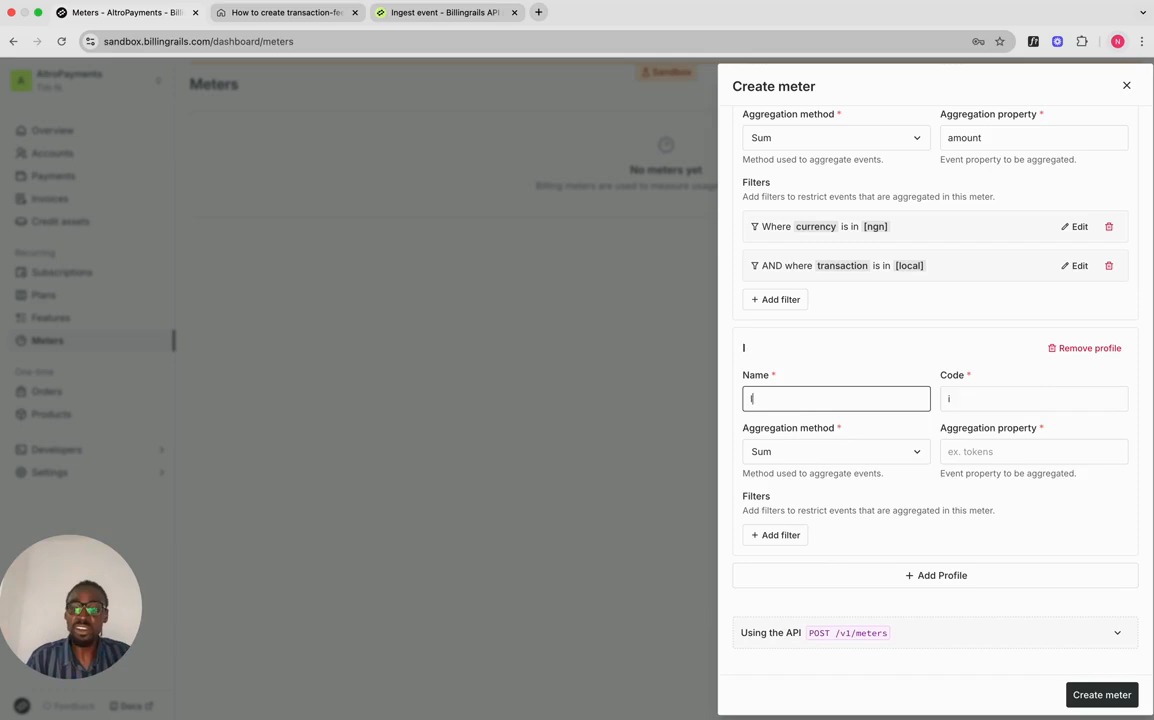
text(nternatio)
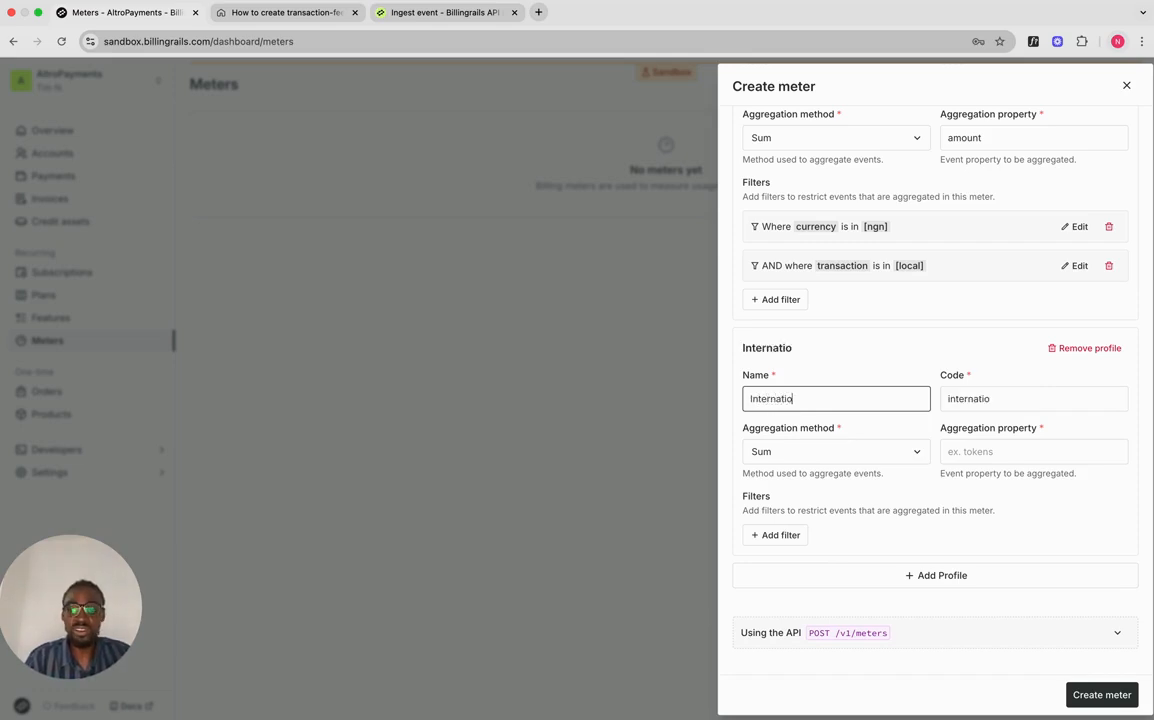
text(nal transaction)
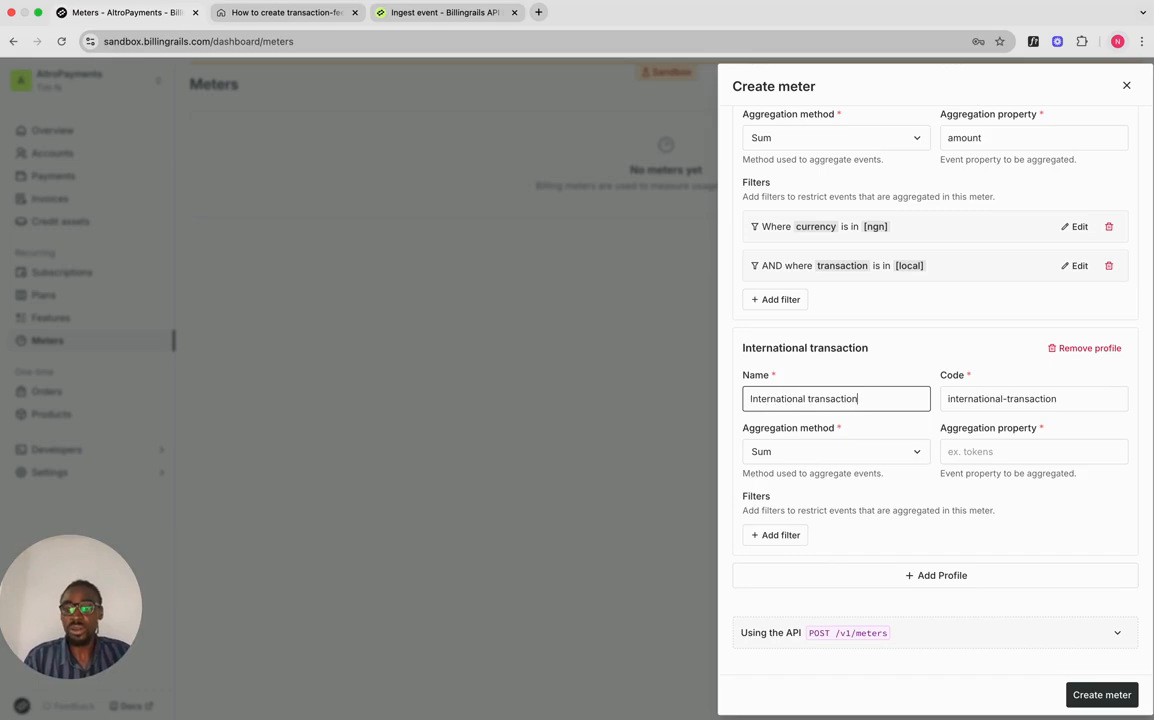
click(984, 455)
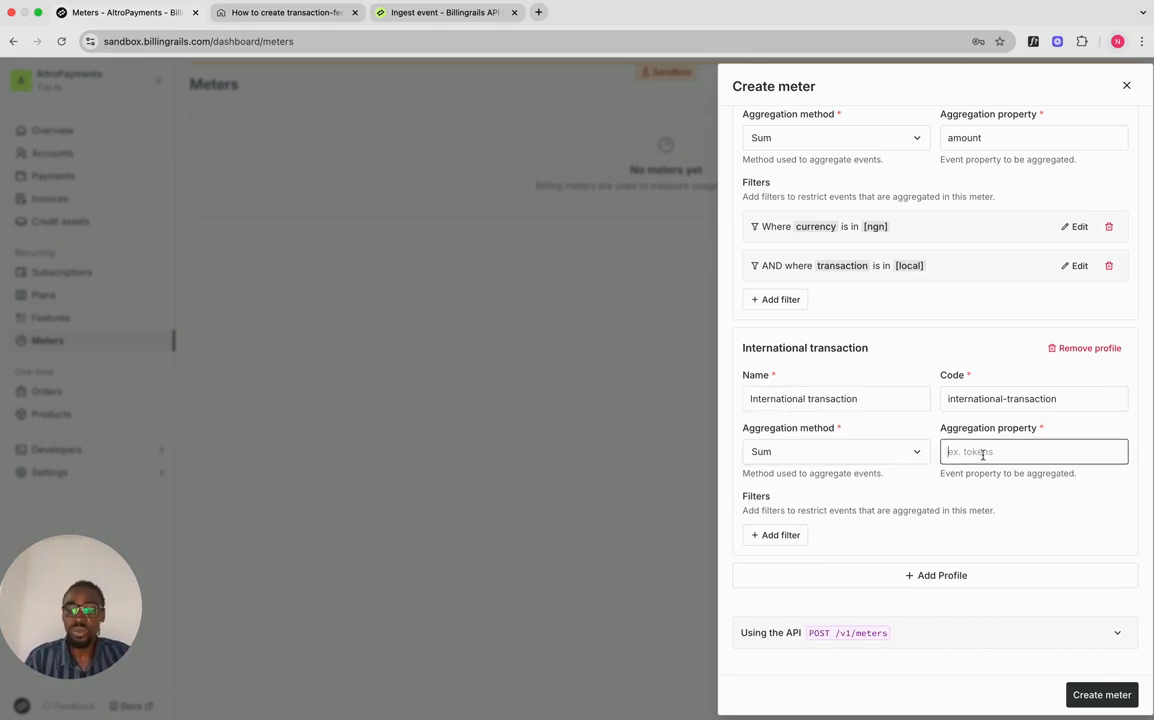
text(amount)
click(780, 535)
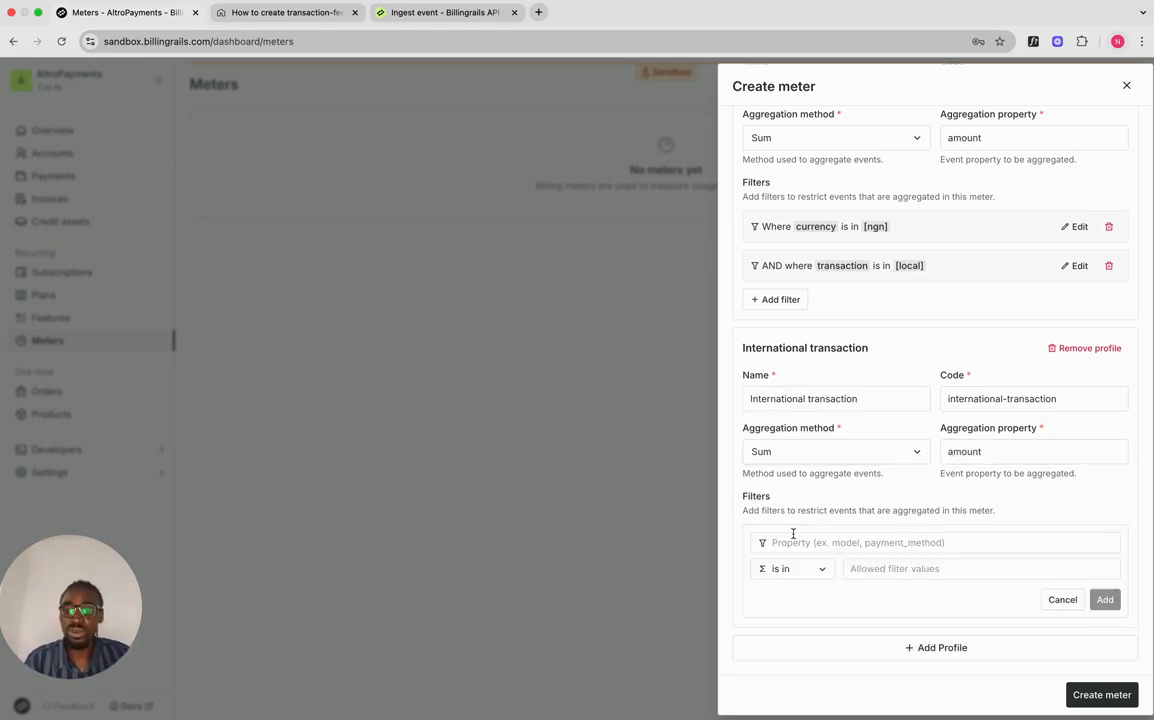
text(currency)
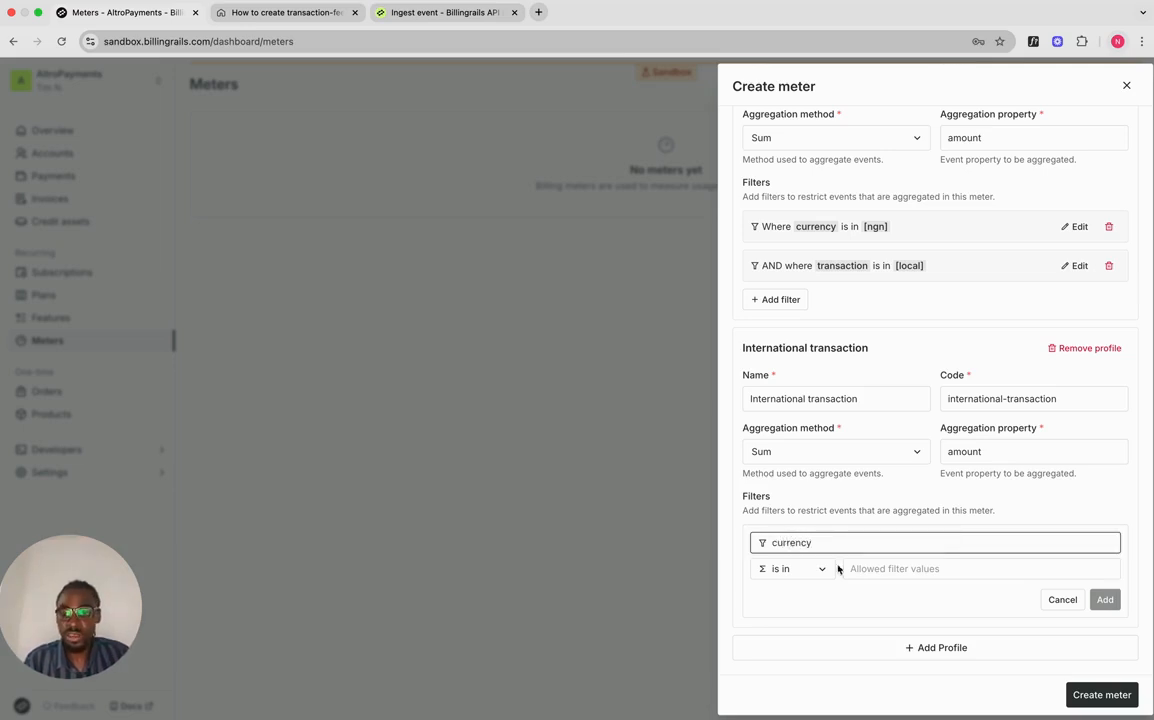
click(865, 570)
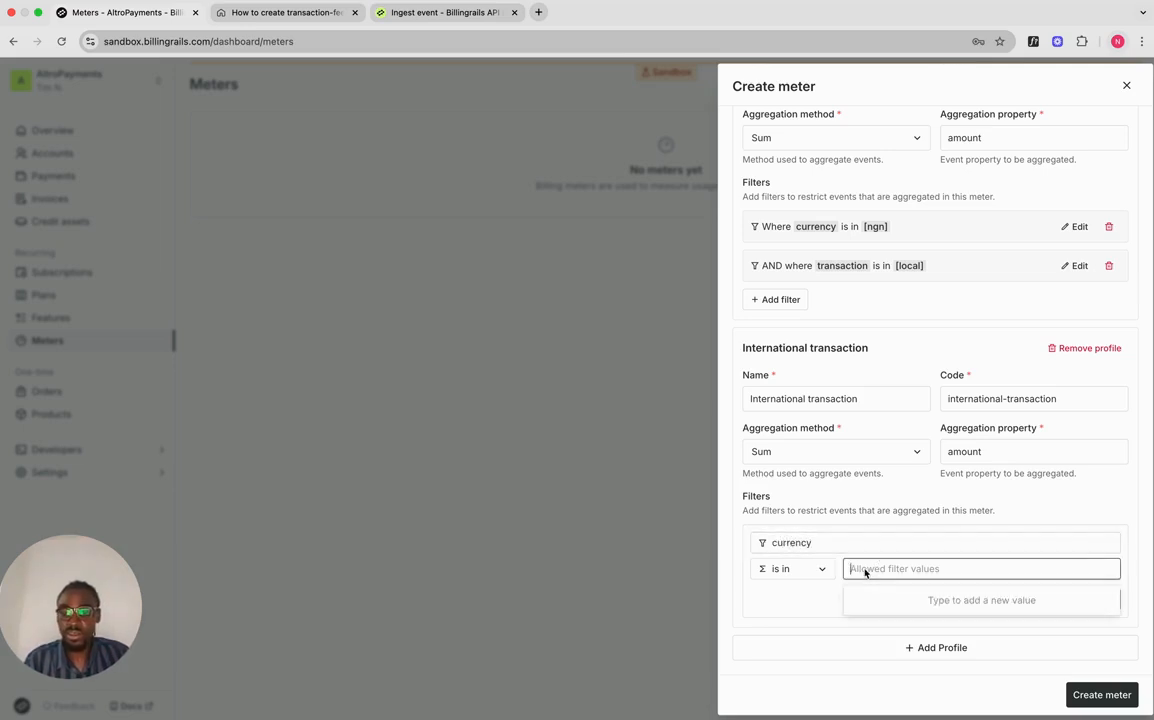
text(ngn)
key(Return)
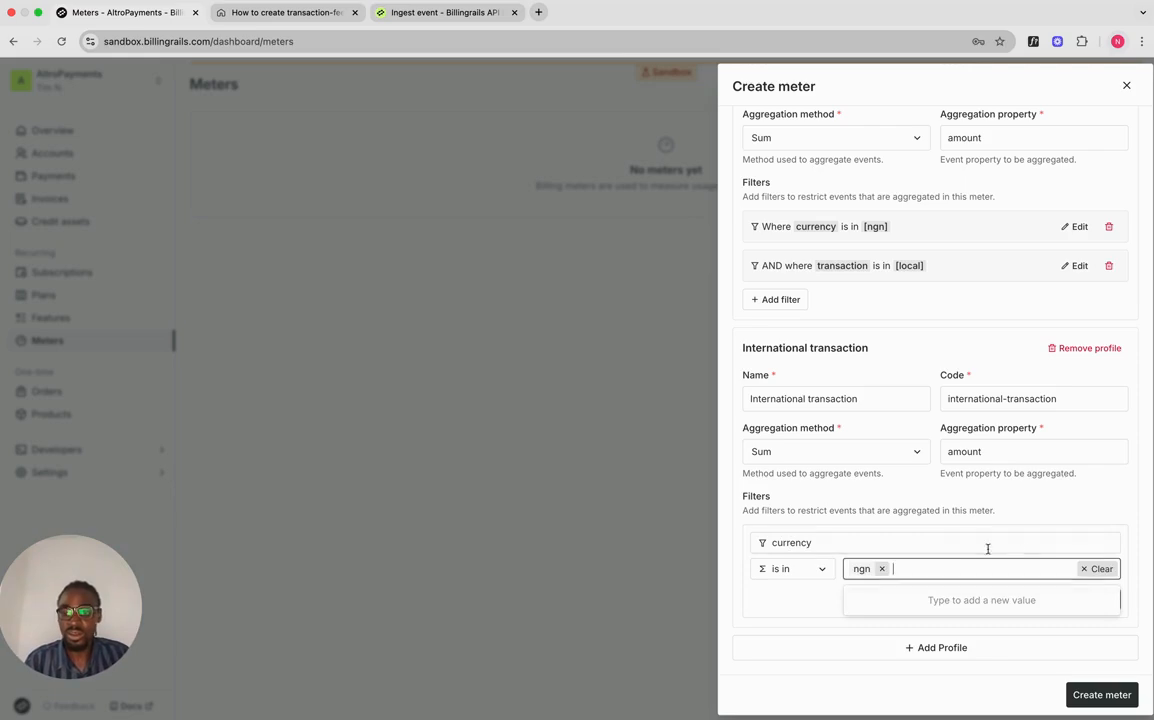
click(1025, 523)
click(1105, 600)
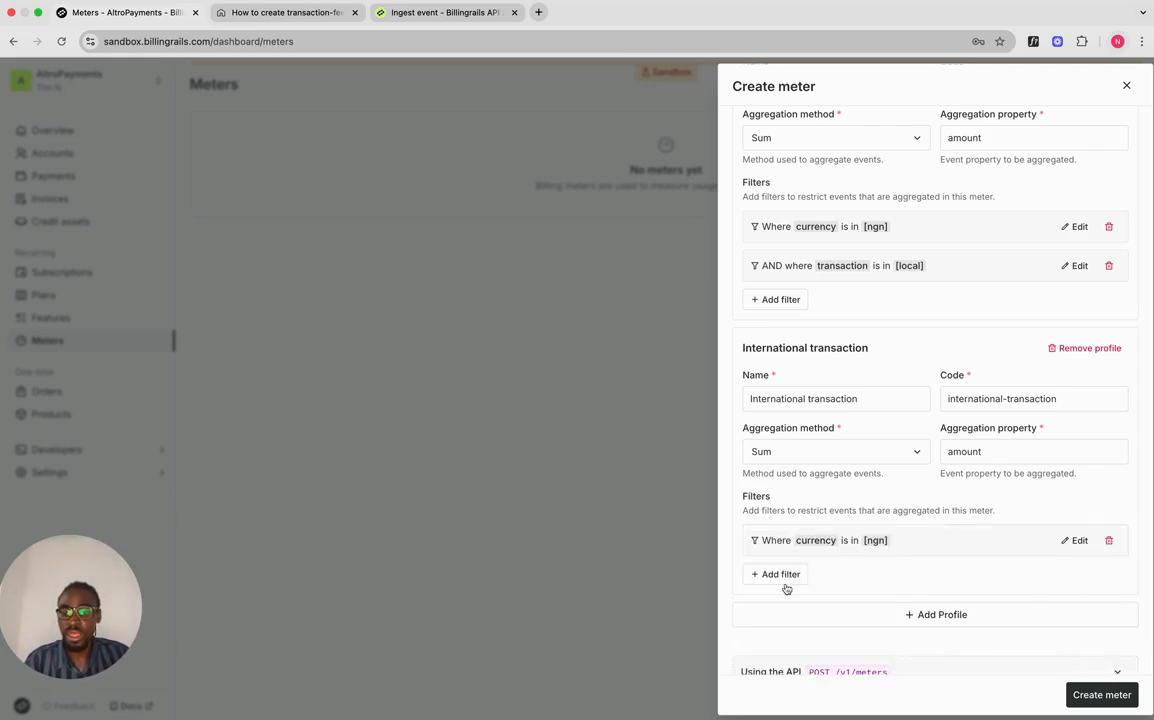
Step: Start a transaction_type filter with value international on the International transaction profile
click(784, 576)
text(trans)
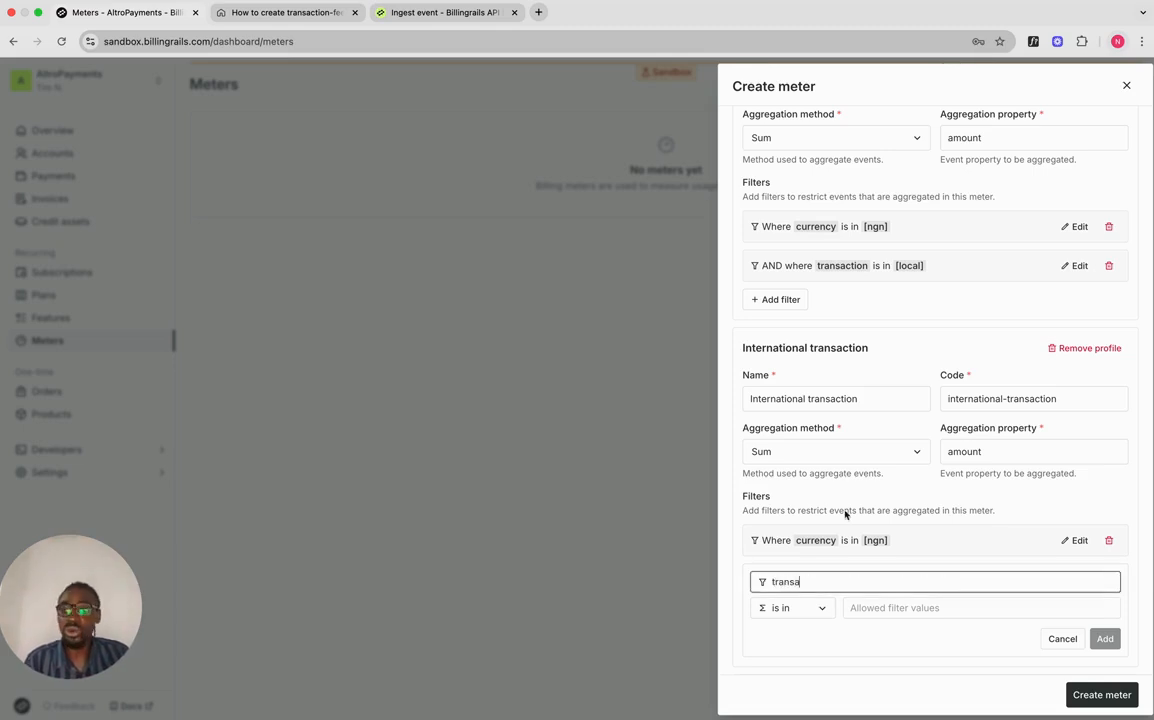
text(action_type)
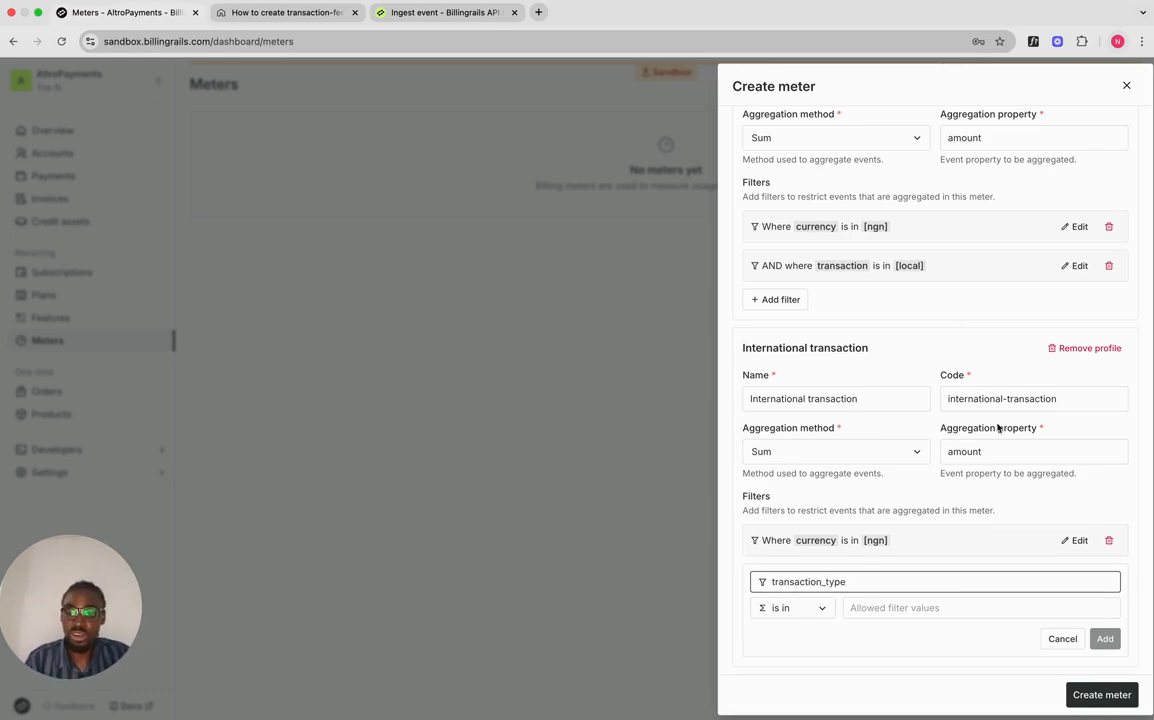
click(916, 609)
text(intern)
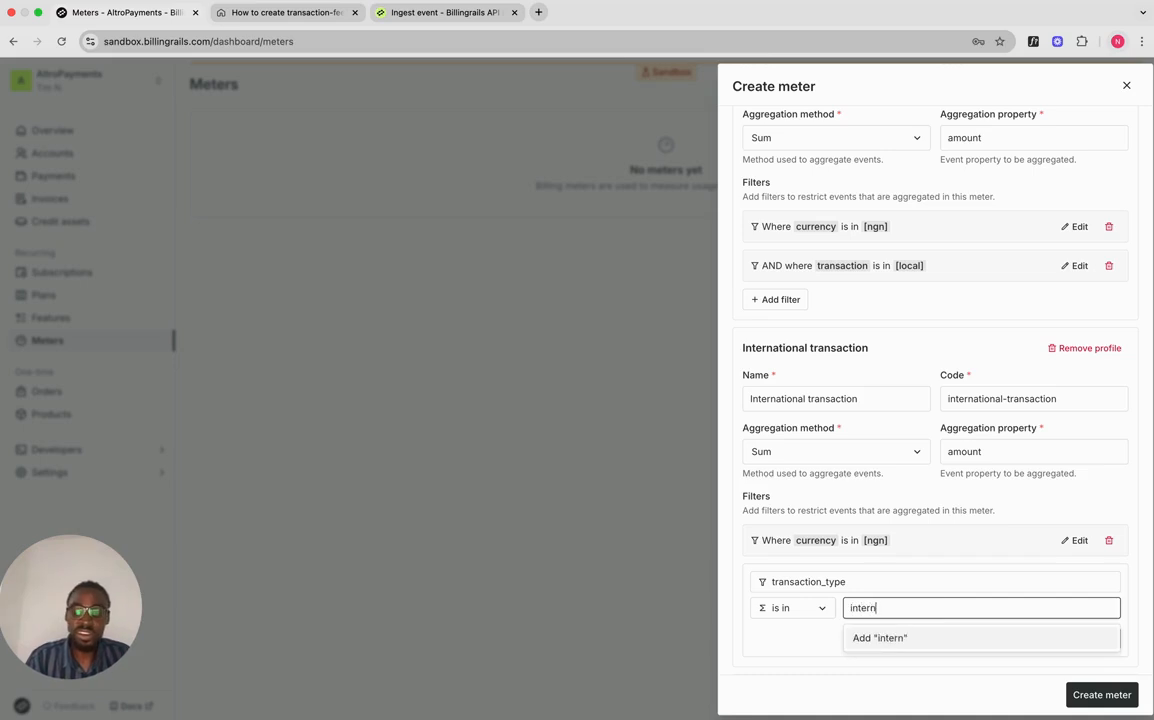
text(ational)
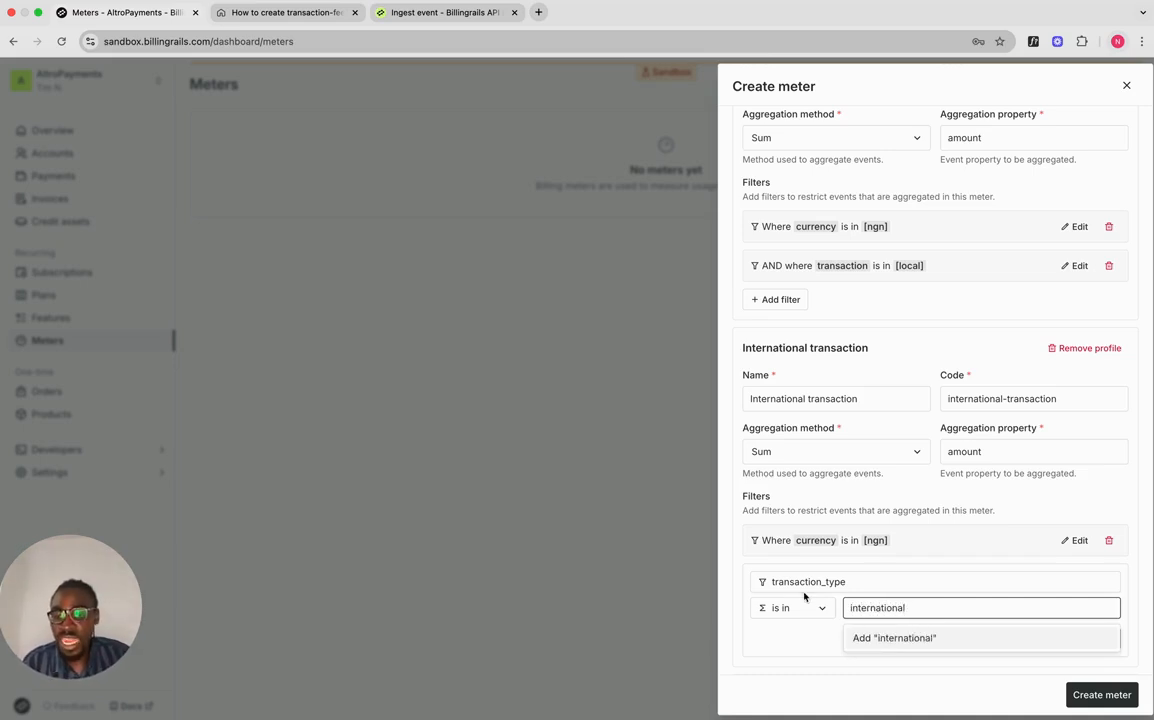
click(900, 637)
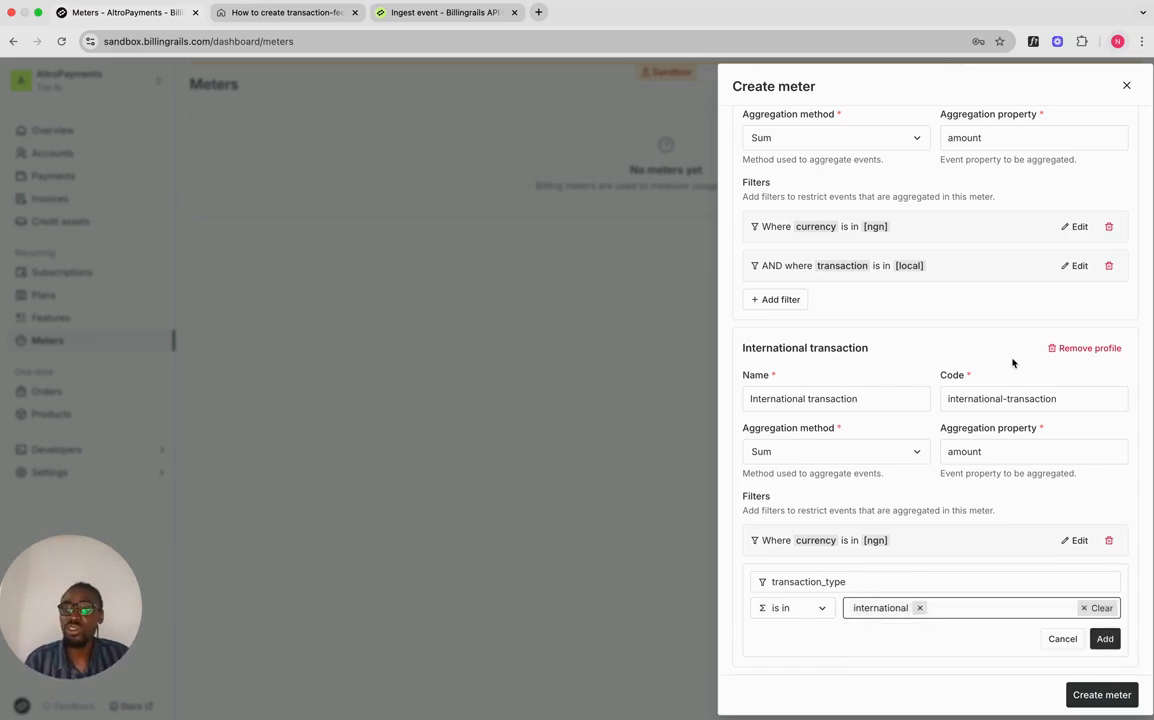
click(1068, 265)
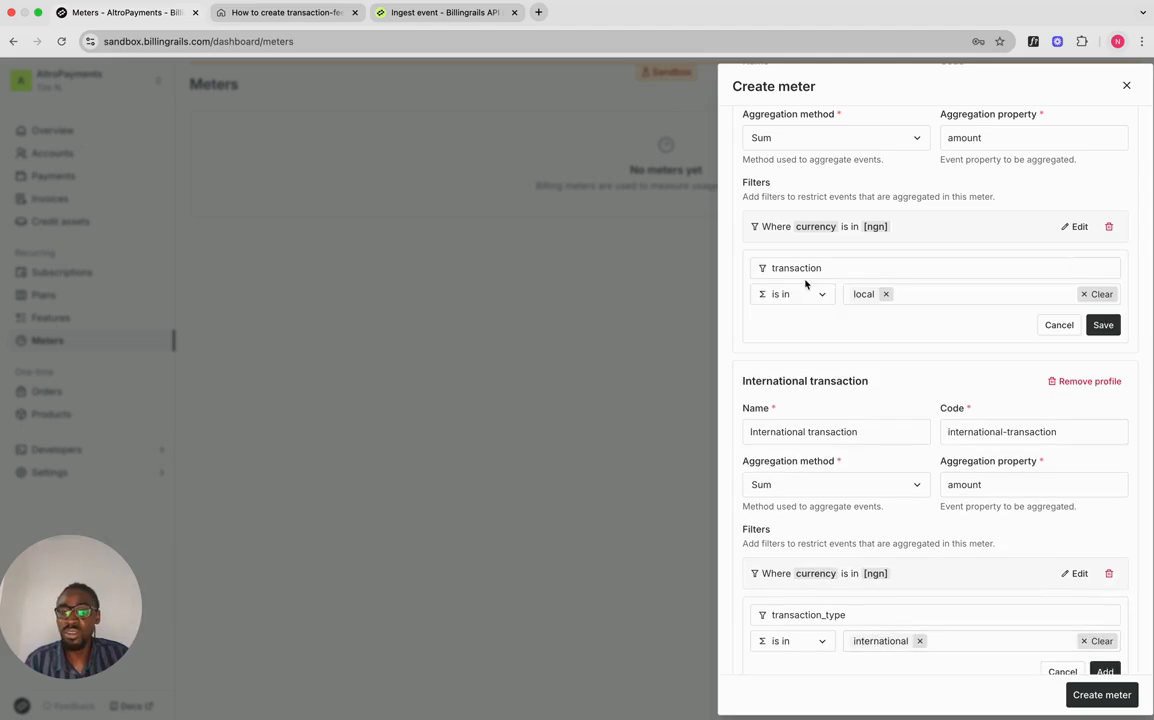
Step: Rename the default filter to transaction_type local and save the transaction_type international filter
text(_type)
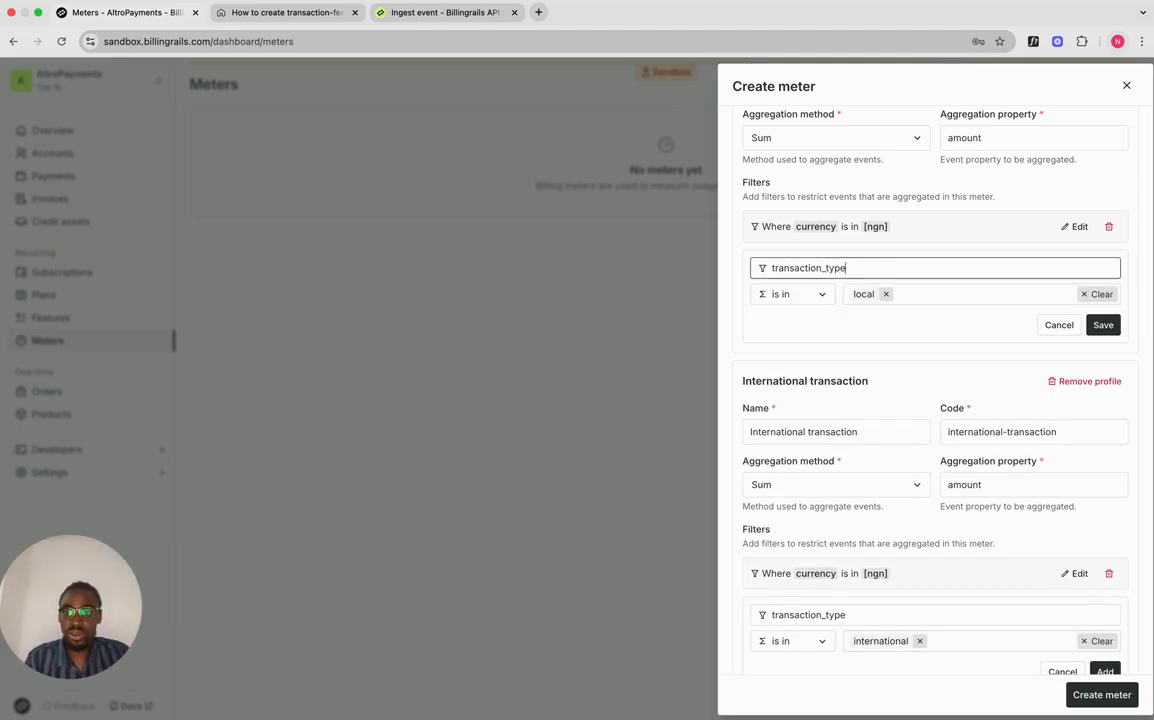
click(1103, 325)
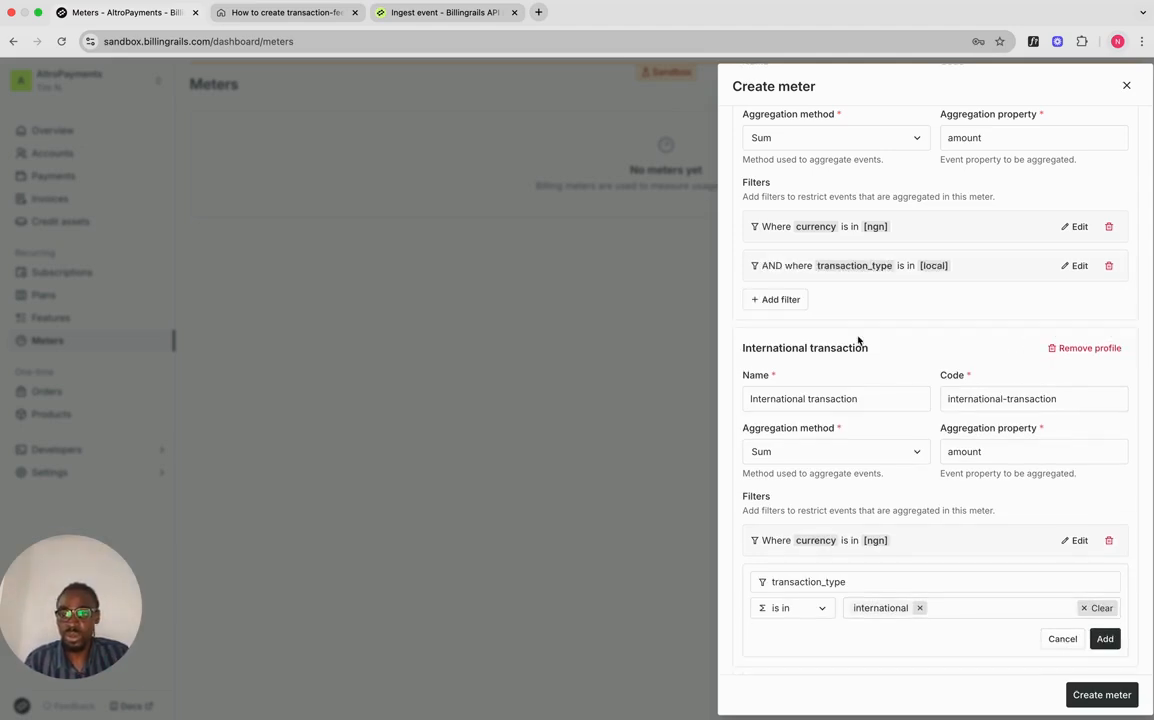
scroll(880, 410, down, 1)
click(1102, 597)
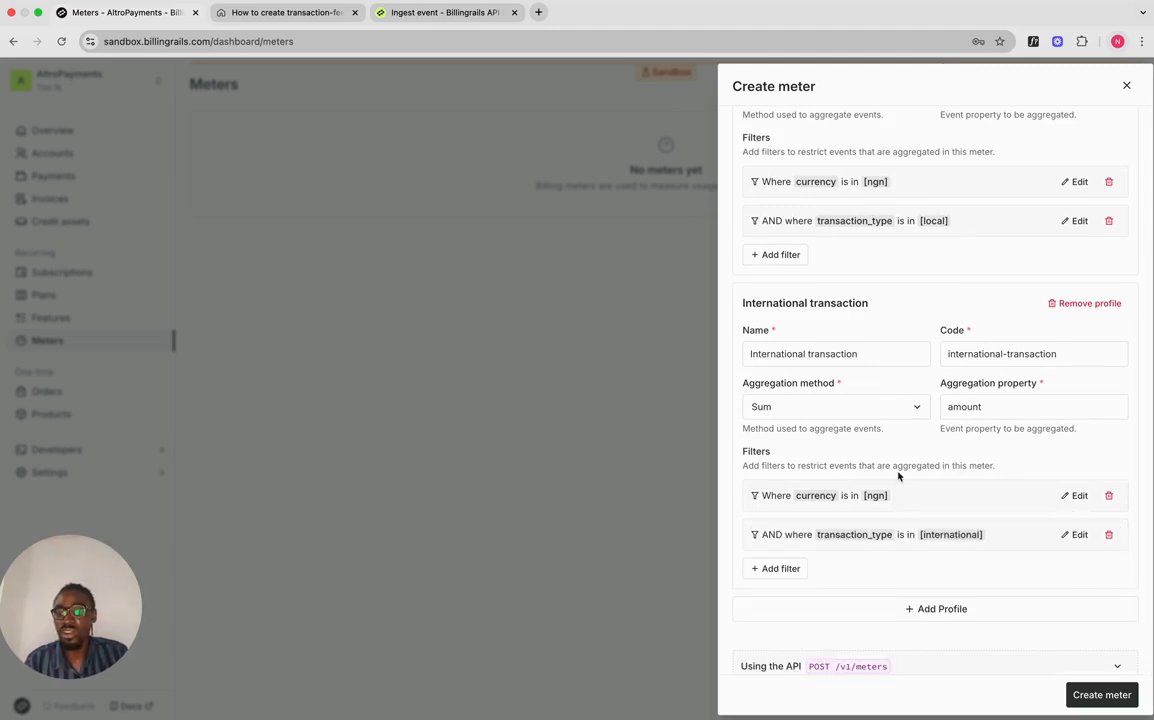
Step: Scroll through the meter form to review its equivalent API request body
scroll(917, 330, up, 10)
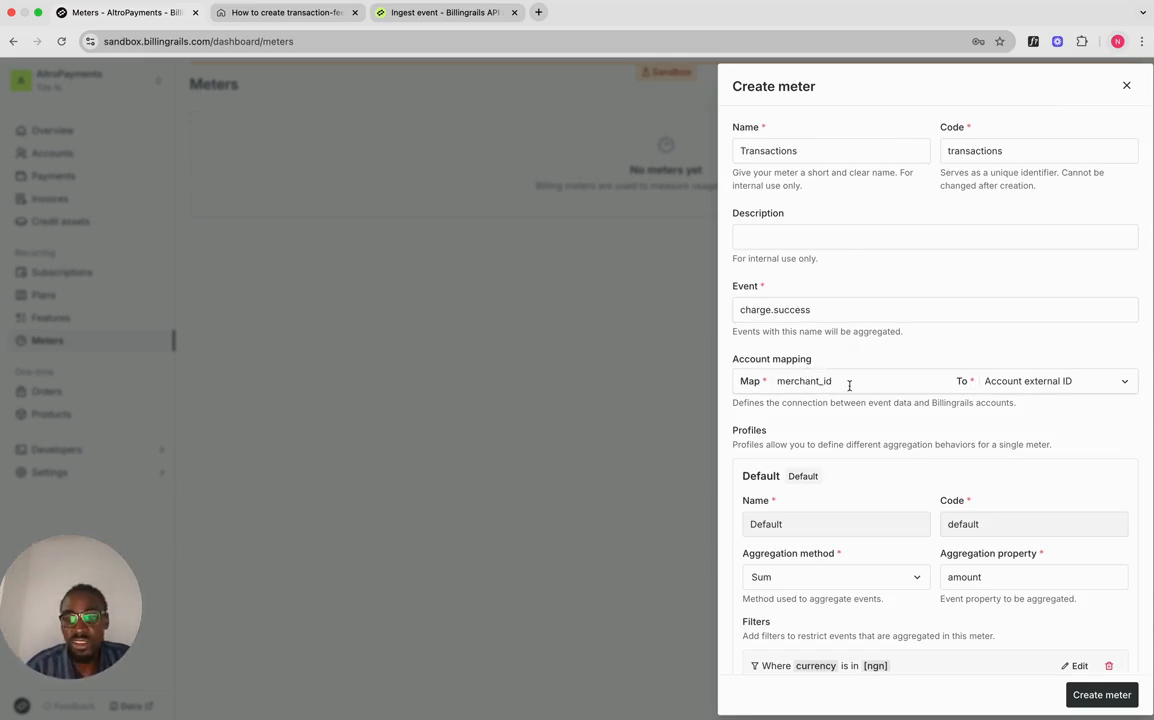
scroll(849, 385, down, 5)
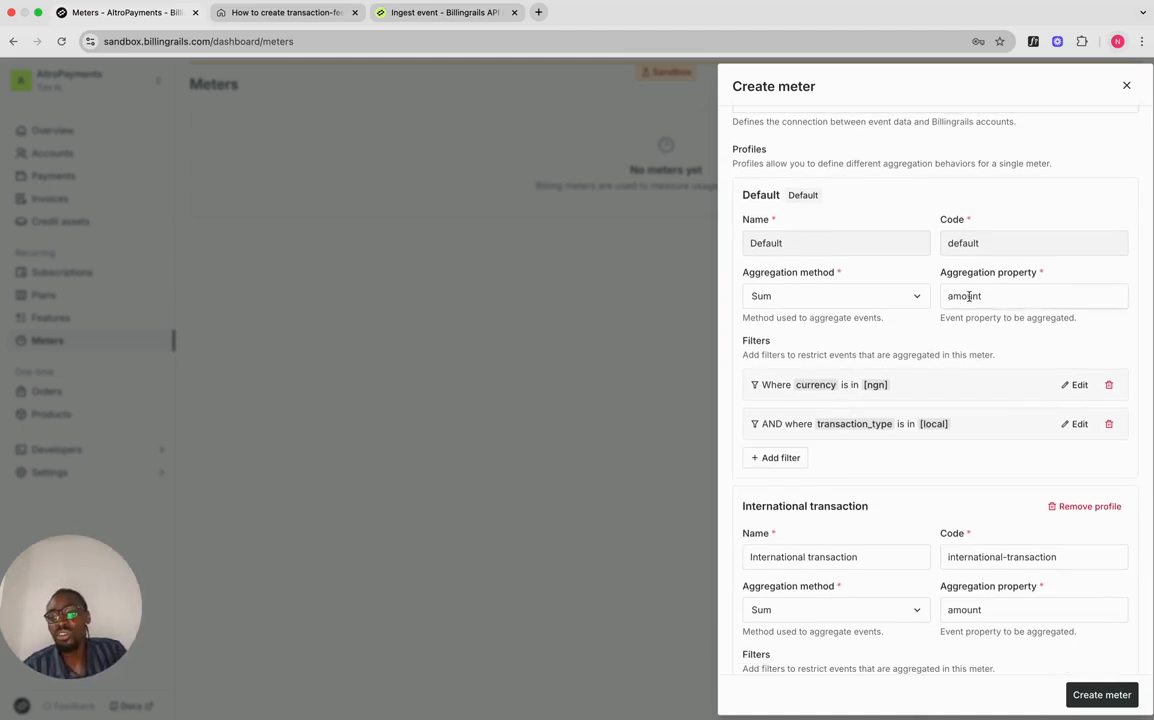
scroll(817, 381, down, 3)
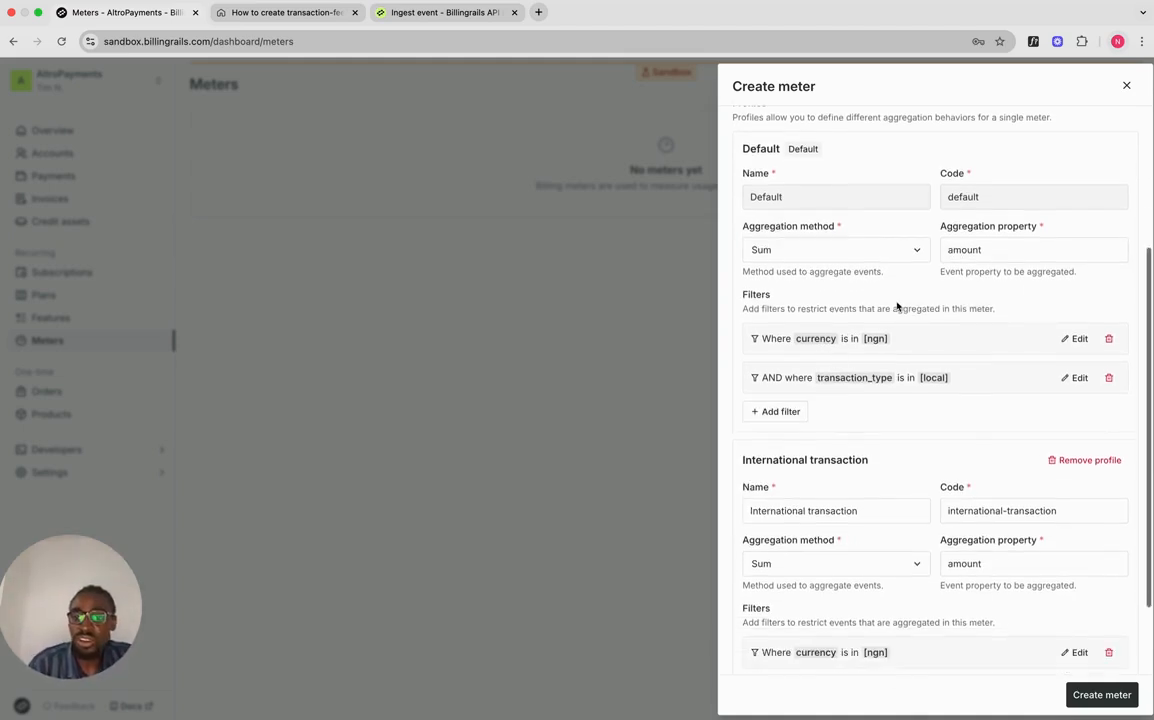
scroll(908, 475, down, 3)
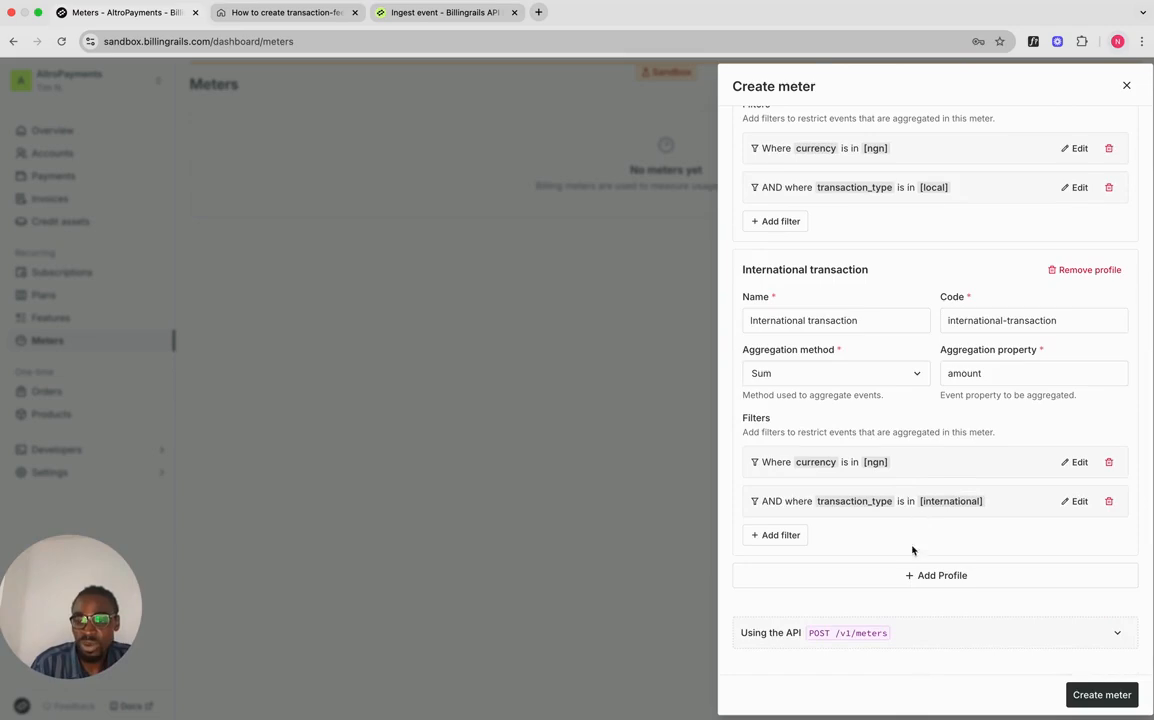
scroll(914, 533, down, 10)
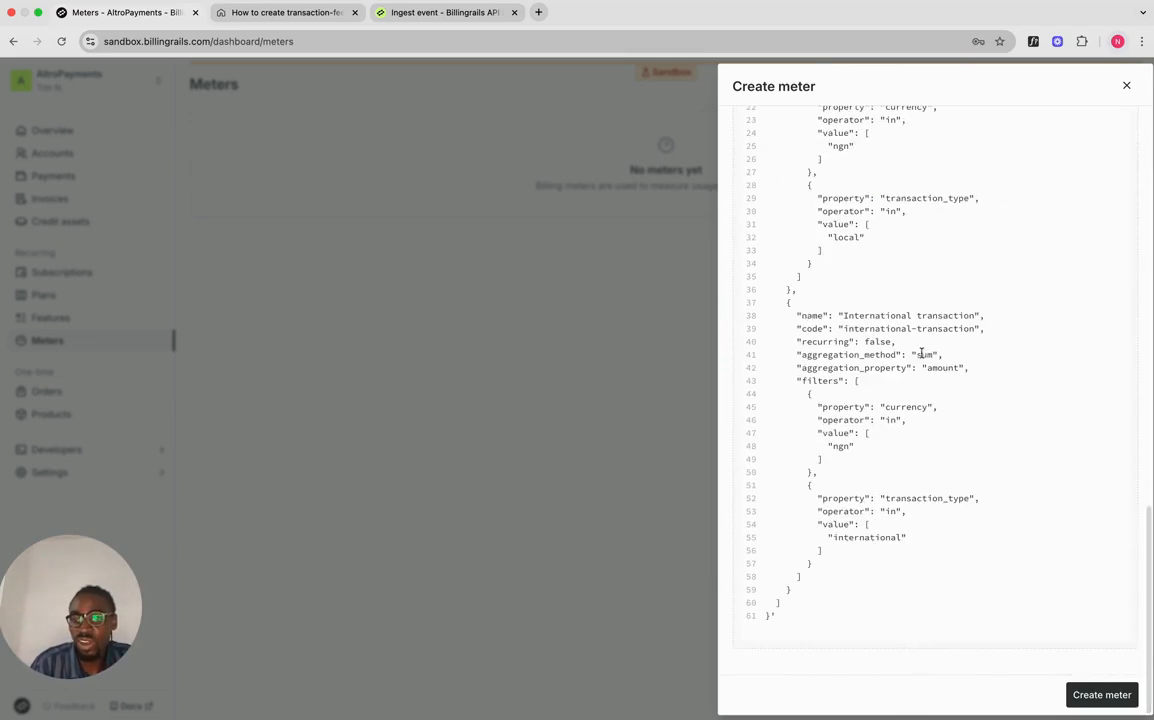
Step: Create the Transactions meter with its Default and International transaction profiles
scroll(920, 353, up, 3)
scroll(922, 357, up, 4)
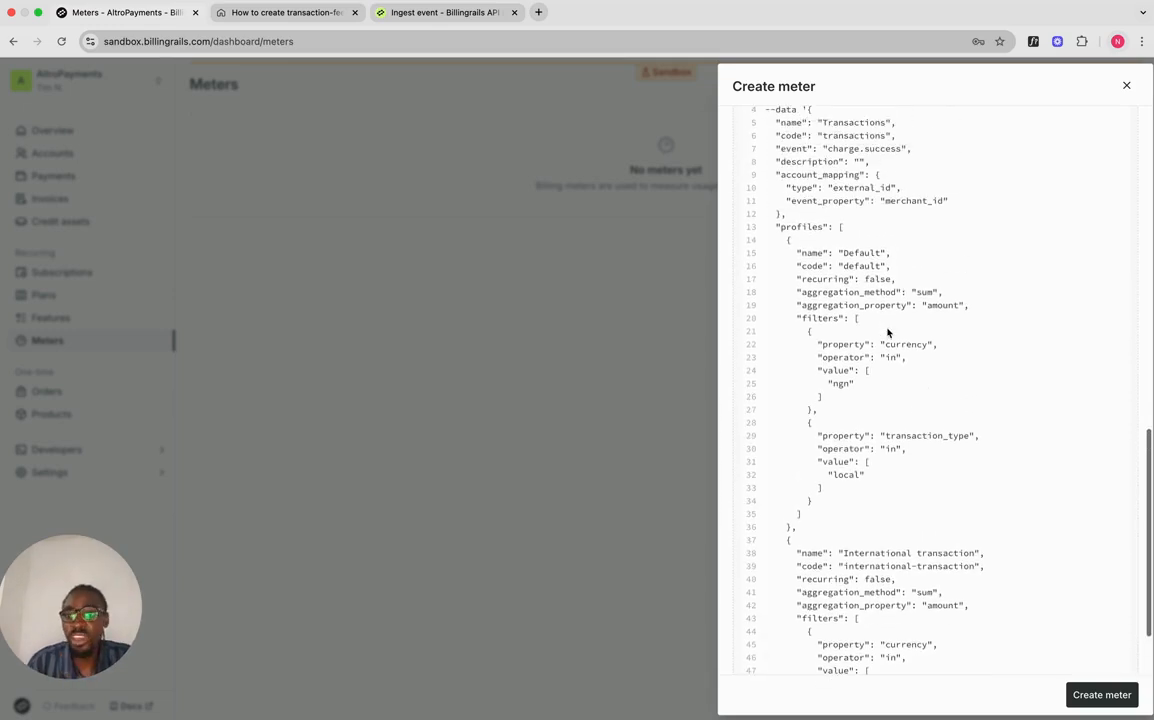
scroll(852, 228, up, 6)
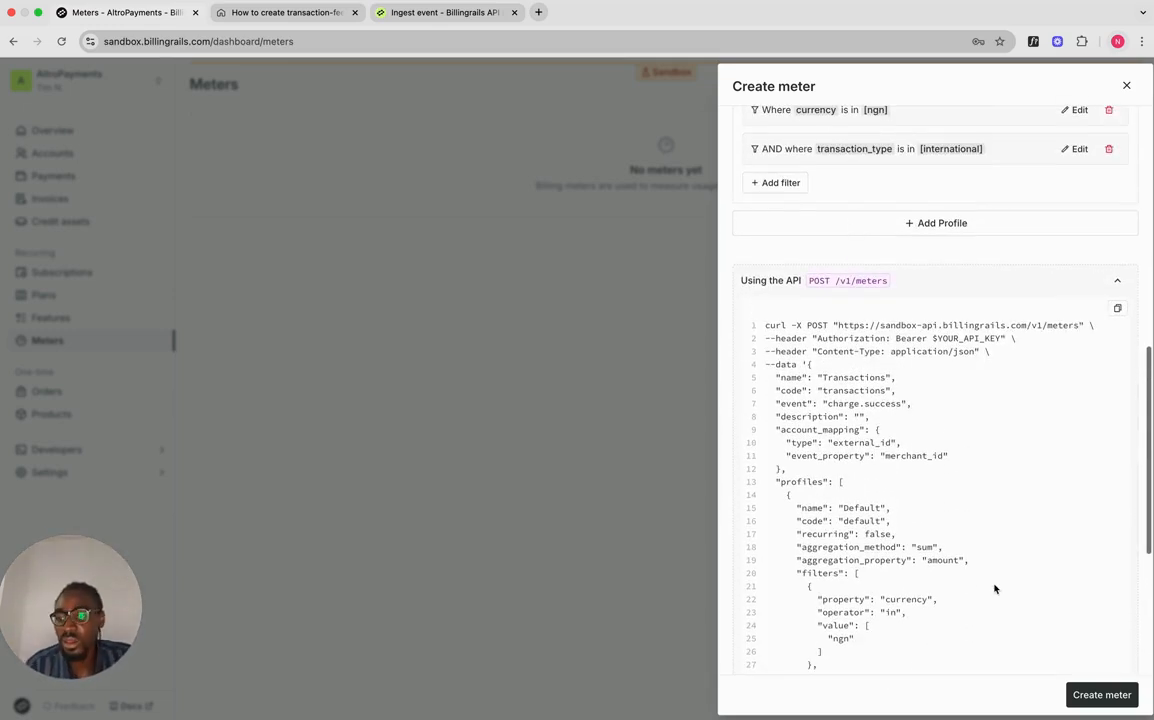
click(1101, 695)
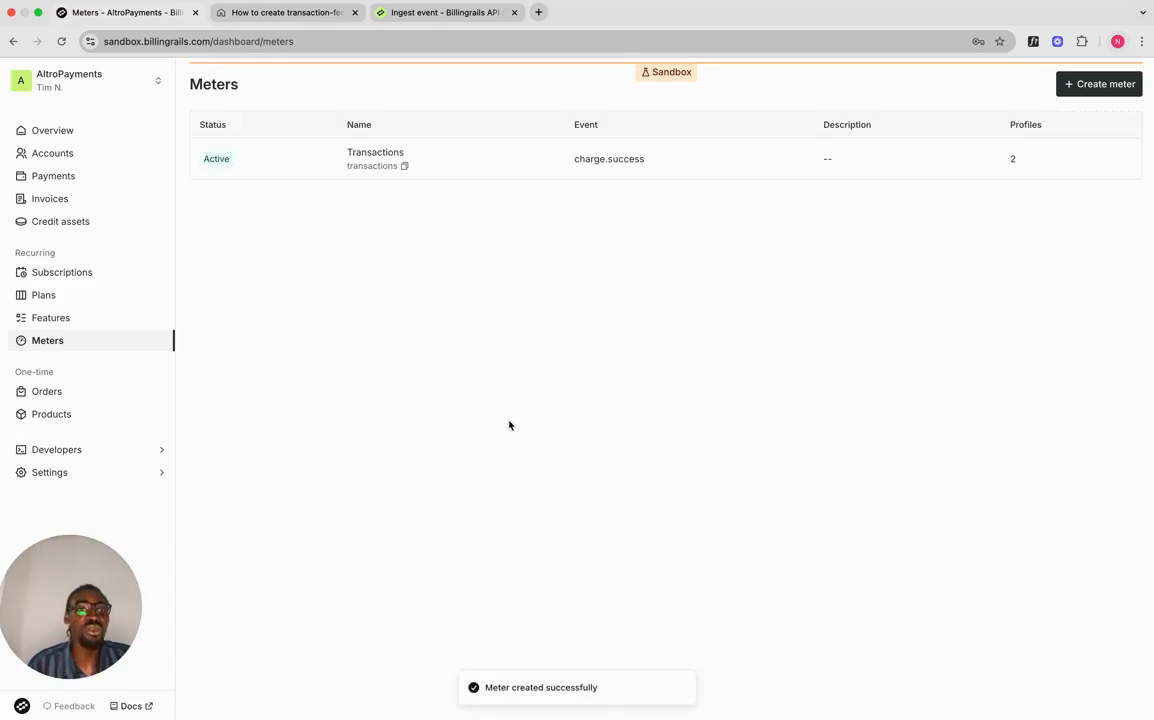
click(279, 12)
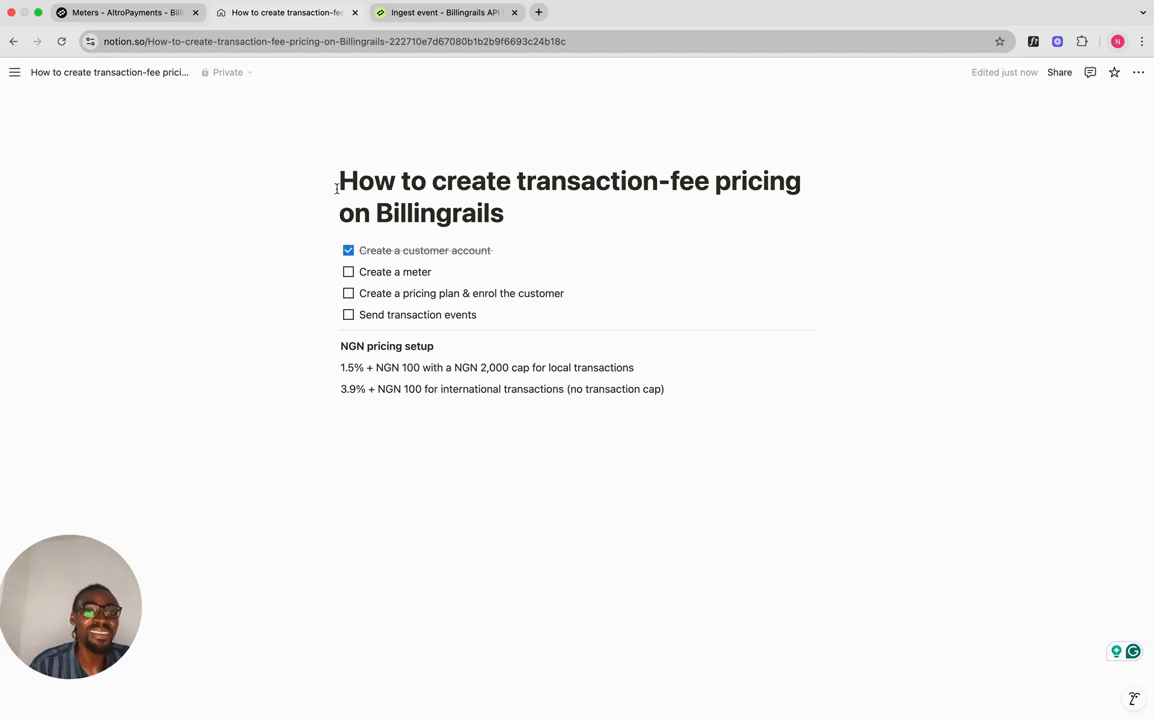
Step: Tick 'Create a meter' in Notion and return to the Billingrails Meters list
click(348, 271)
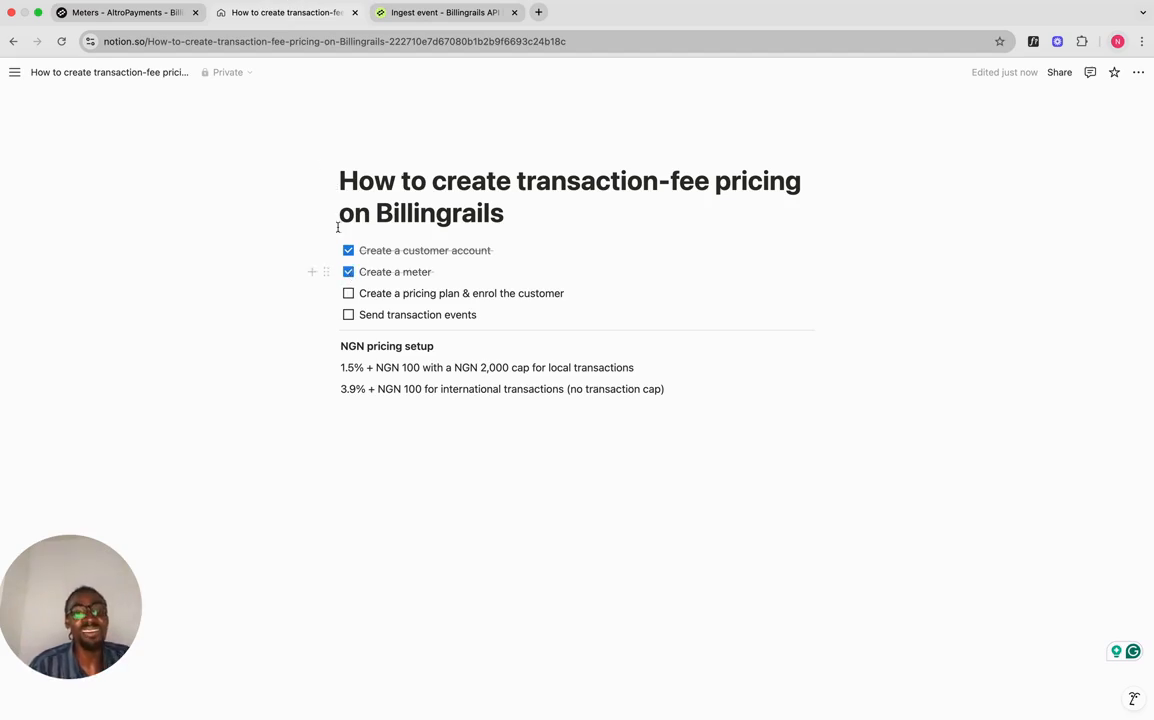
click(148, 19)
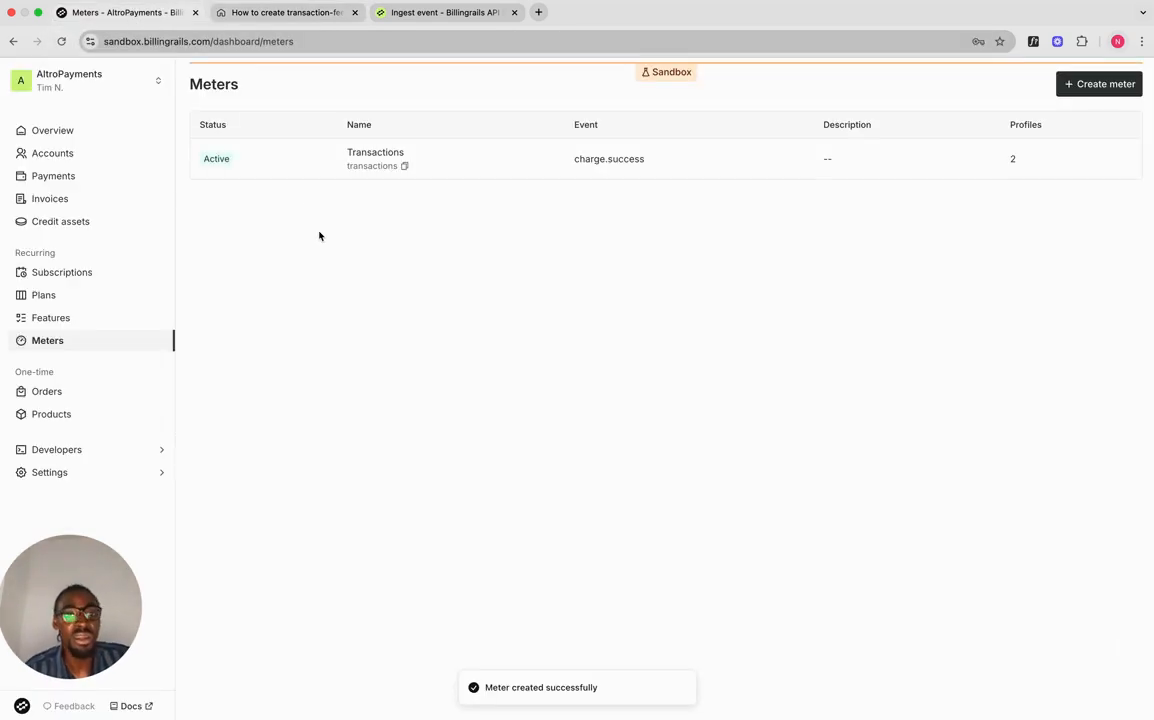
Step: Create a plan named NGN transaction fee with Nigerian Naira (NGN) as its currency
click(83, 303)
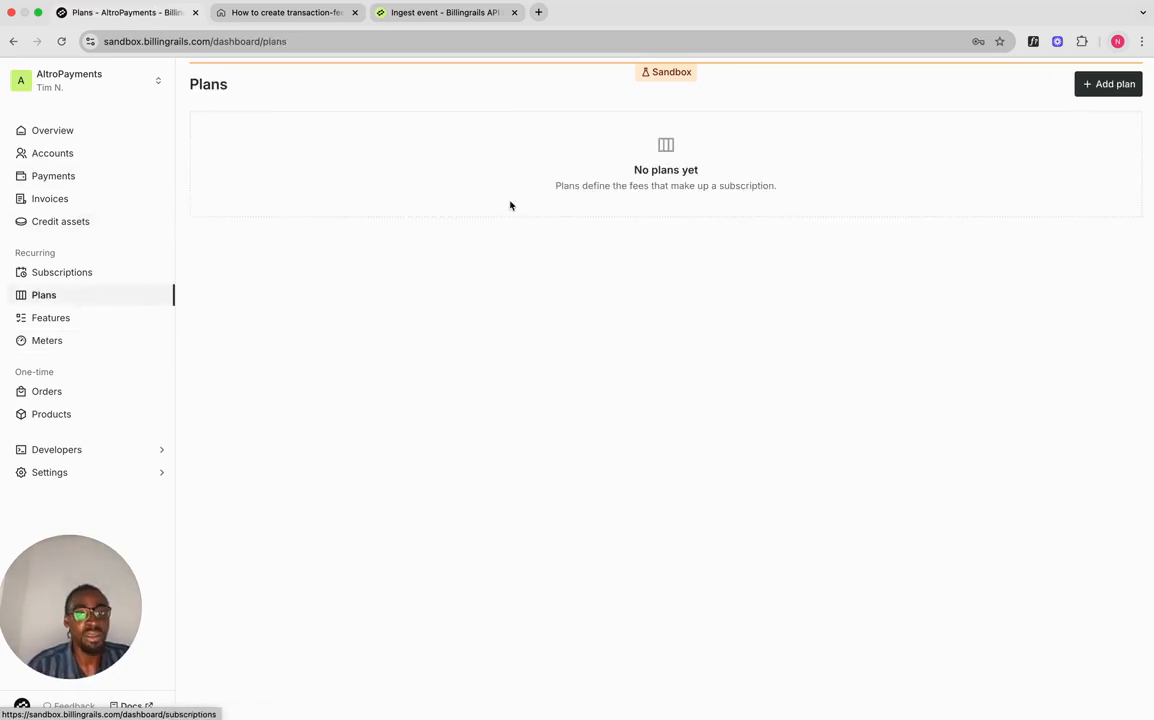
click(1115, 86)
click(818, 150)
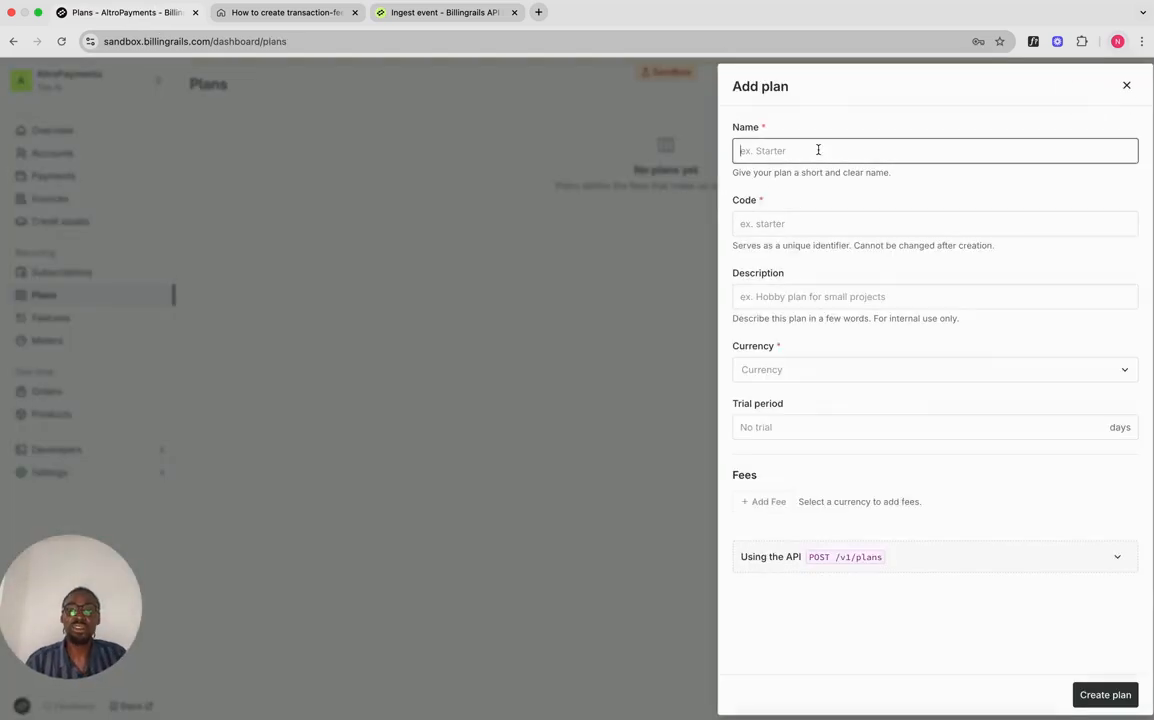
text(Transac)
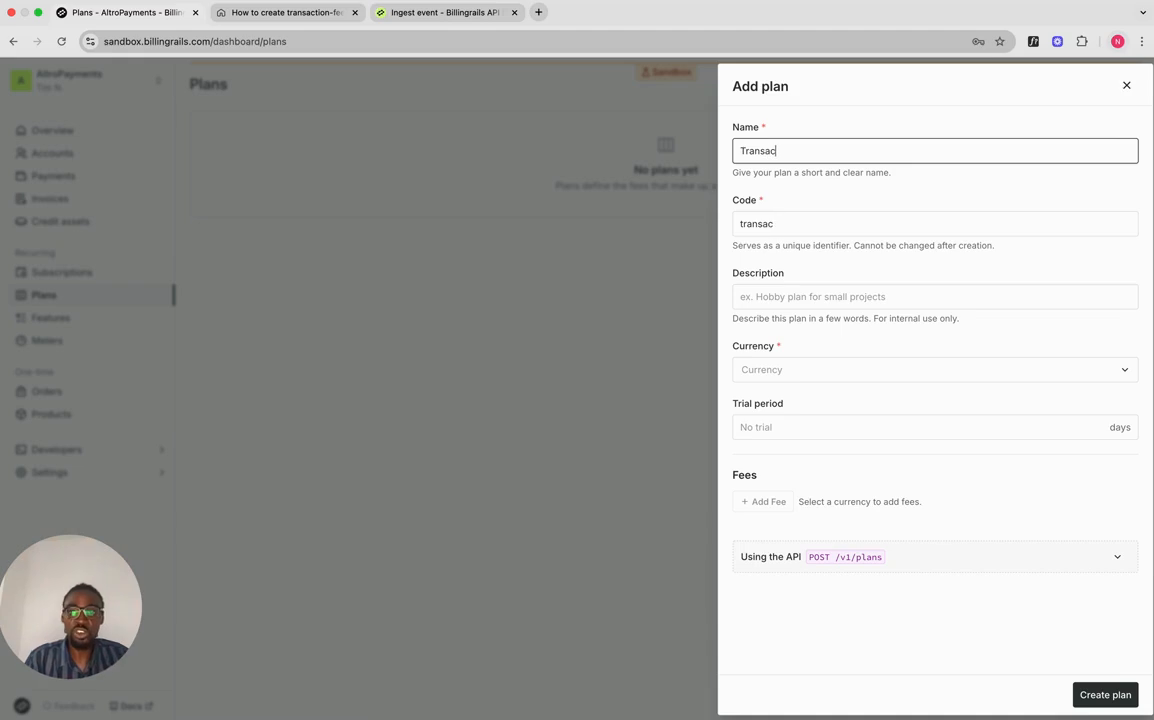
text(tion Fe)
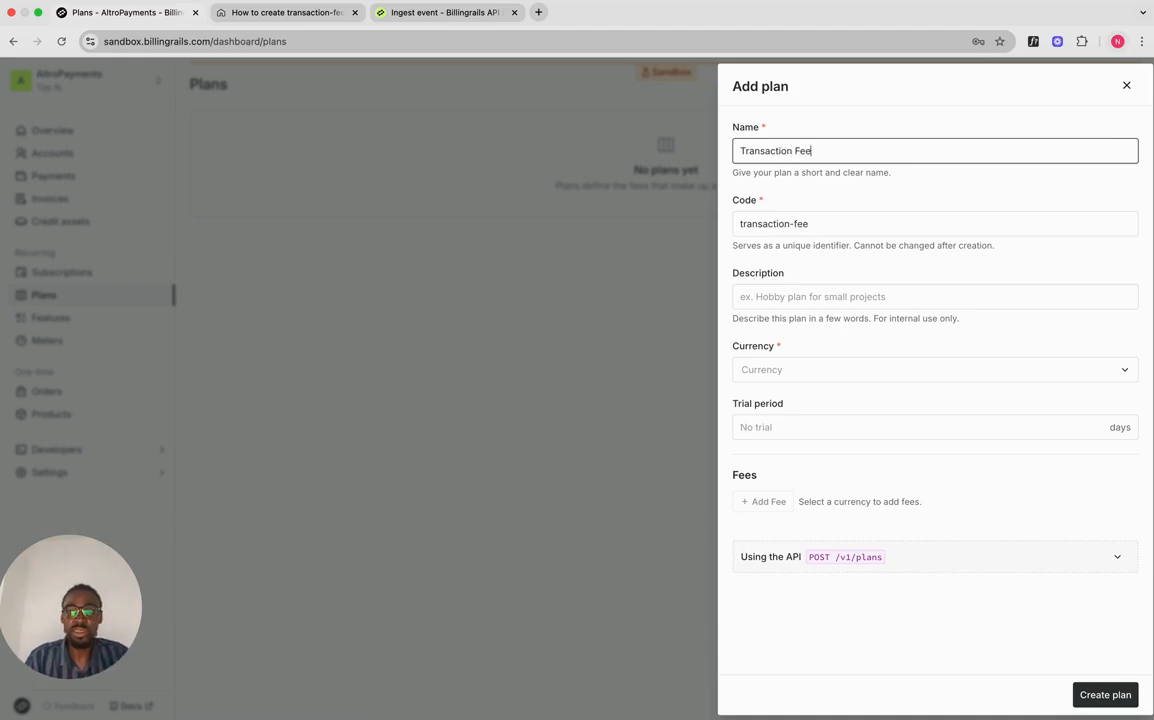
text(e)
key(super+a)
key(BackSpace)
text(NGN )
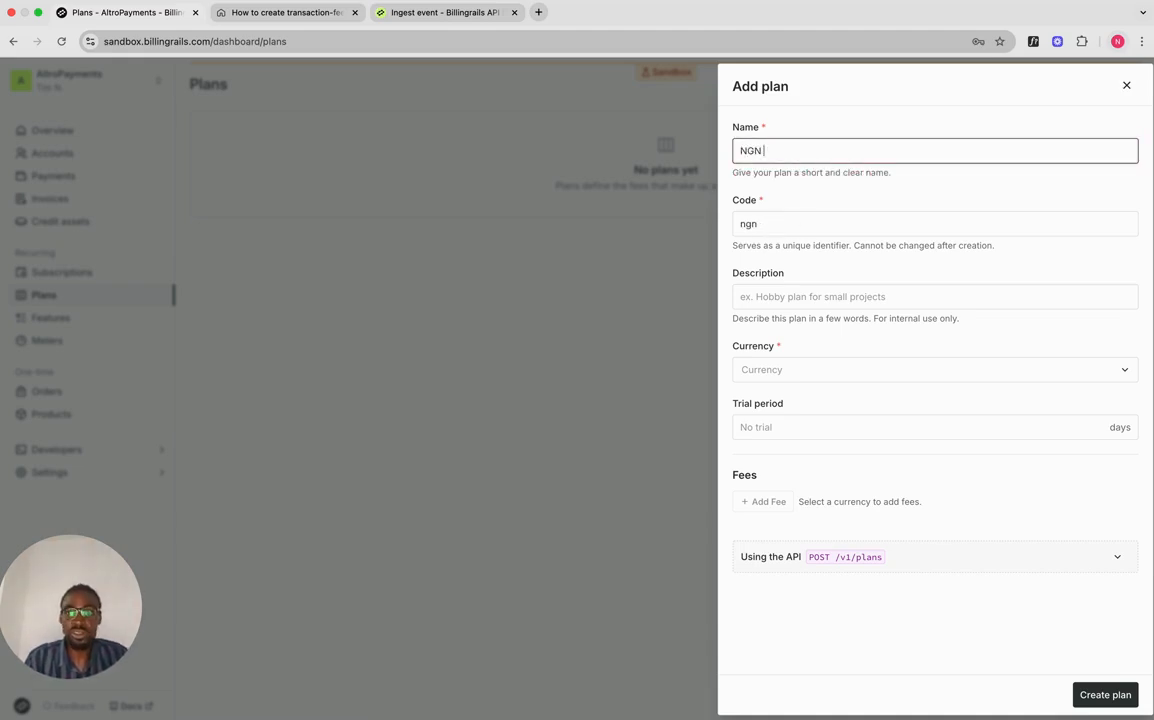
text(Trtransaction fee)
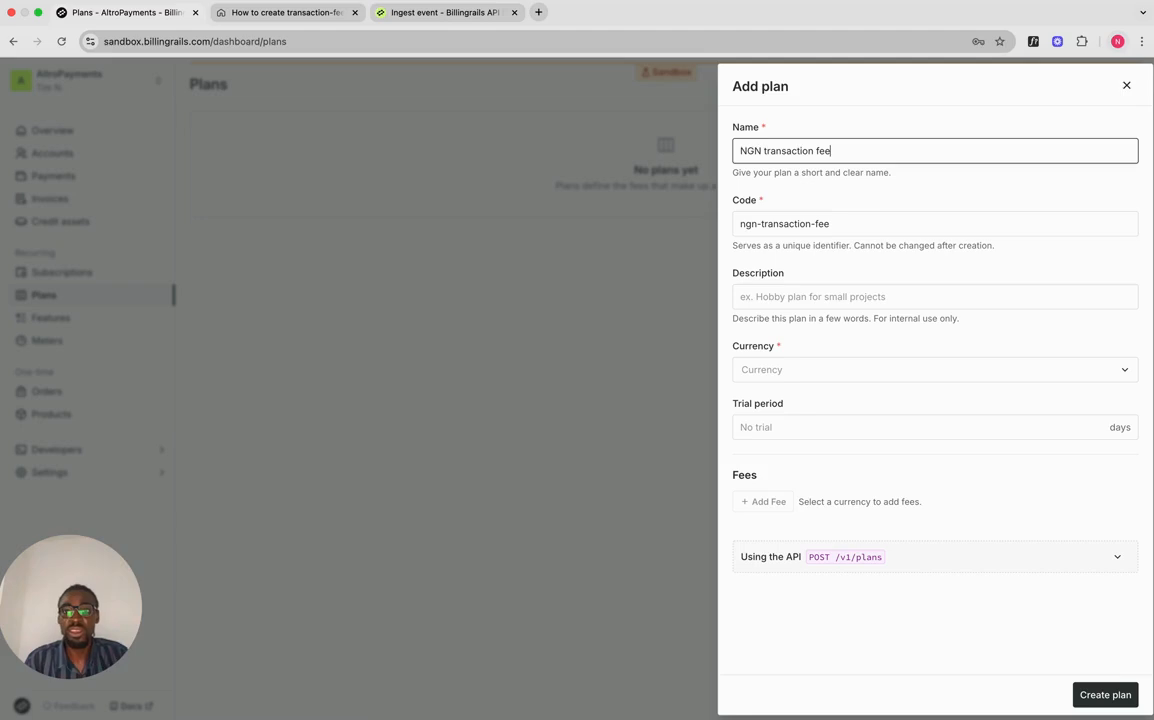
click(804, 370)
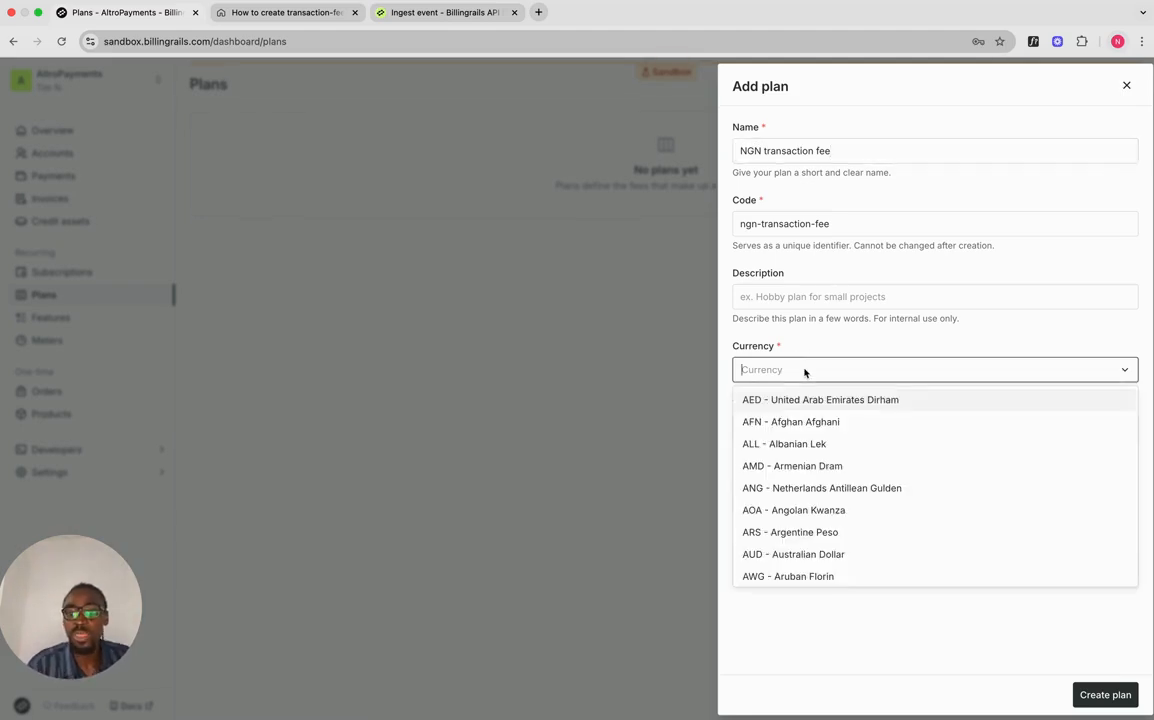
text(ngn)
key(Return)
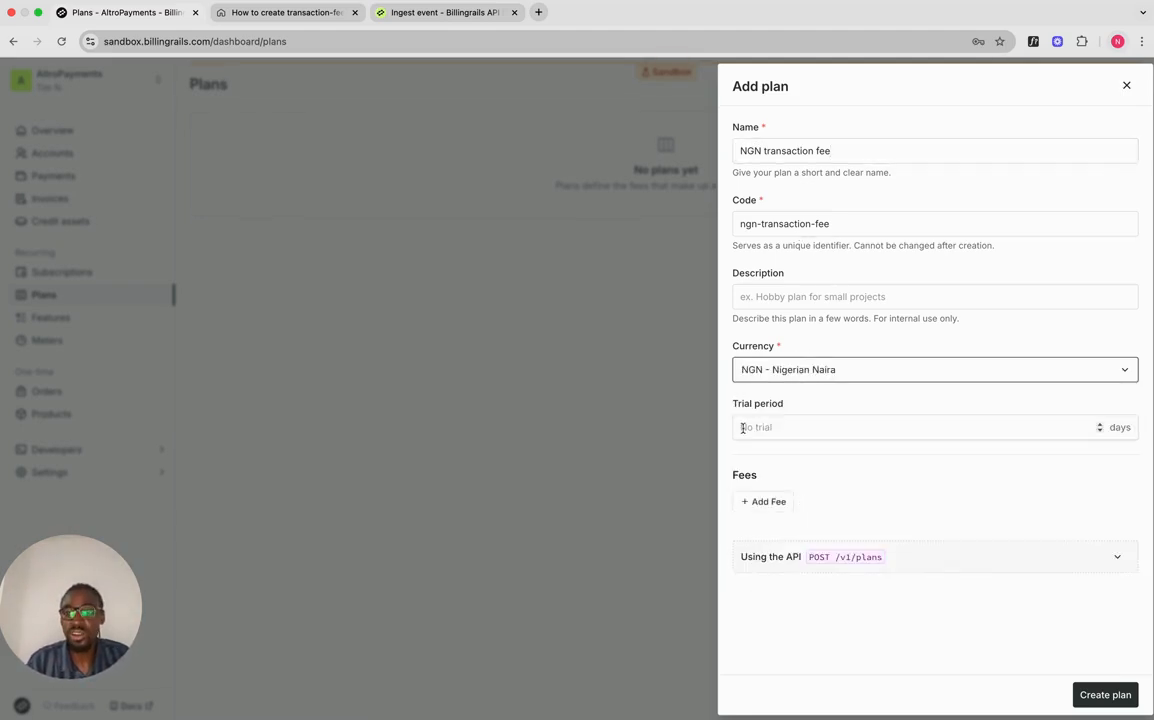
click(768, 501)
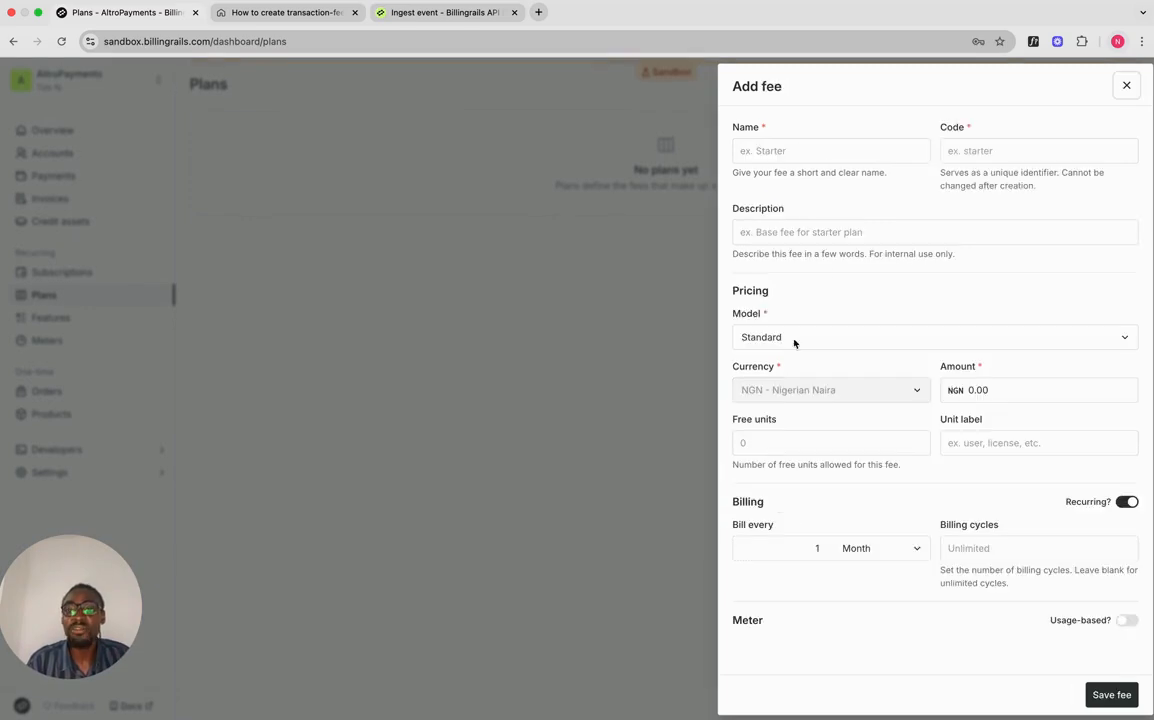
Step: Name the fee Local transaction and choose the Percentage pricing model
click(837, 152)
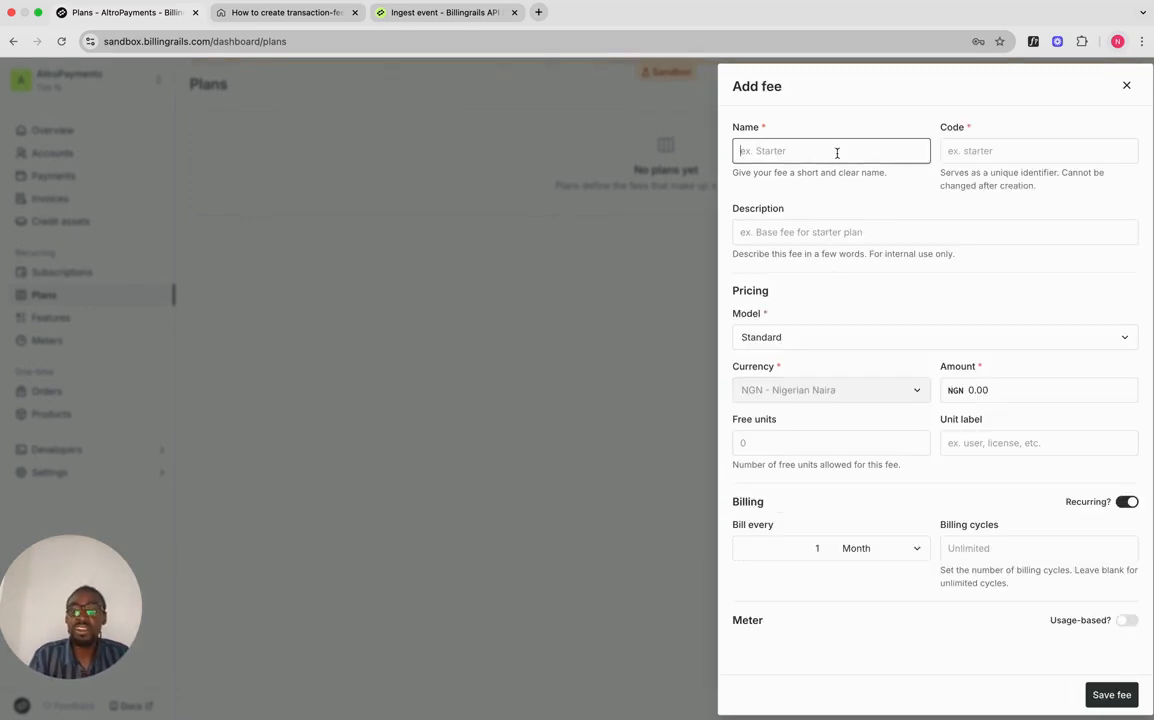
text(Lo)
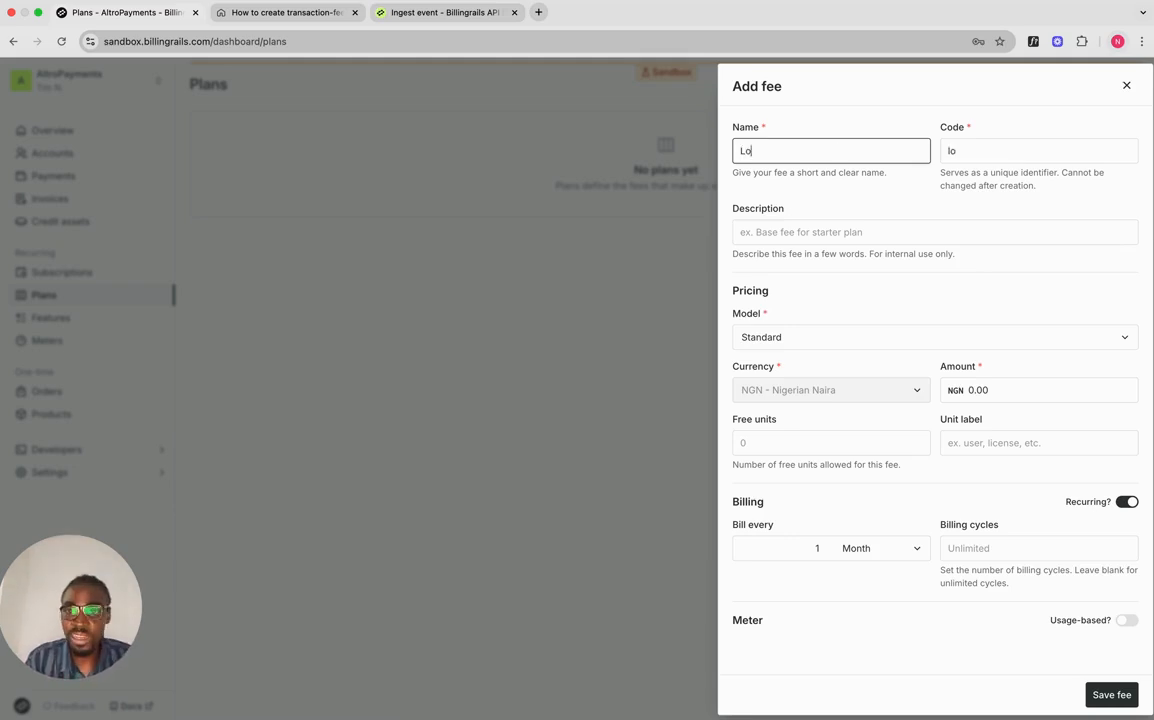
text(cal tarn)
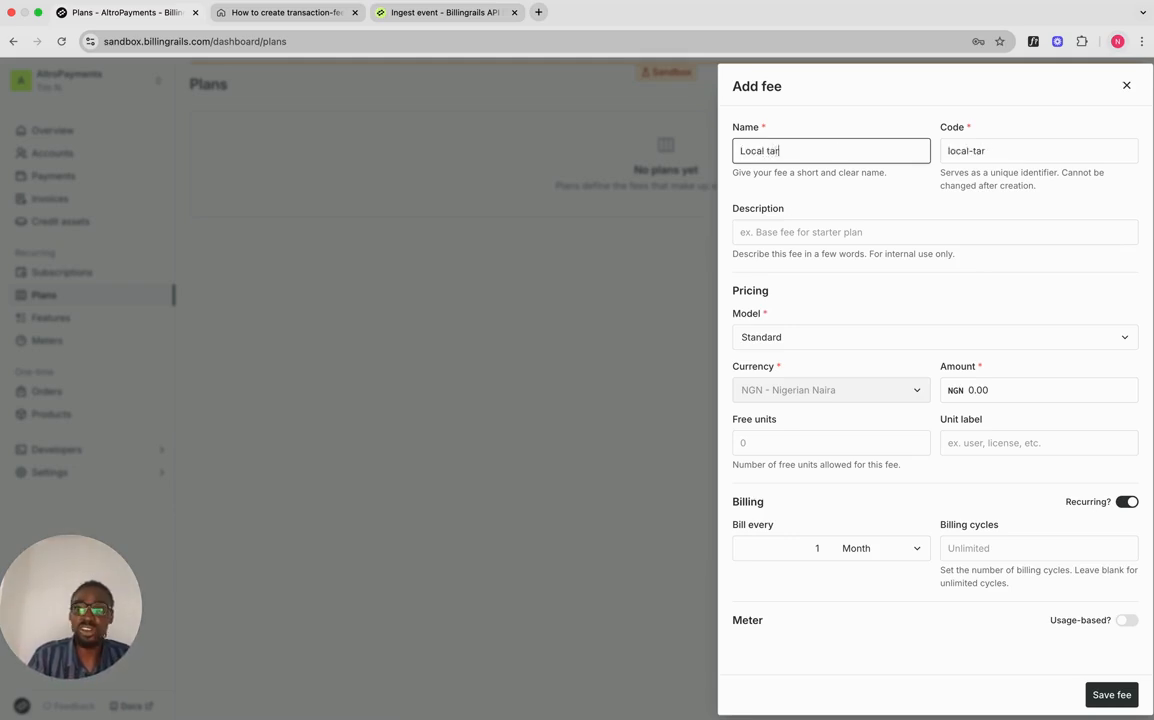
key(BackSpace)
key(BackSpace)
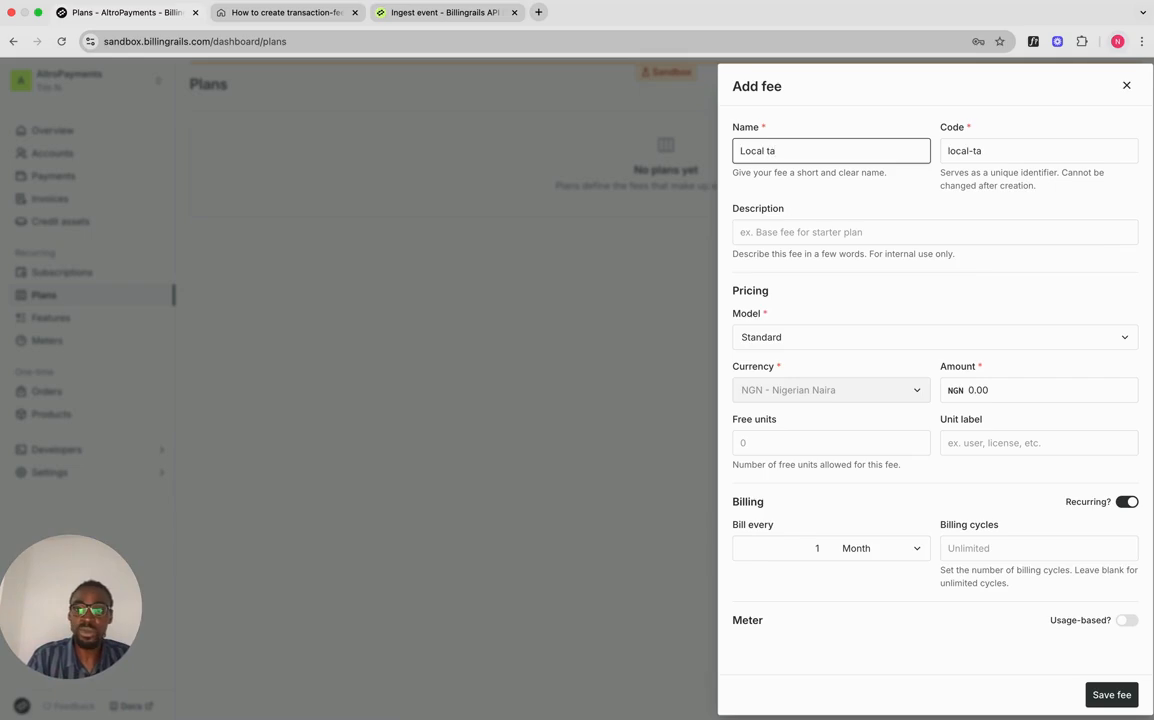
text(ans)
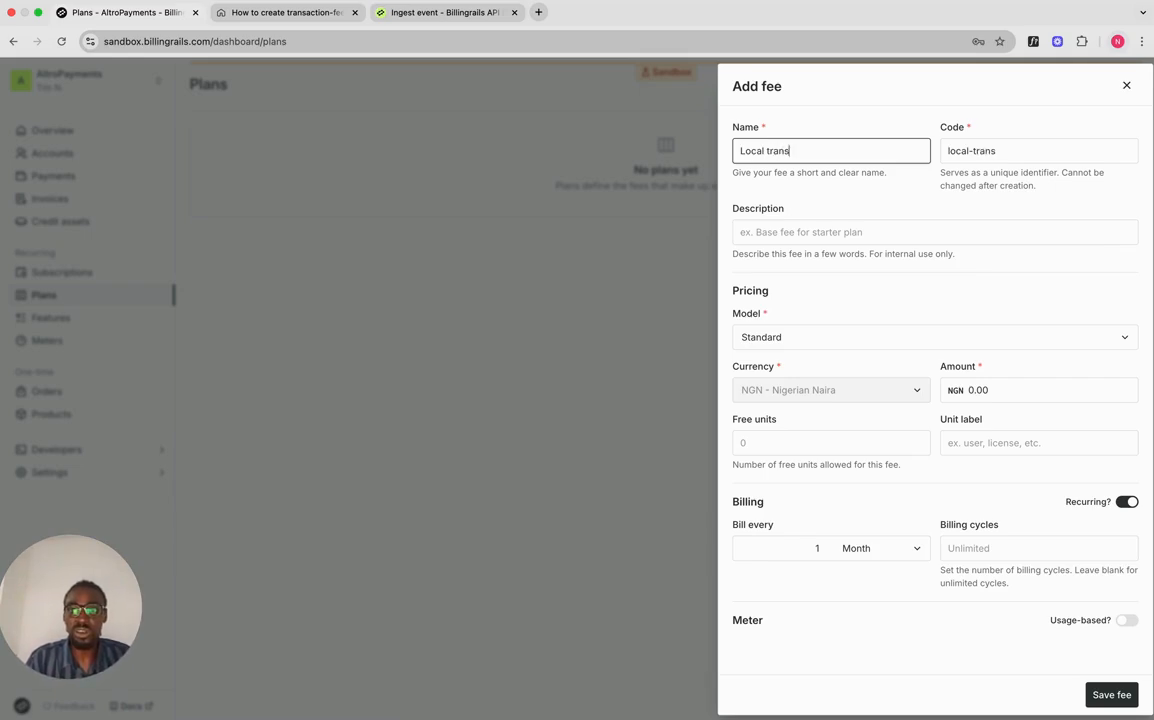
text(actions)
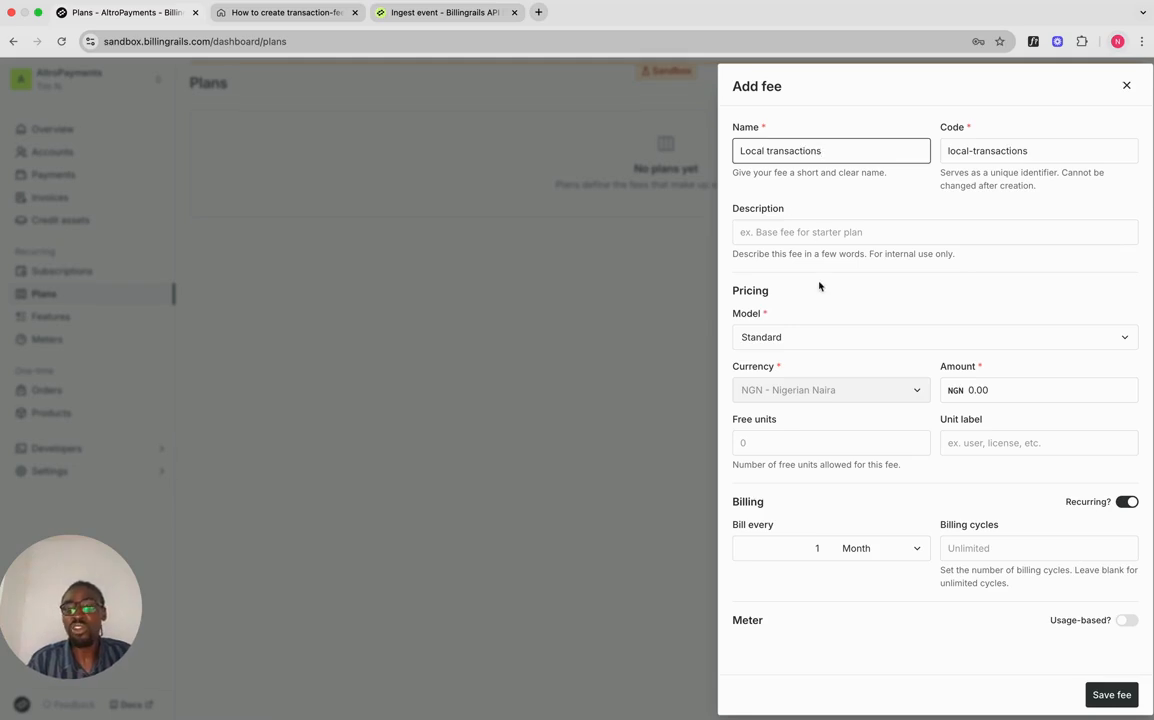
click(791, 340)
scroll(797, 467, down, 2)
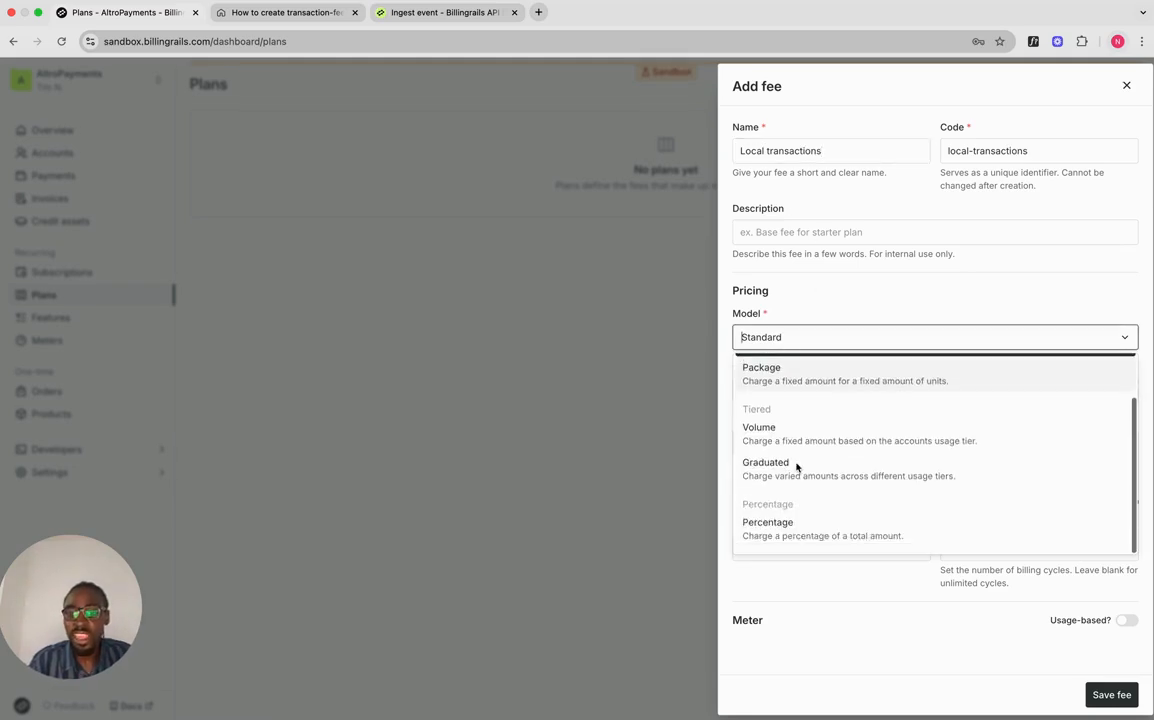
click(798, 529)
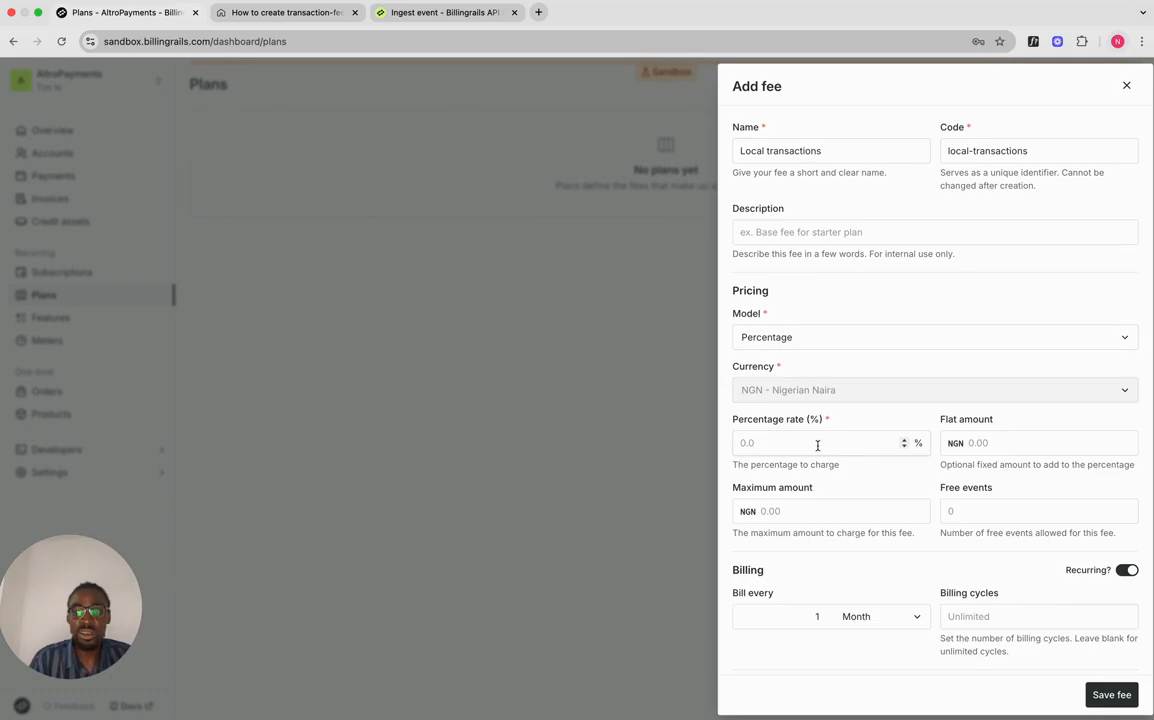
Step: Set the fee to 1.5% plus flat NGN 100, capped at NGN 2,000
scroll(818, 400, down, 2)
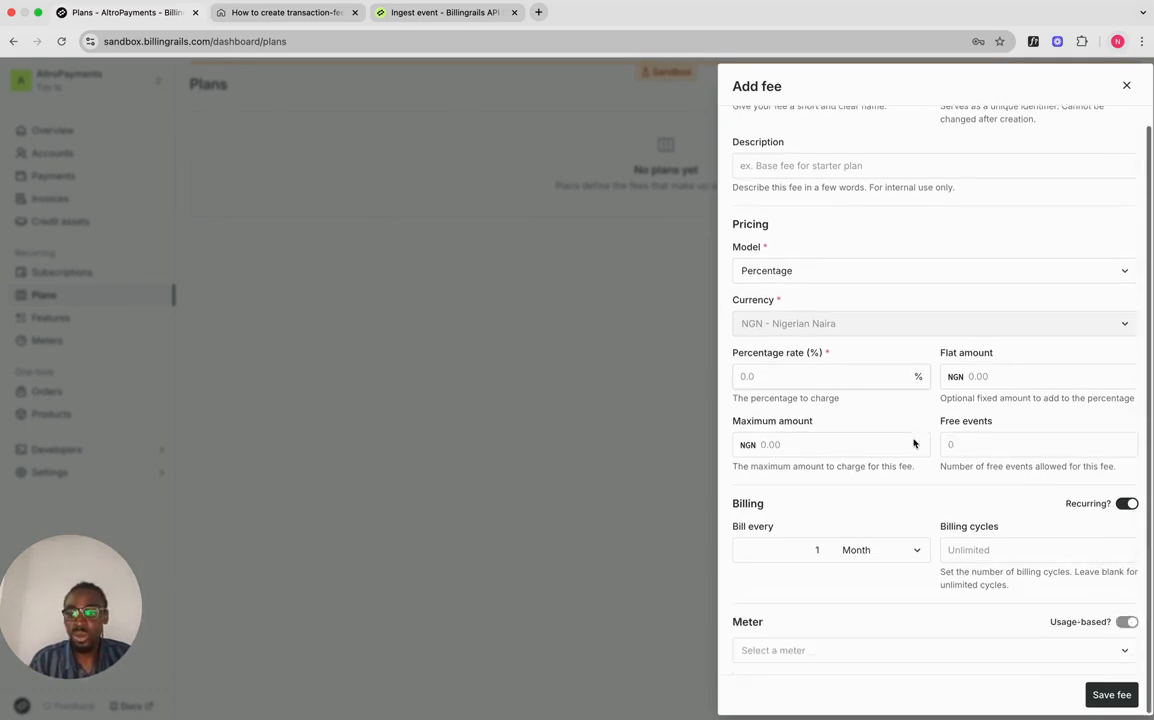
click(786, 376)
text(1.5)
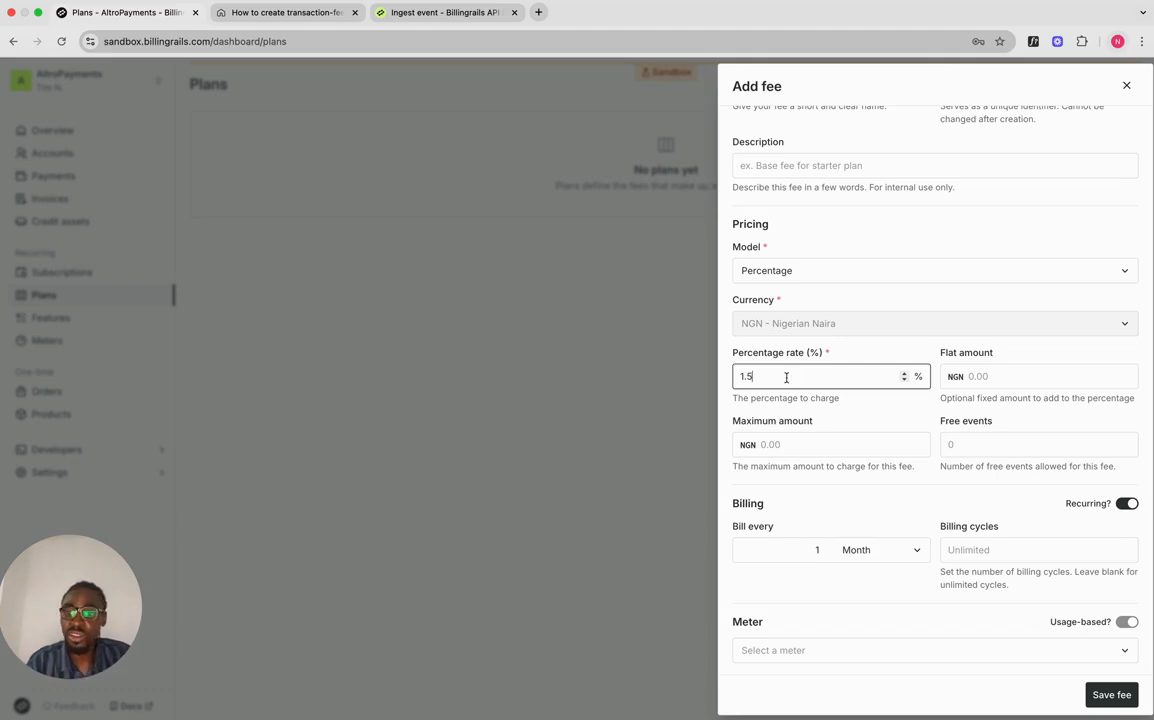
click(1002, 376)
text(100)
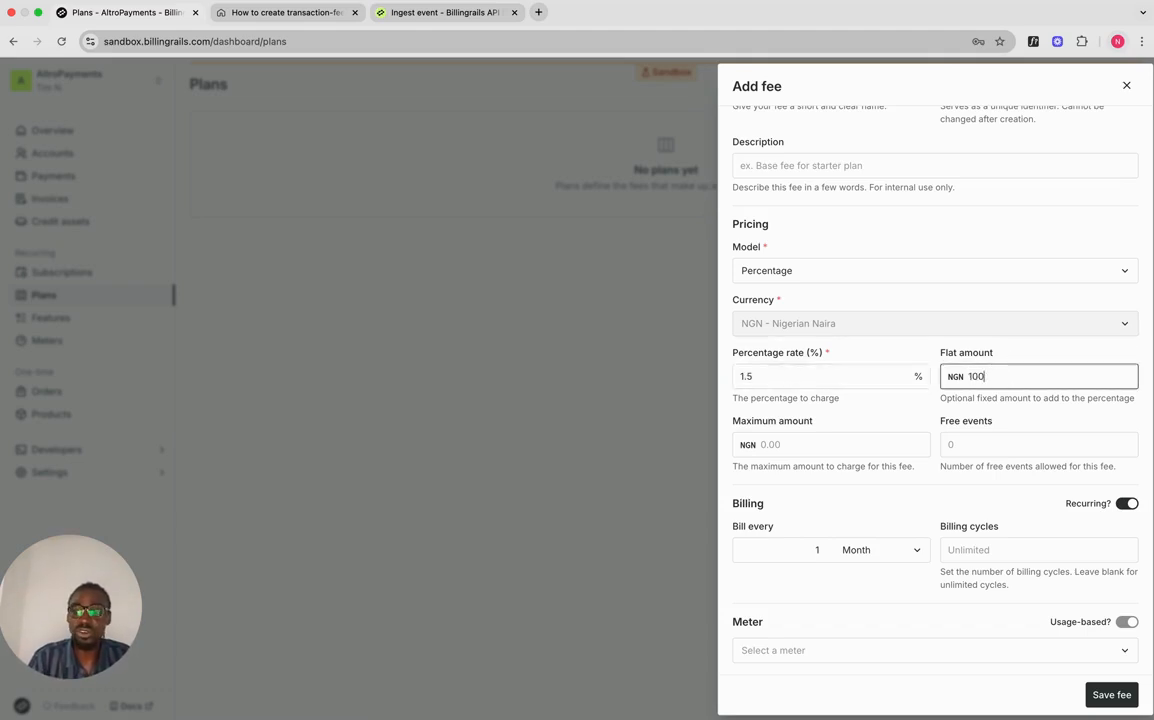
click(850, 450)
text(2)
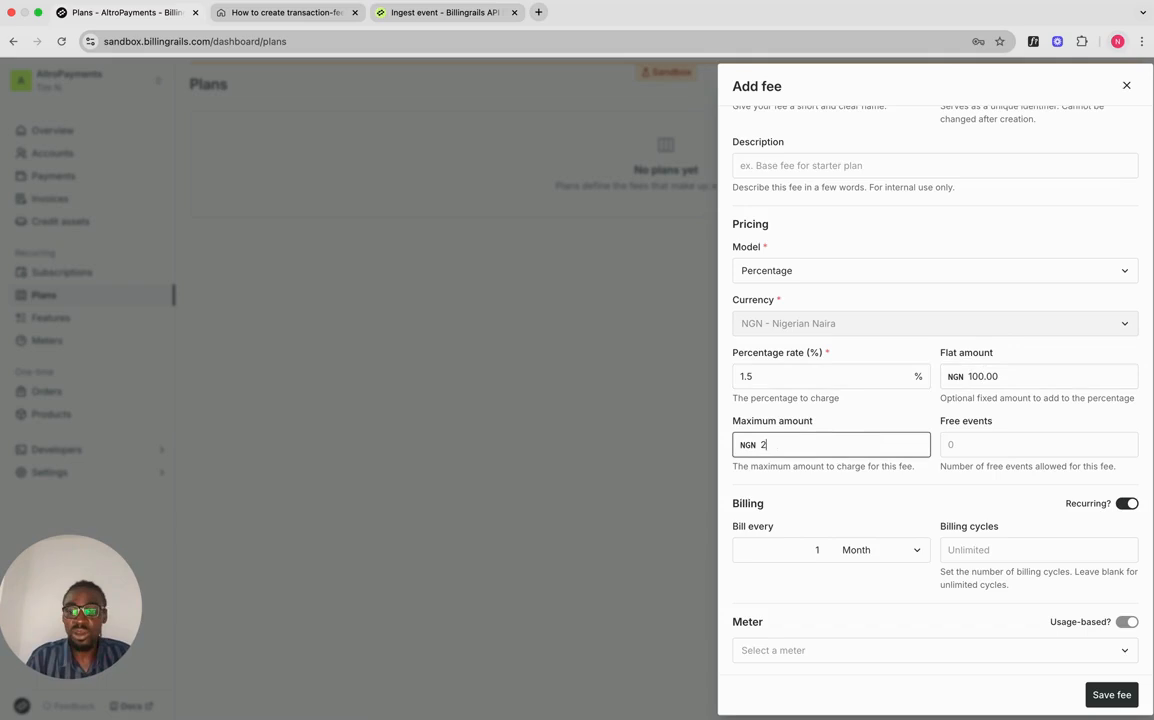
text(,000)
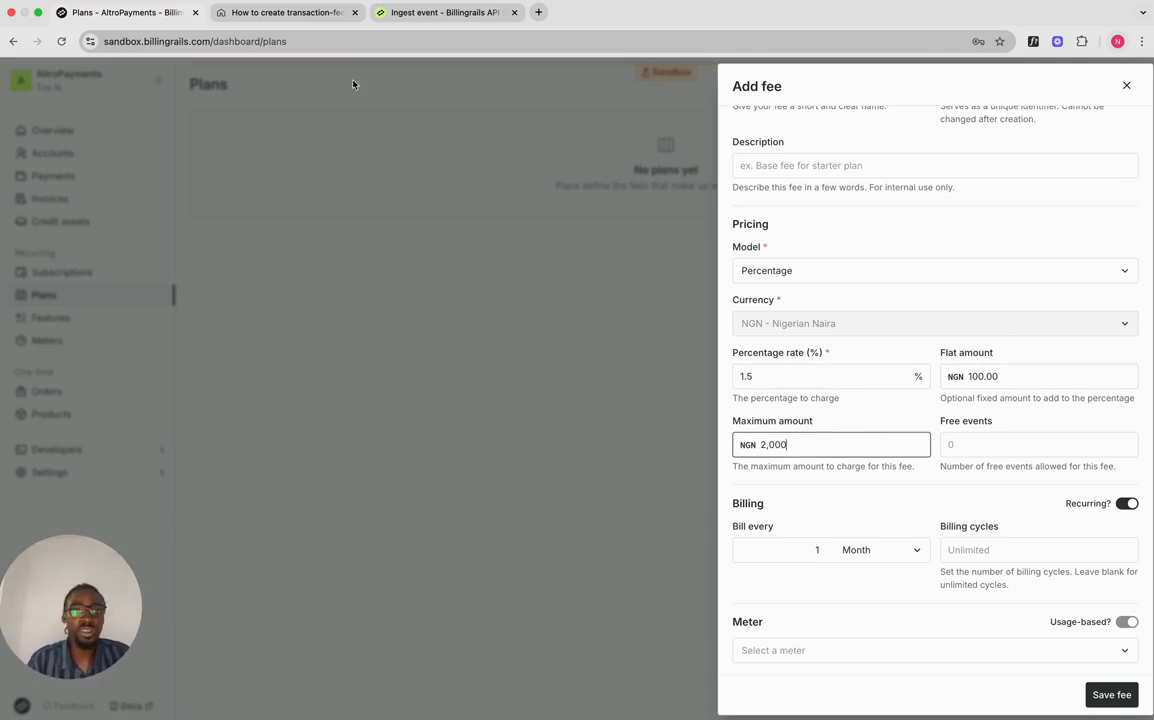
click(281, 14)
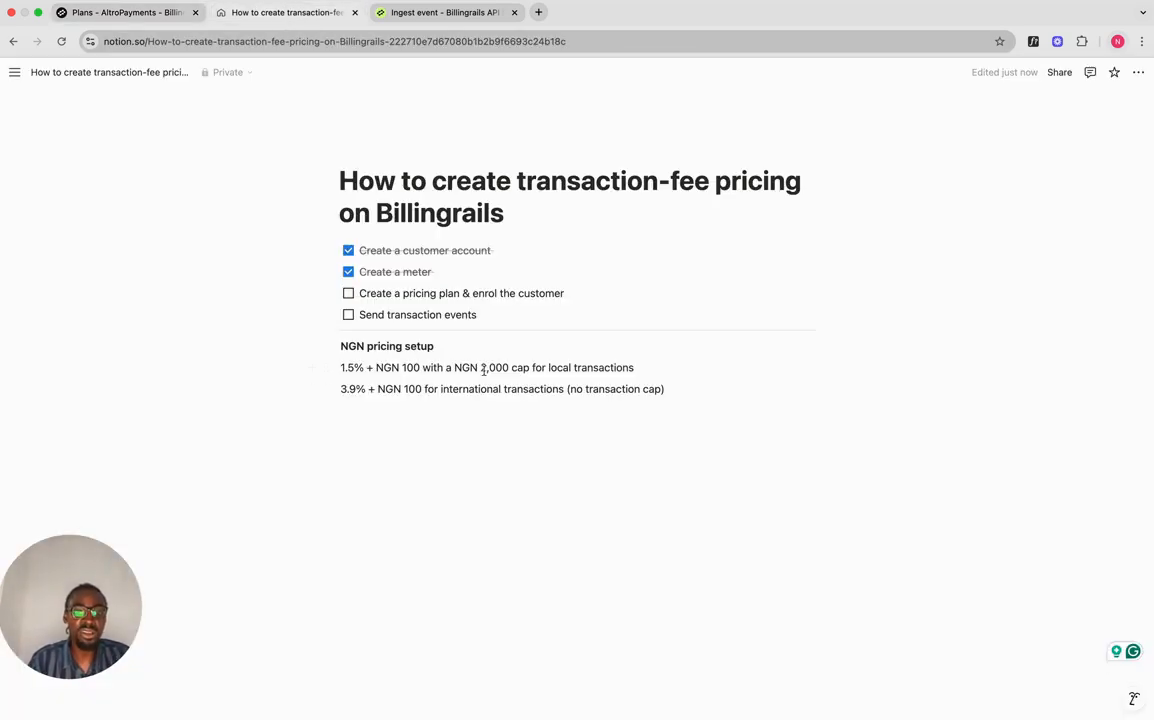
Step: Return to the Billingrails Add fee form showing 1.5% plus NGN 100 with an NGN 2,000 cap
click(168, 18)
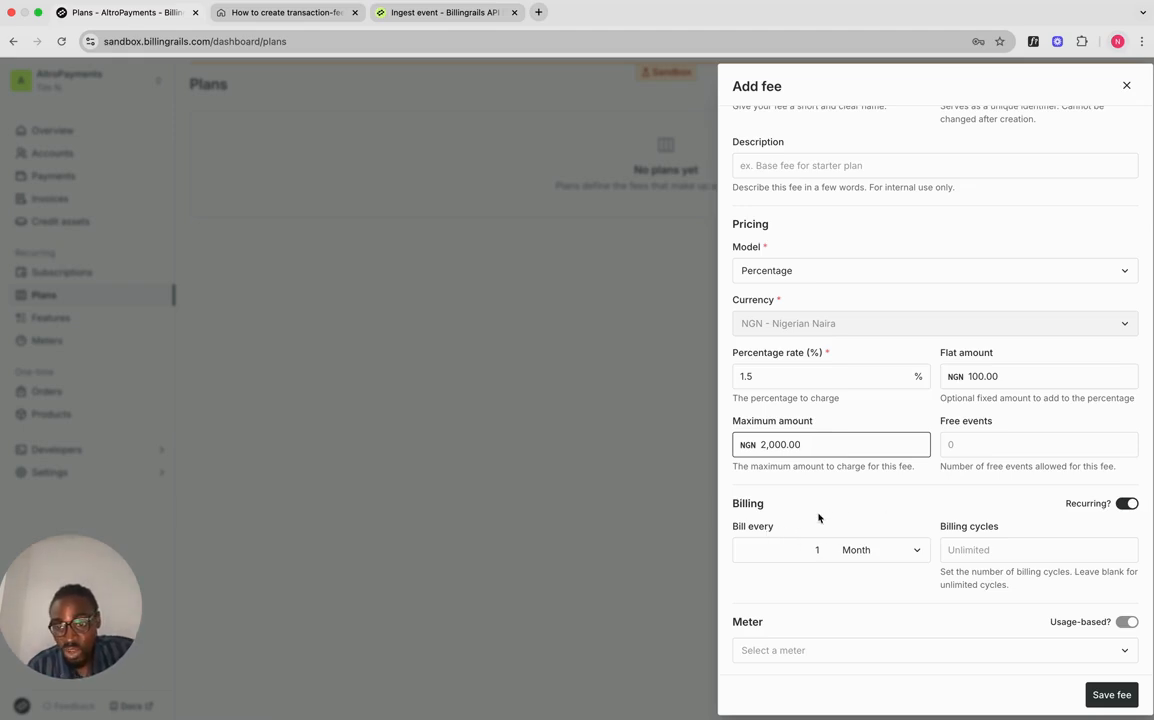
Step: Set the Local transactions fee to bill every Day
click(896, 548)
click(870, 454)
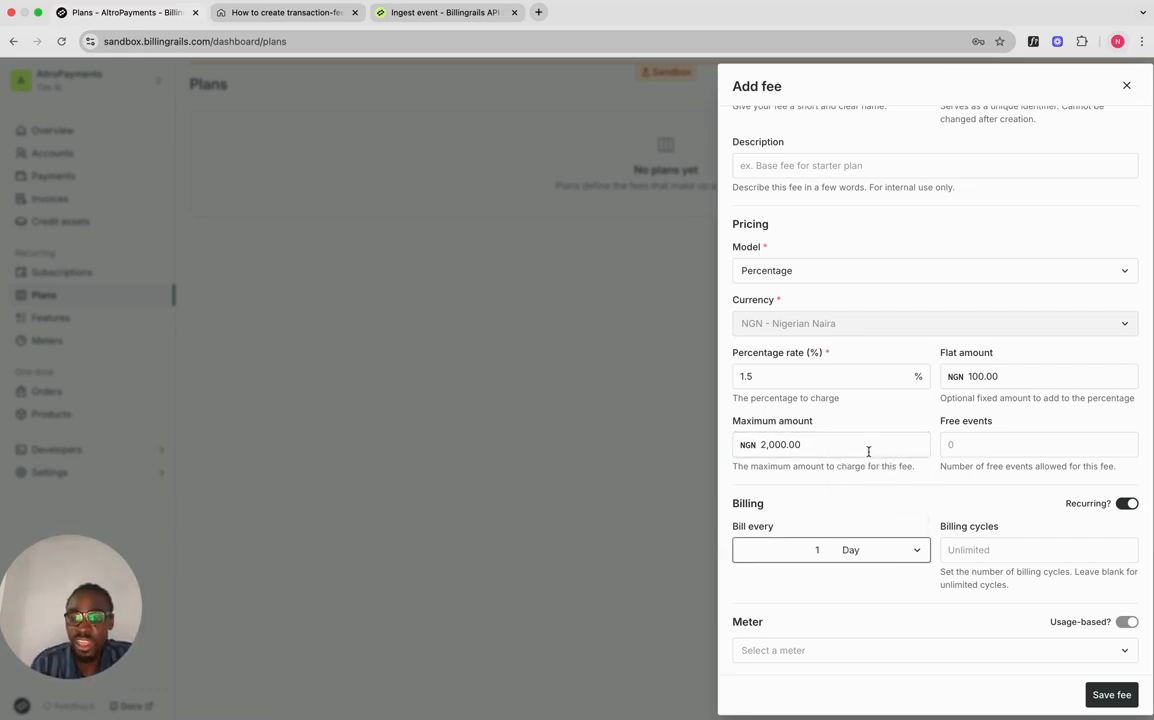
click(894, 551)
click(884, 563)
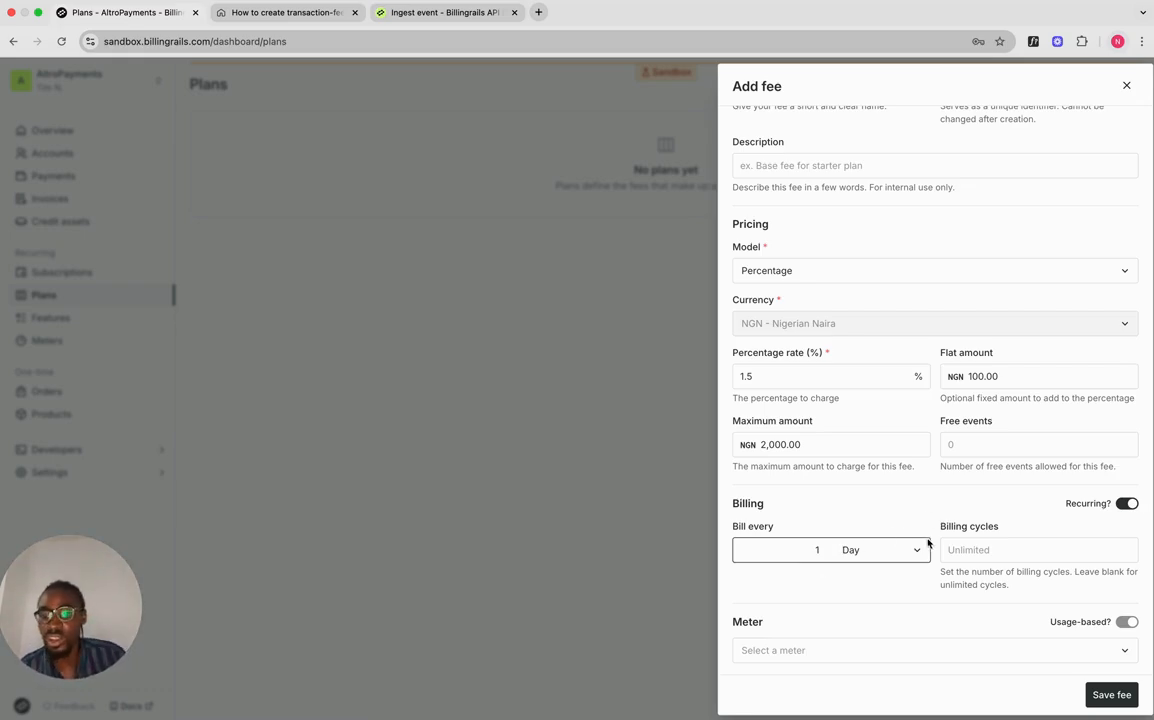
Step: Attach the Transactions meter with its default profile and save the fee to the plan
click(836, 658)
click(826, 628)
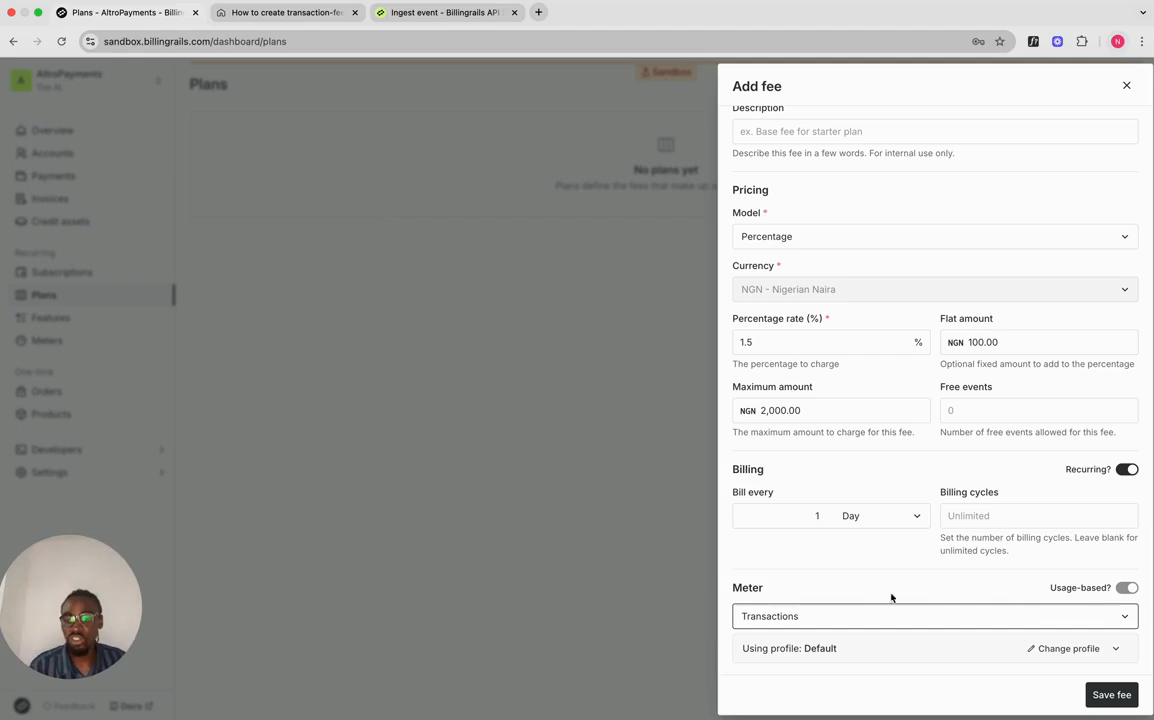
click(1118, 648)
scroll(940, 588, down, 1)
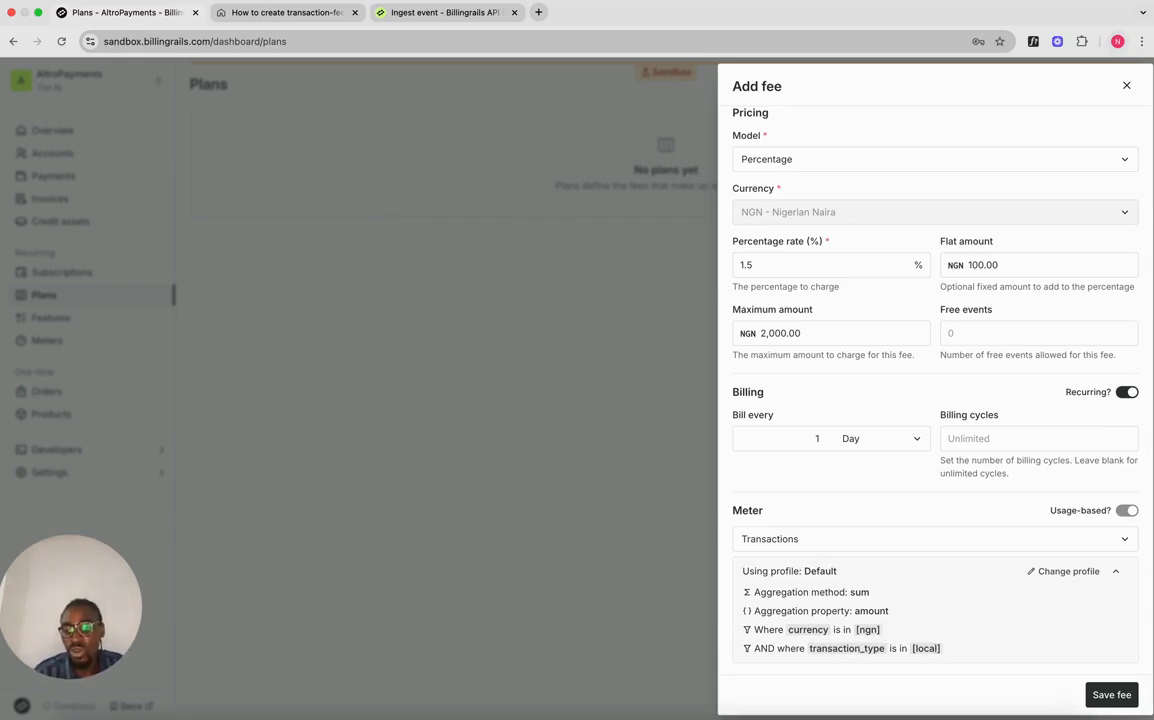
click(1109, 694)
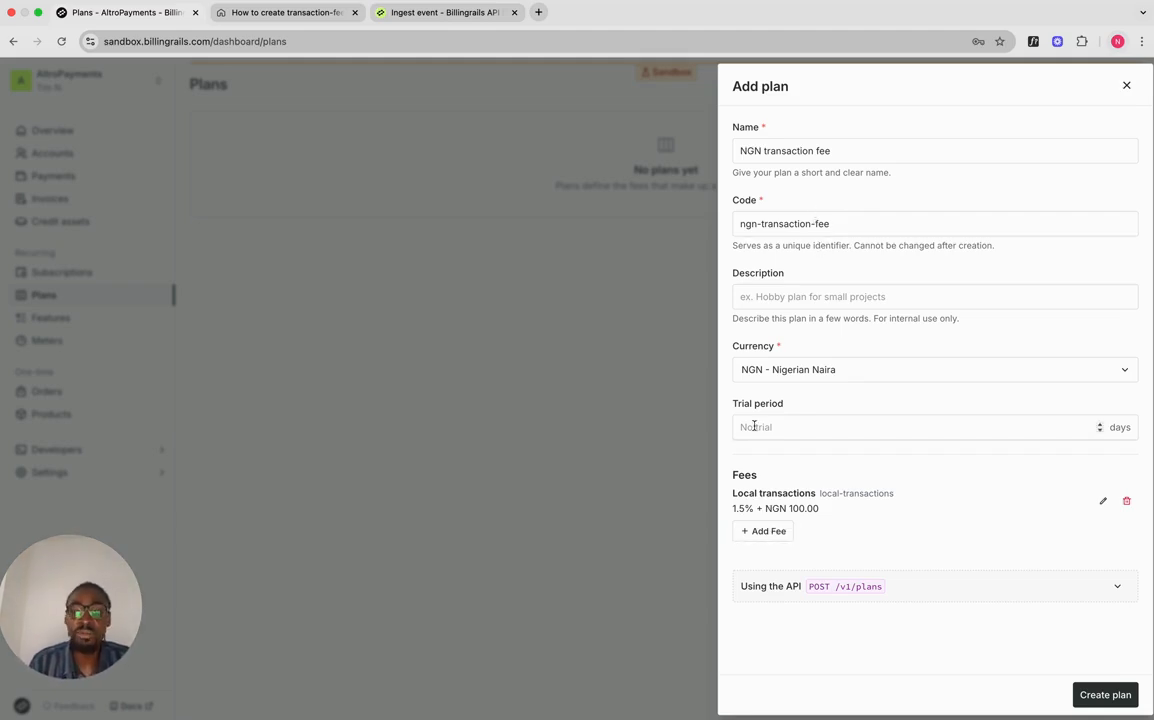
Step: Add a second fee named 'International fee' using the Percentage pricing model
click(757, 536)
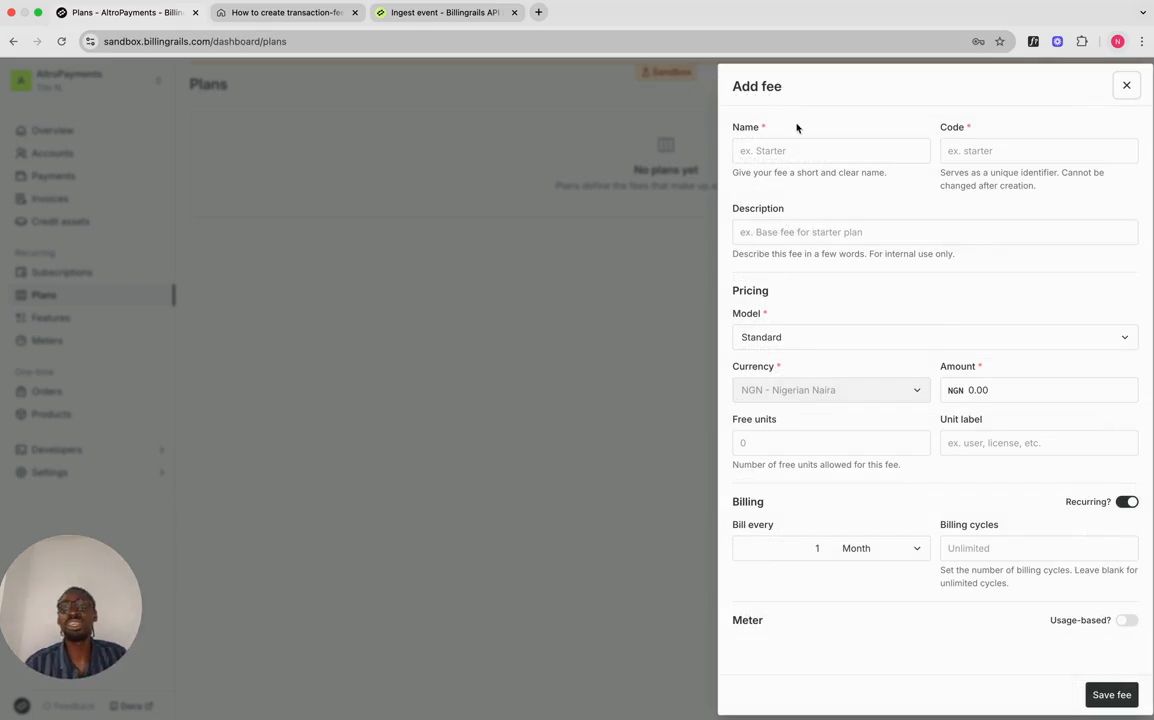
click(796, 148)
text(Interna)
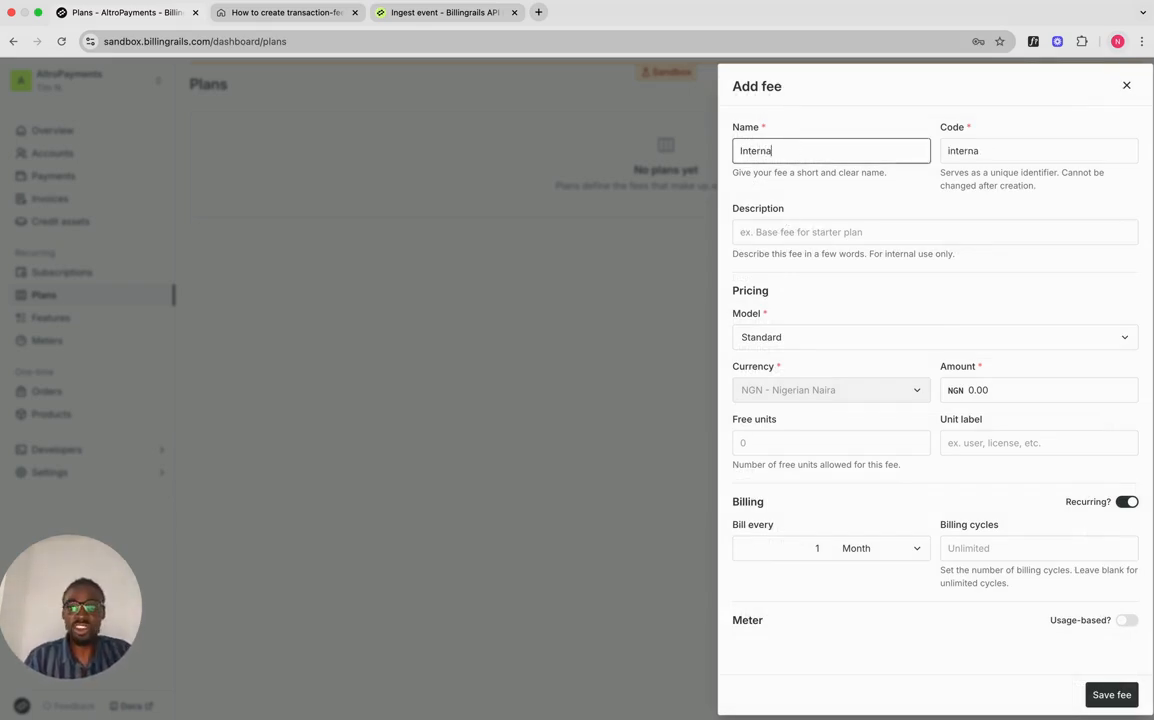
text(tional )
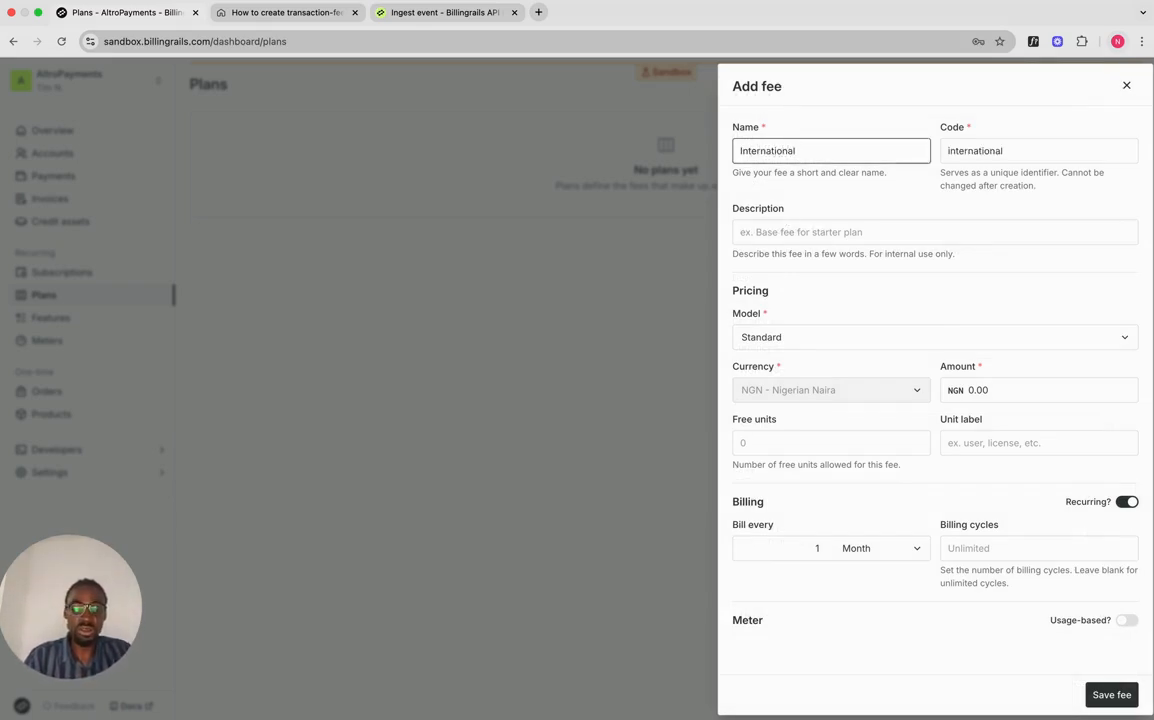
text(fee)
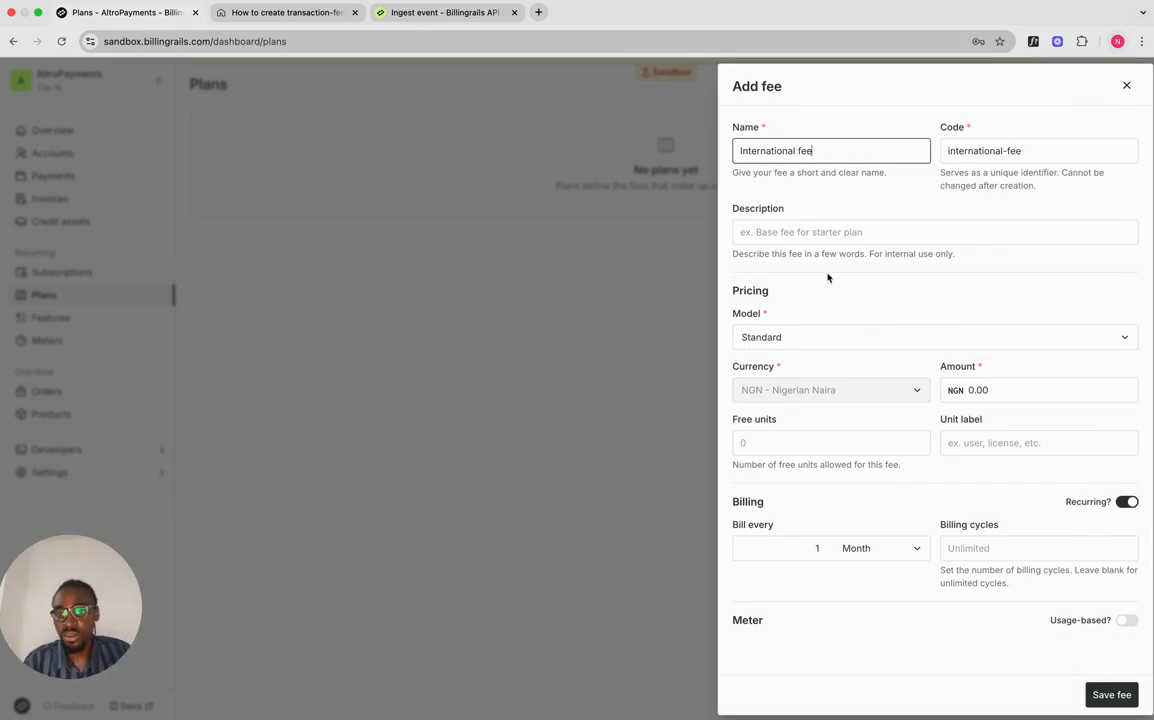
click(814, 338)
scroll(794, 507, down, 2)
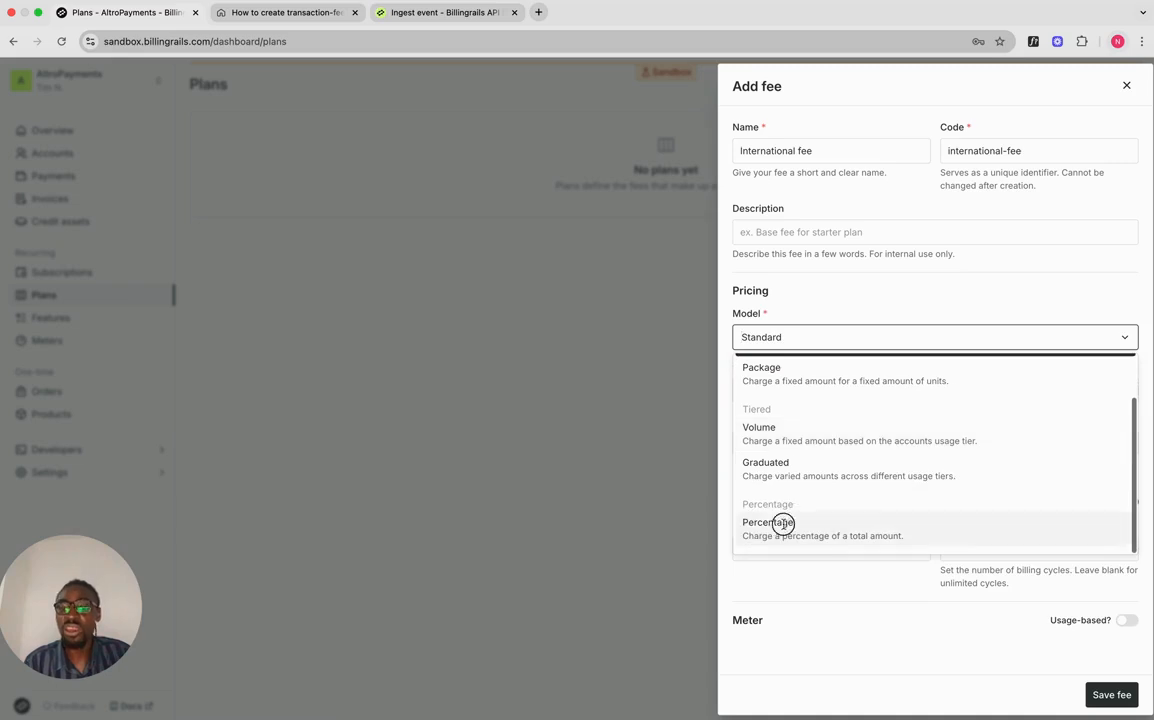
click(783, 522)
scroll(793, 445, down, 1)
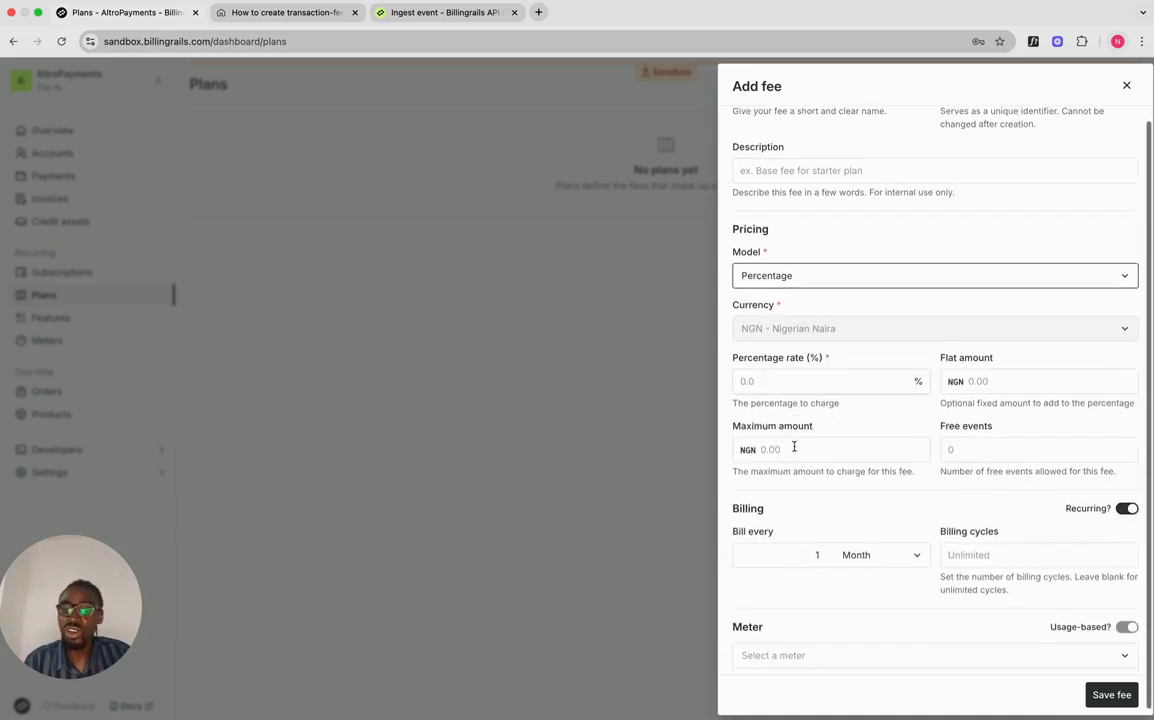
Step: Set it to 3.9% plus NGN 100, billed every Day on the Transactions meter
click(805, 381)
text(3.9)
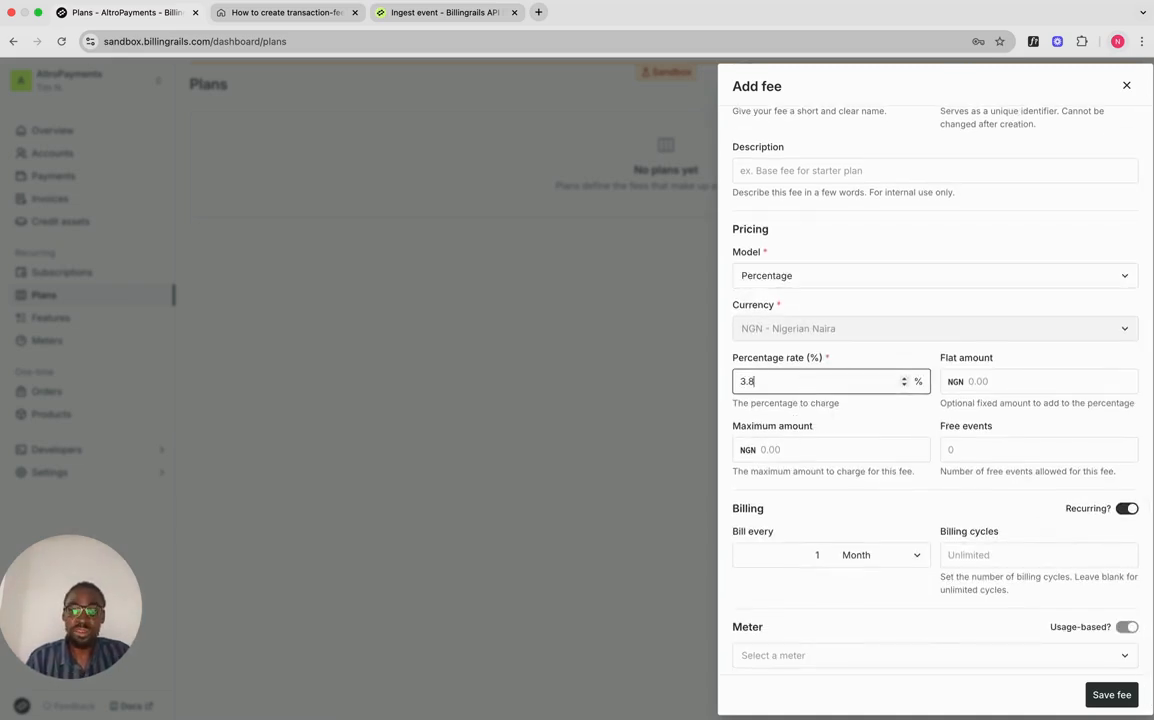
click(981, 378)
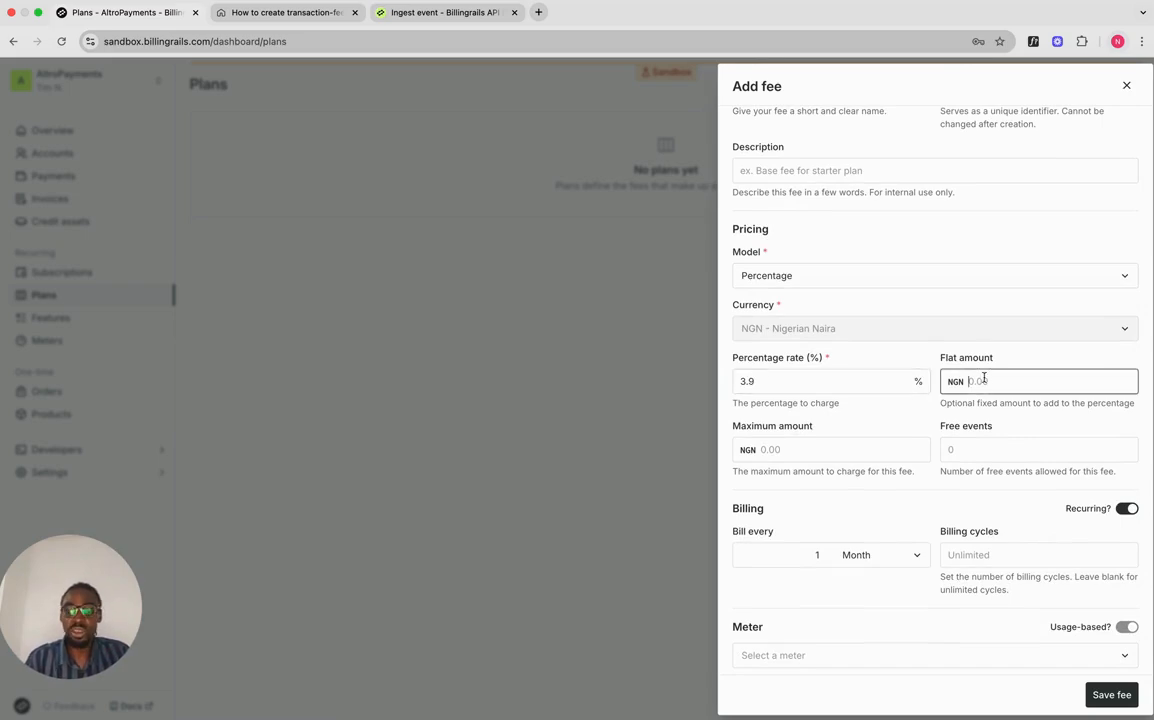
text(100)
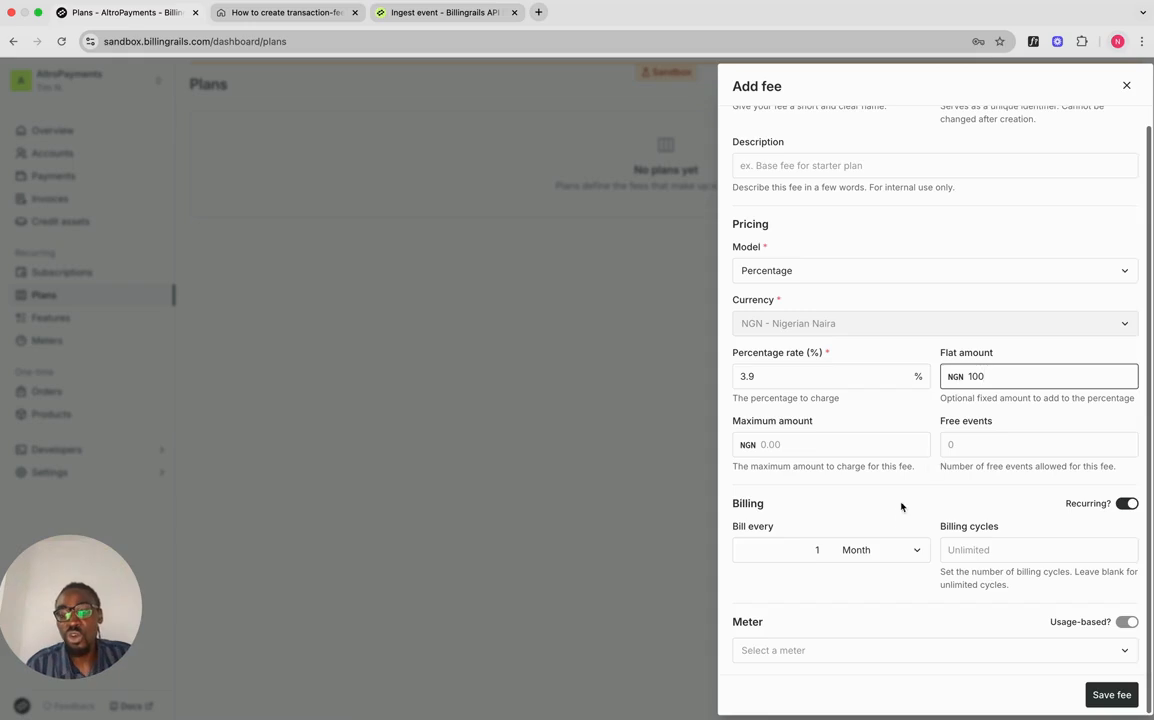
click(886, 554)
click(880, 456)
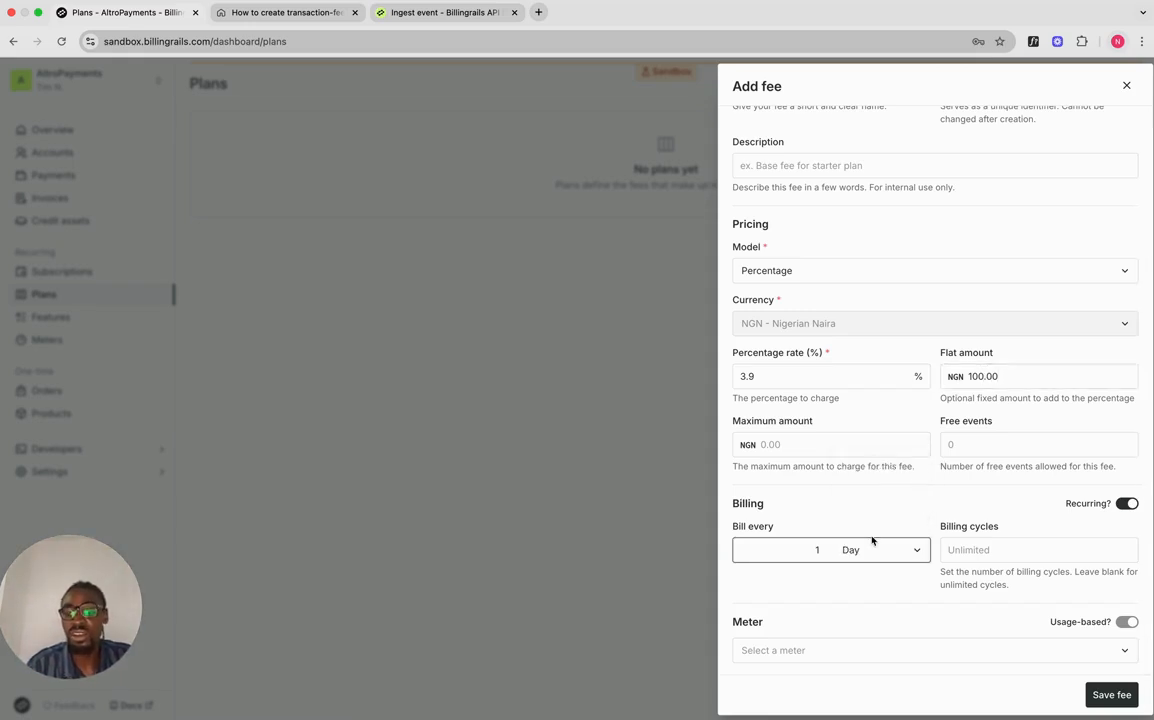
click(858, 648)
click(858, 619)
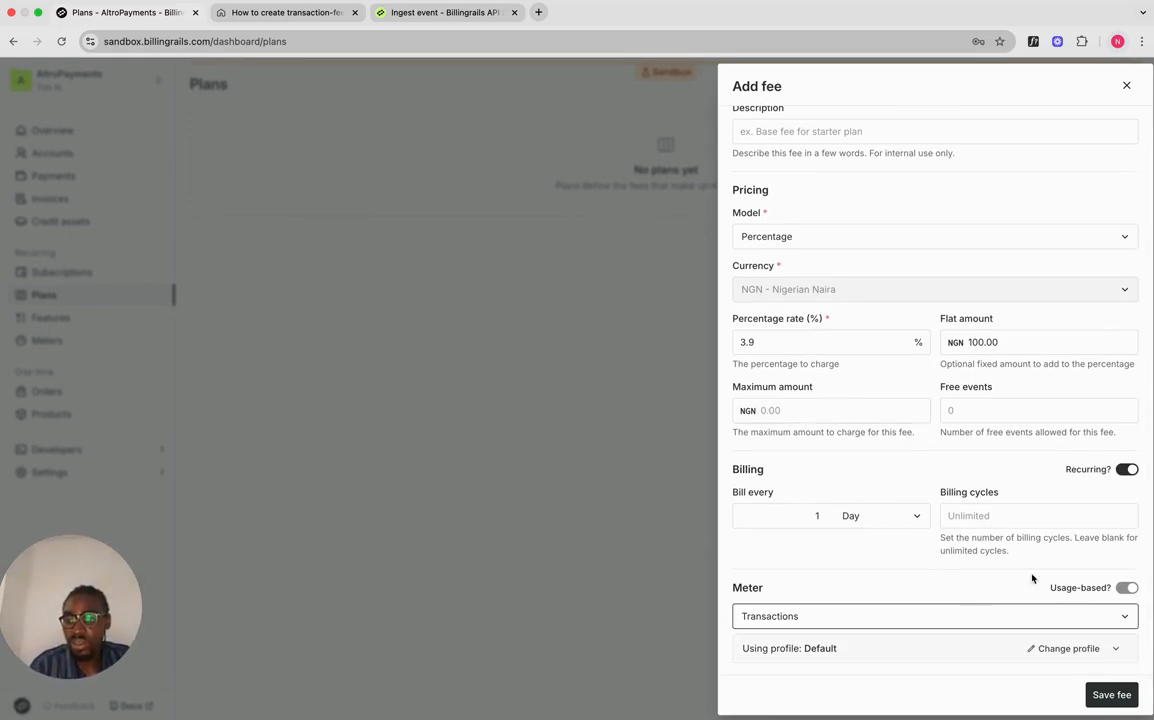
Step: Switch the International fee's meter profile to International transaction and save the fee
click(1104, 646)
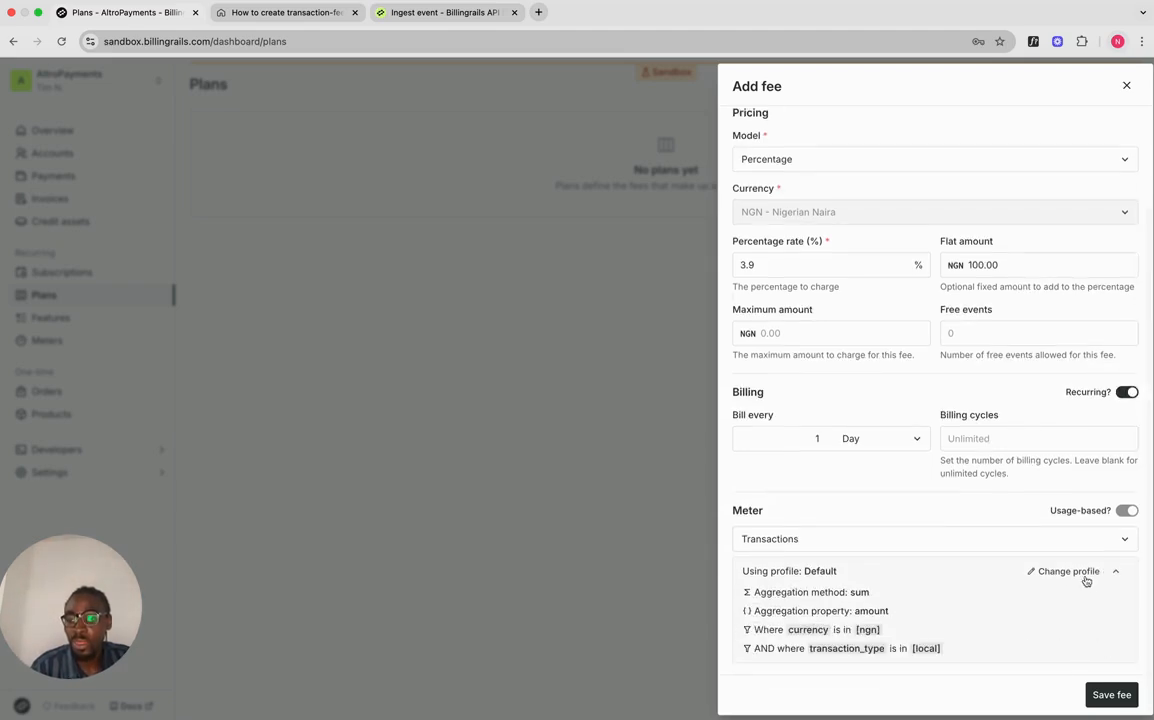
click(1104, 578)
click(1035, 540)
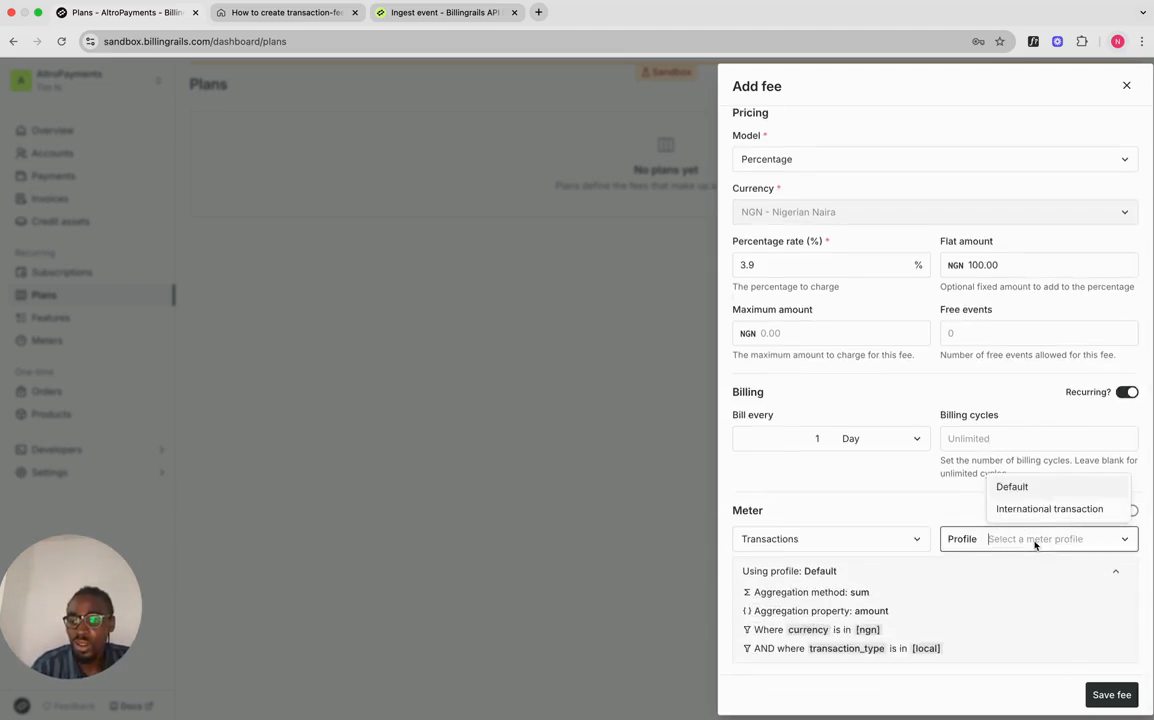
click(1030, 510)
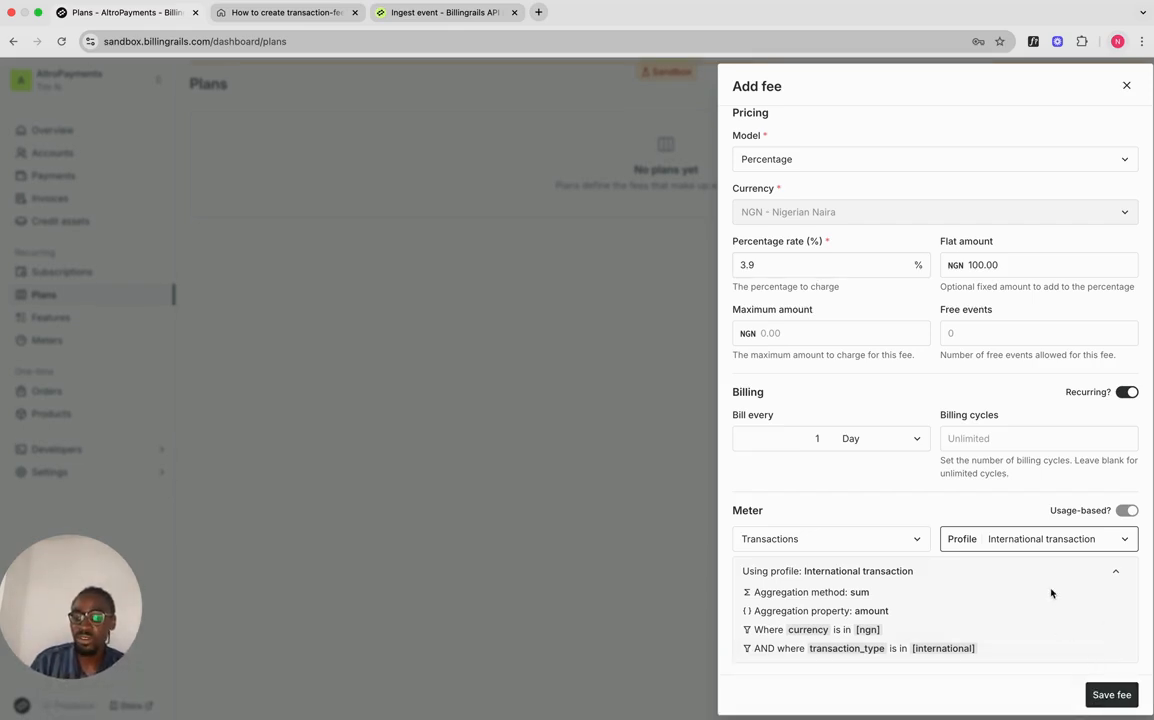
click(1104, 695)
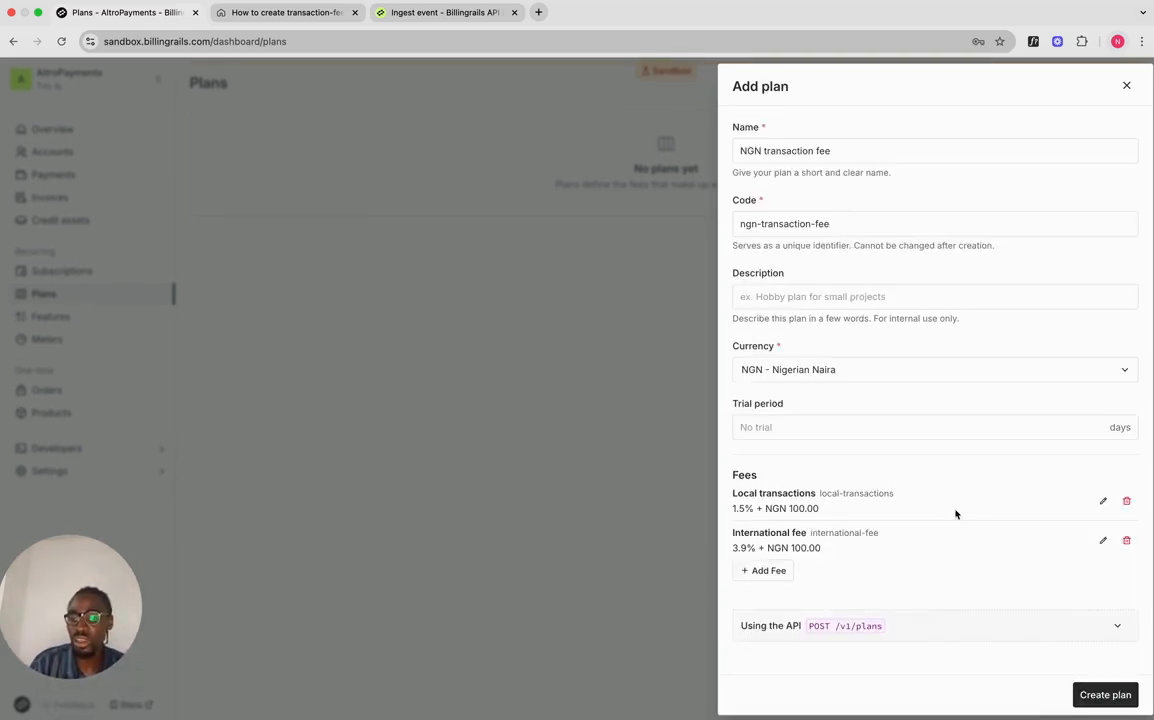
Step: Review the plan's 'Using the API' request, then create the NGN transaction fee plan
click(889, 634)
scroll(875, 489, down, 10)
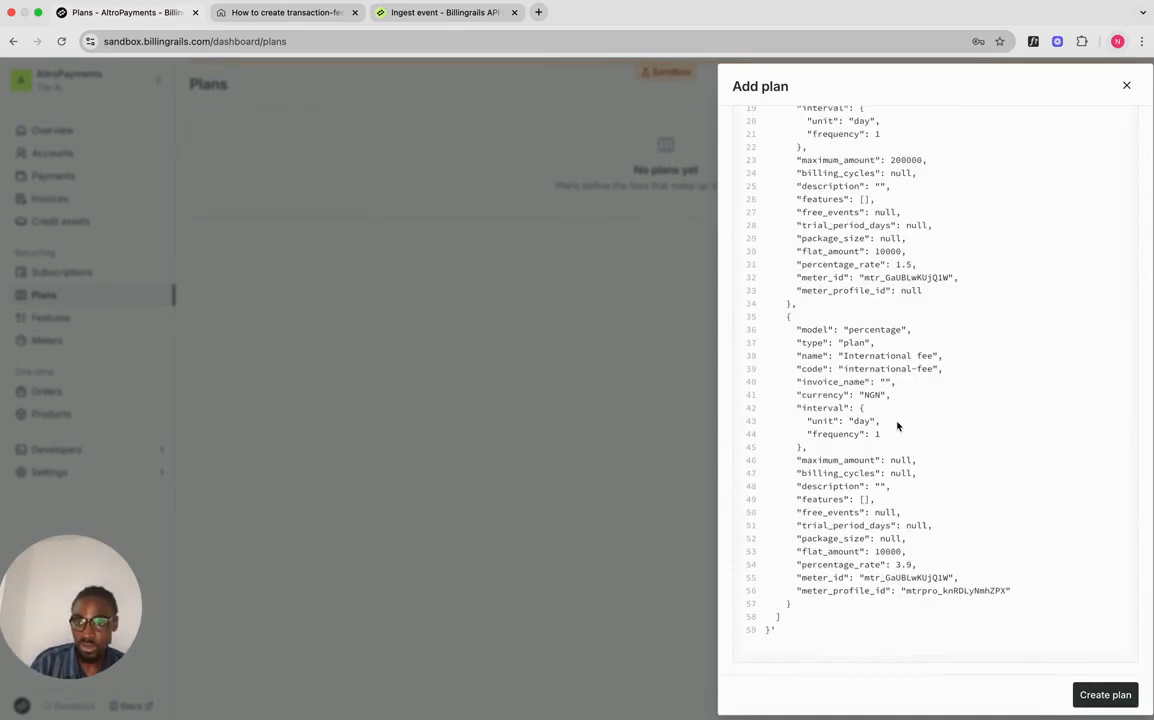
scroll(896, 425, up, 15)
click(1118, 456)
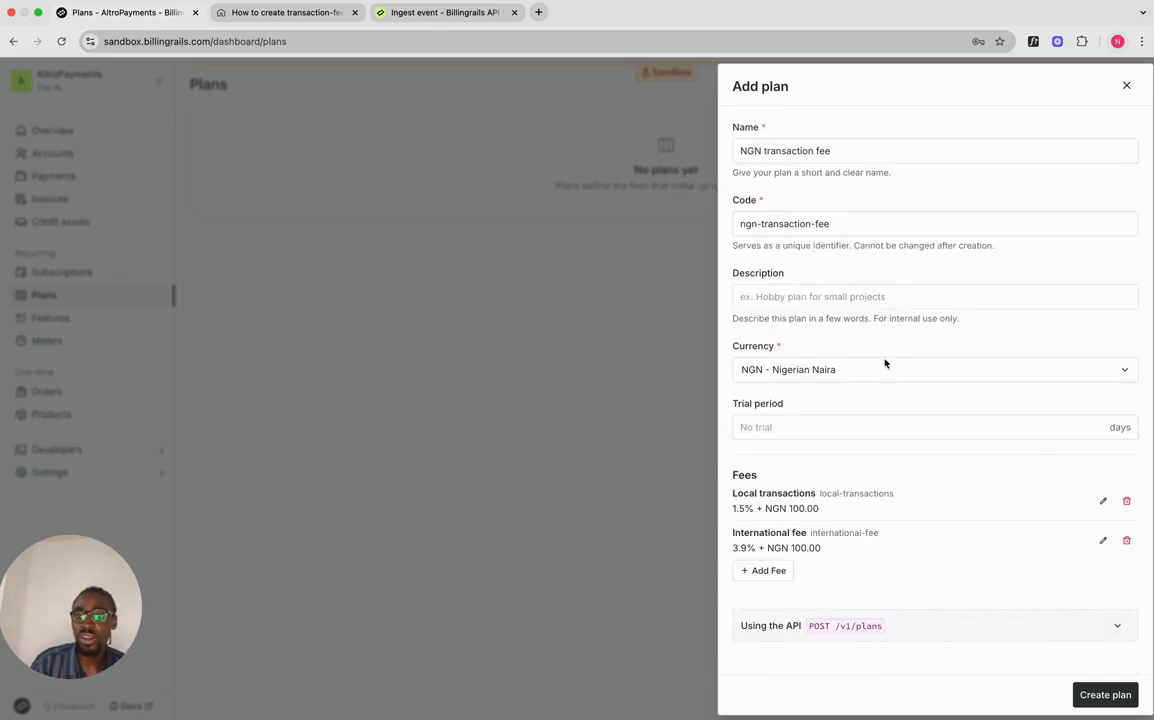
click(1100, 695)
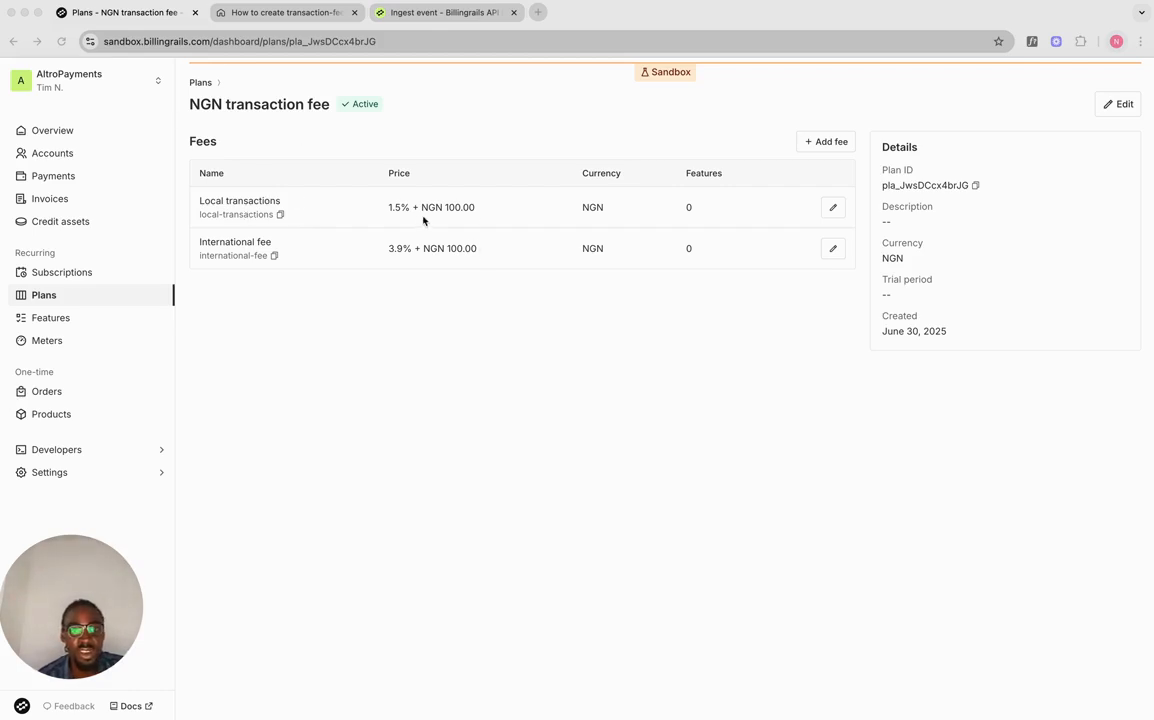
click(833, 207)
scroll(809, 435, down, 1)
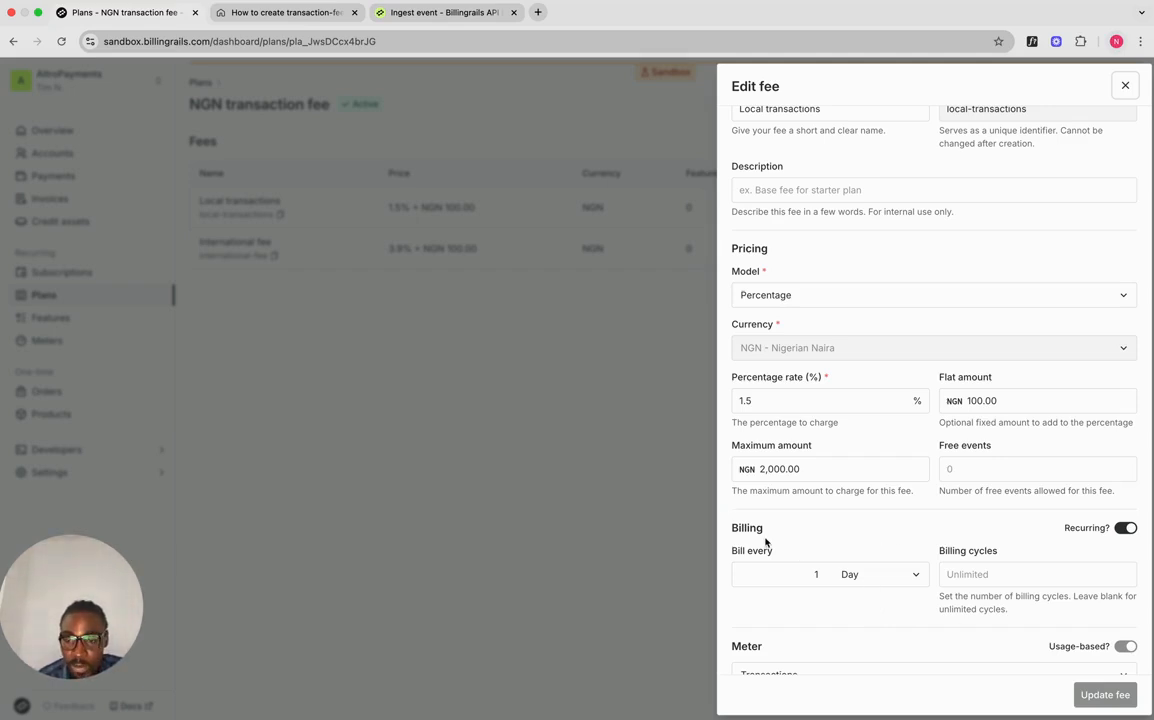
scroll(889, 528, down, 2)
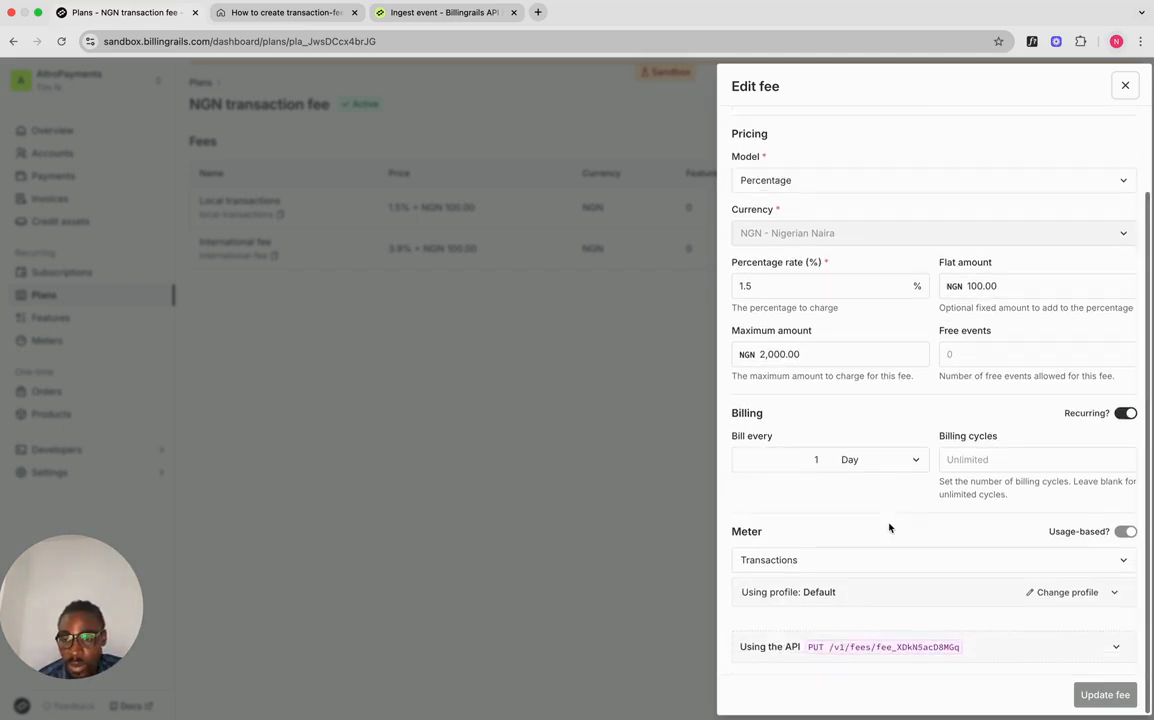
click(662, 533)
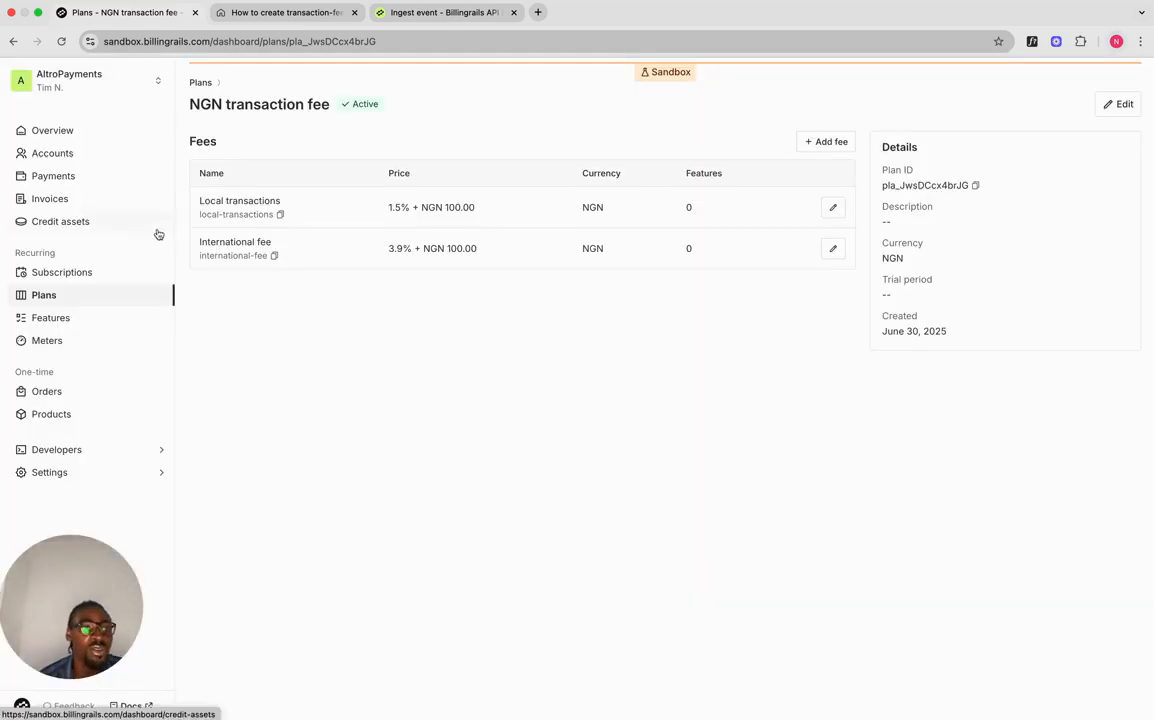
click(265, 15)
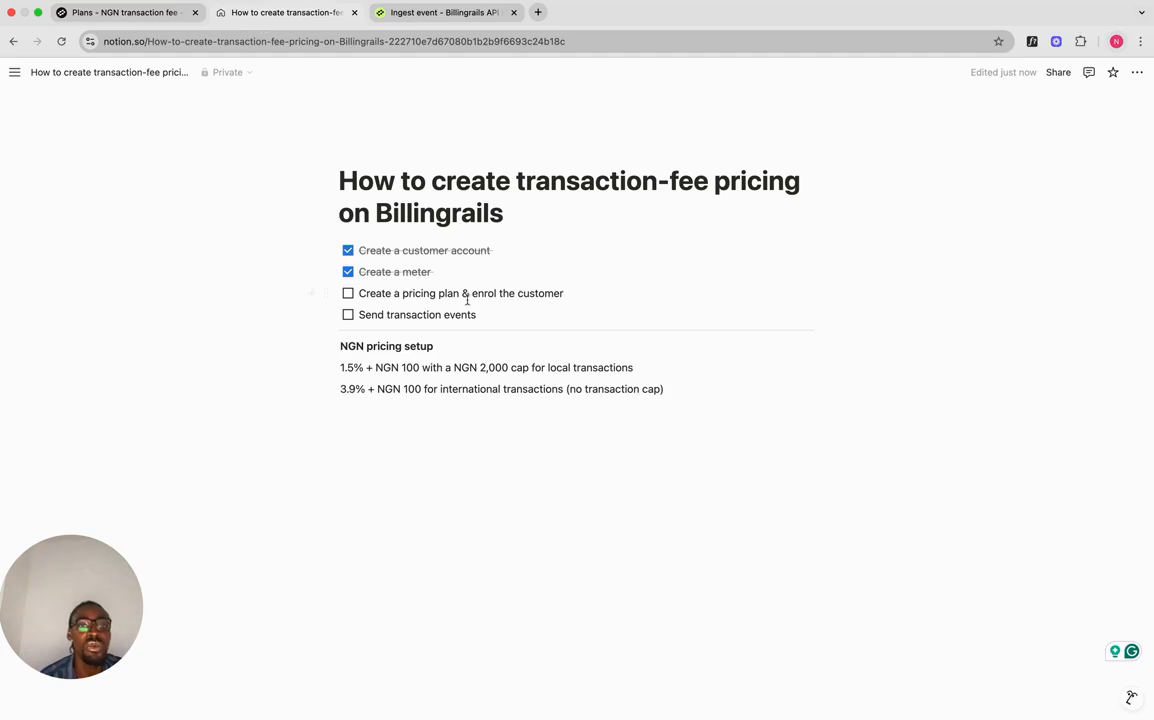
click(98, 12)
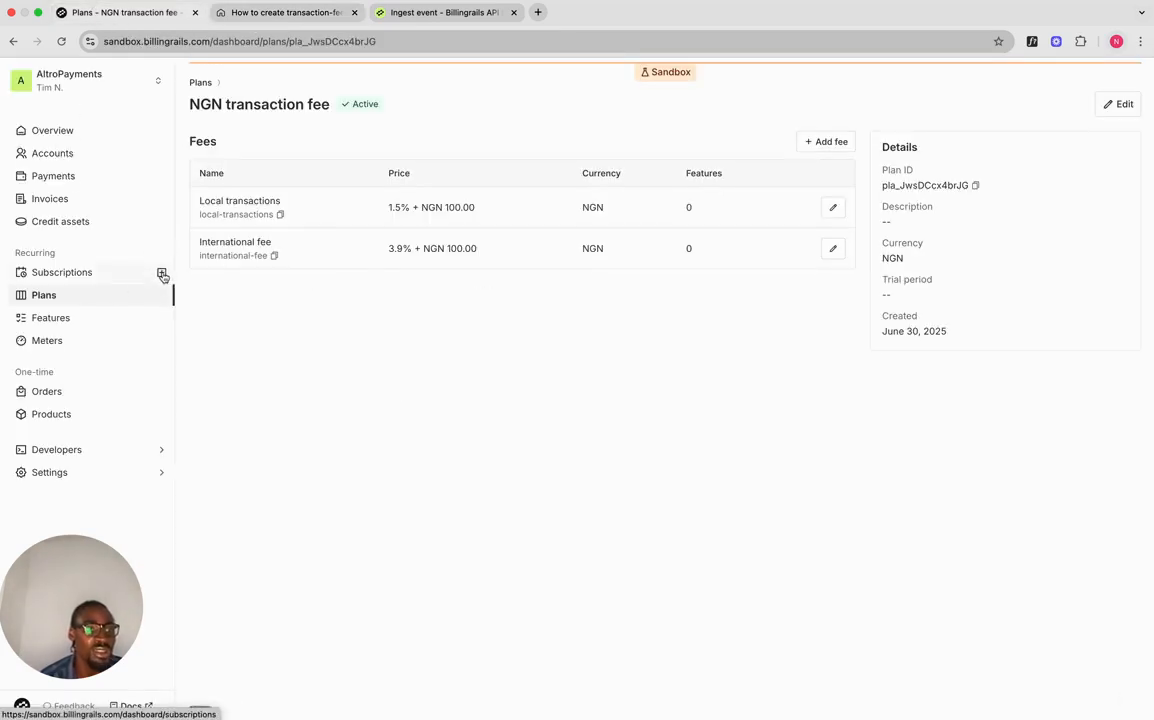
Step: Start a subscription for Merchant One in NGN on the NGN transaction fee plan
click(162, 274)
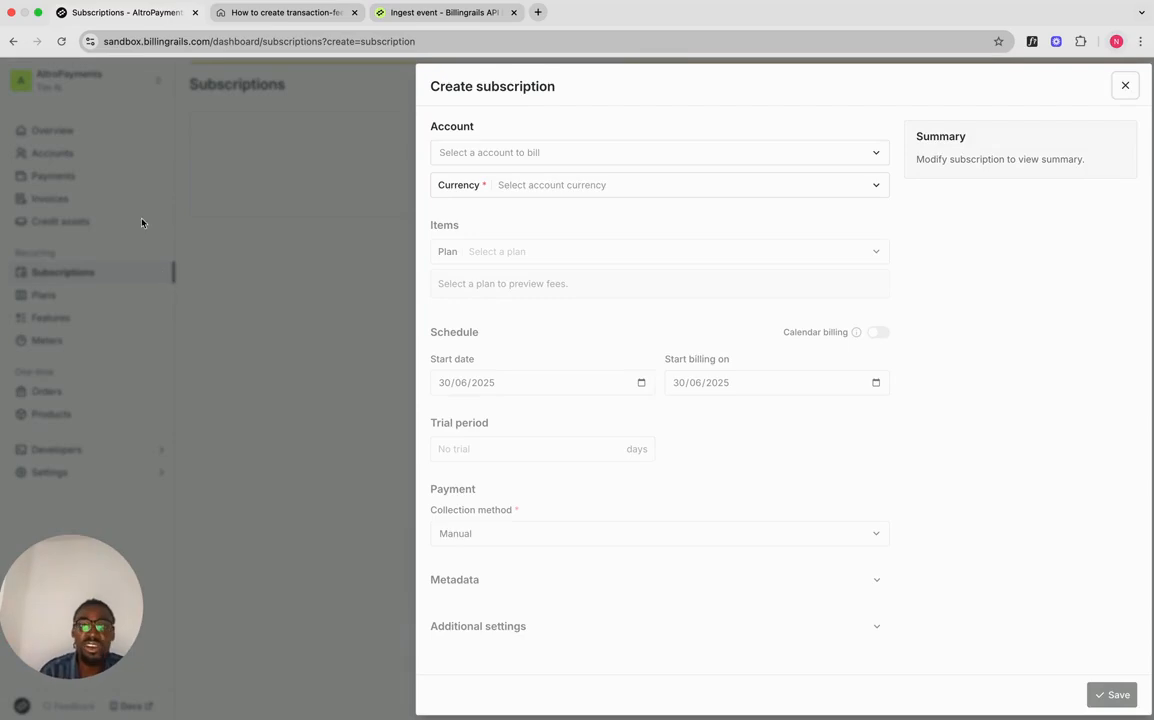
click(572, 152)
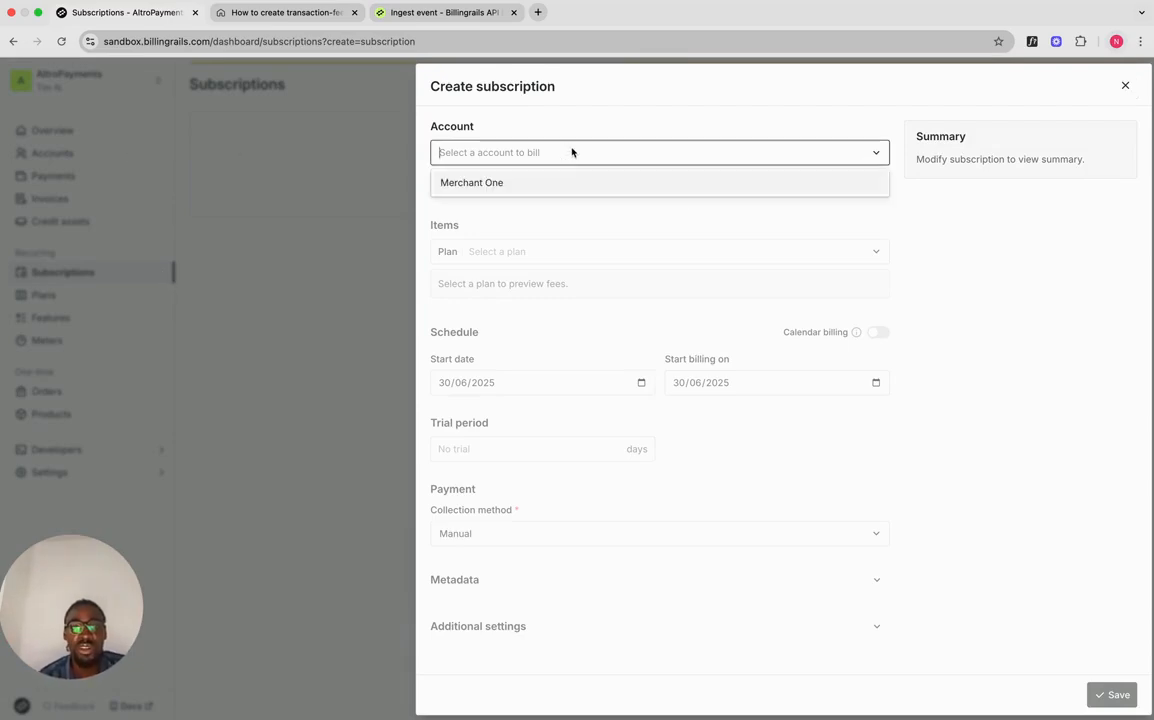
click(560, 182)
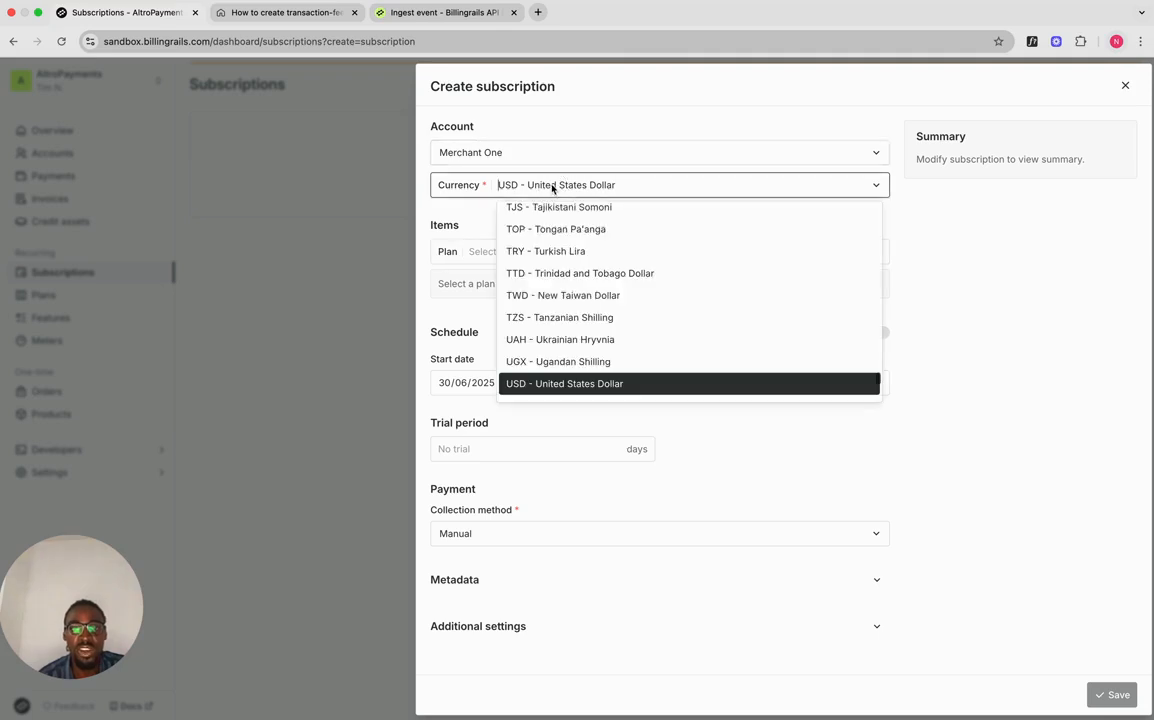
click(552, 188)
click(550, 187)
text(ngn)
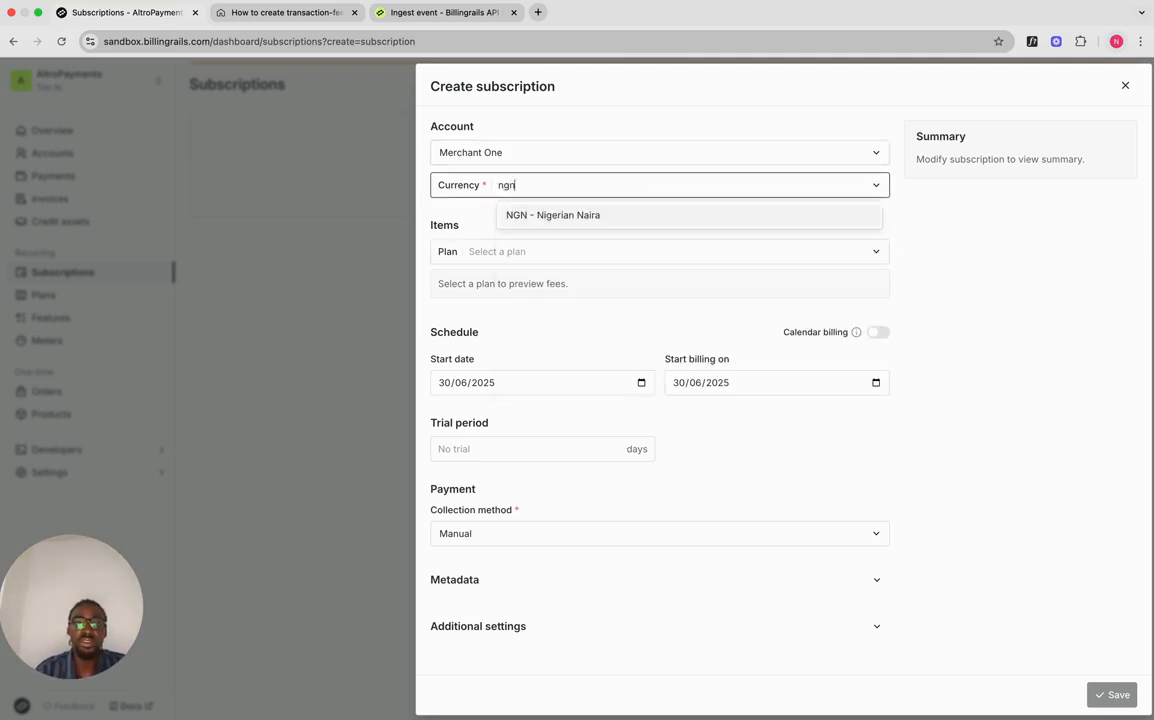
key(Return)
click(541, 256)
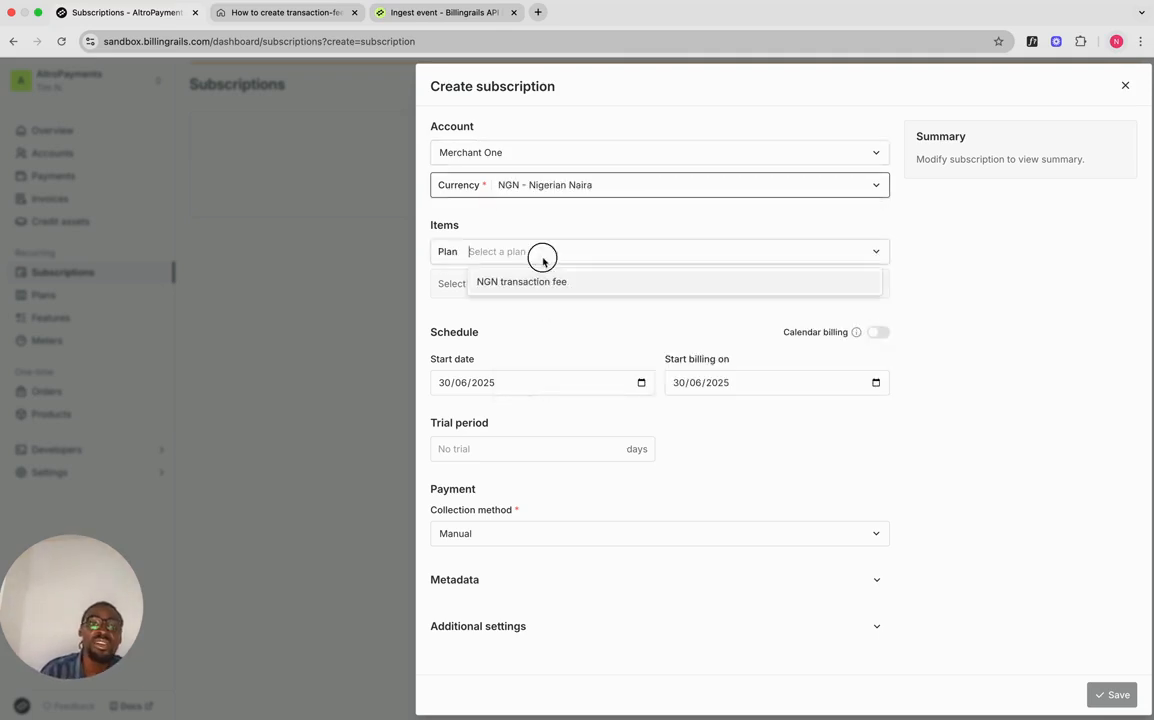
click(546, 279)
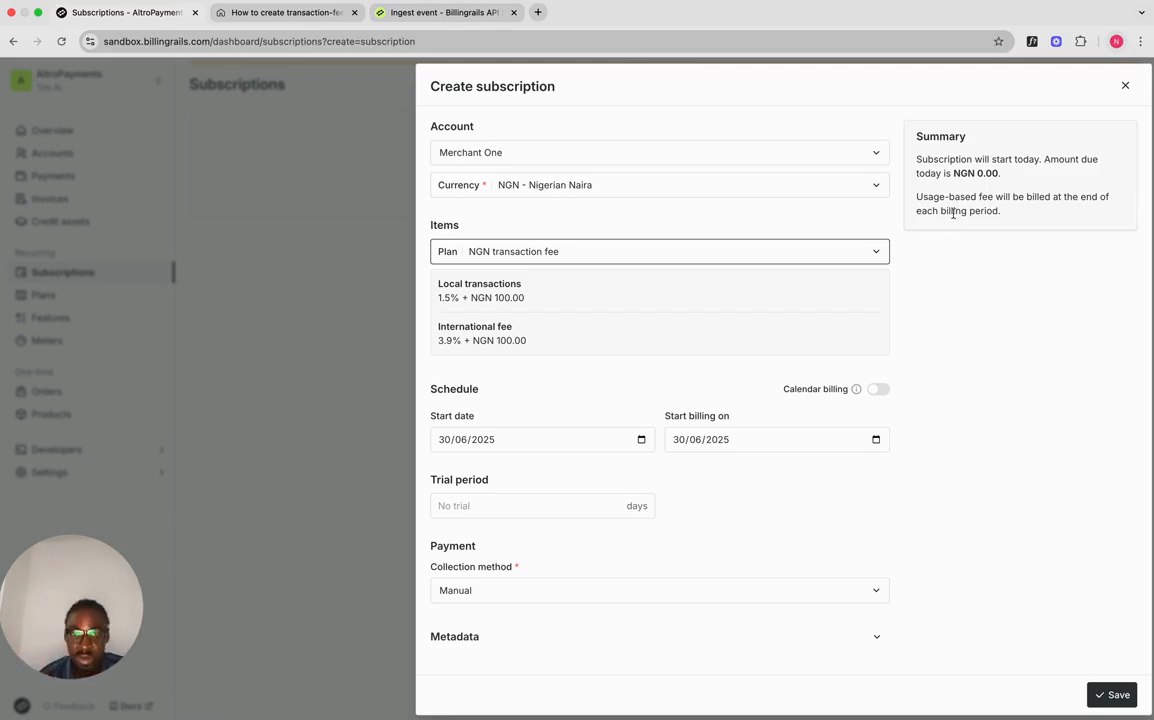
Step: Keep the collection method Manual and save the subscription
scroll(622, 291, down, 2)
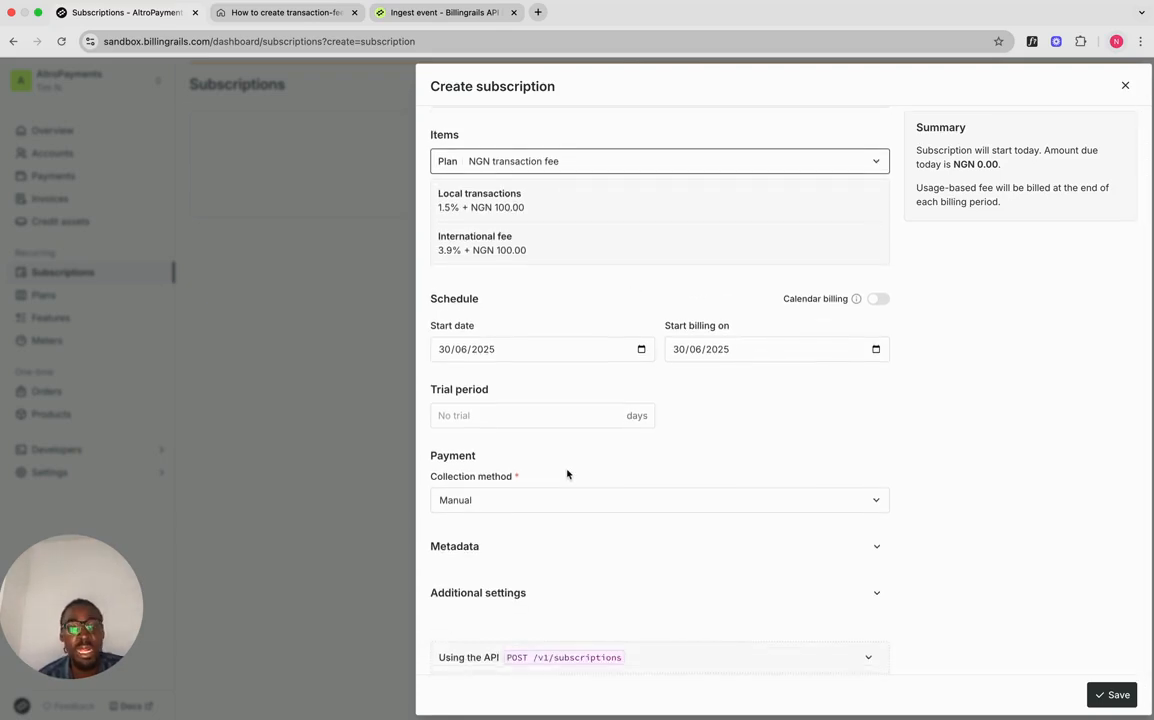
scroll(567, 473, down, 1)
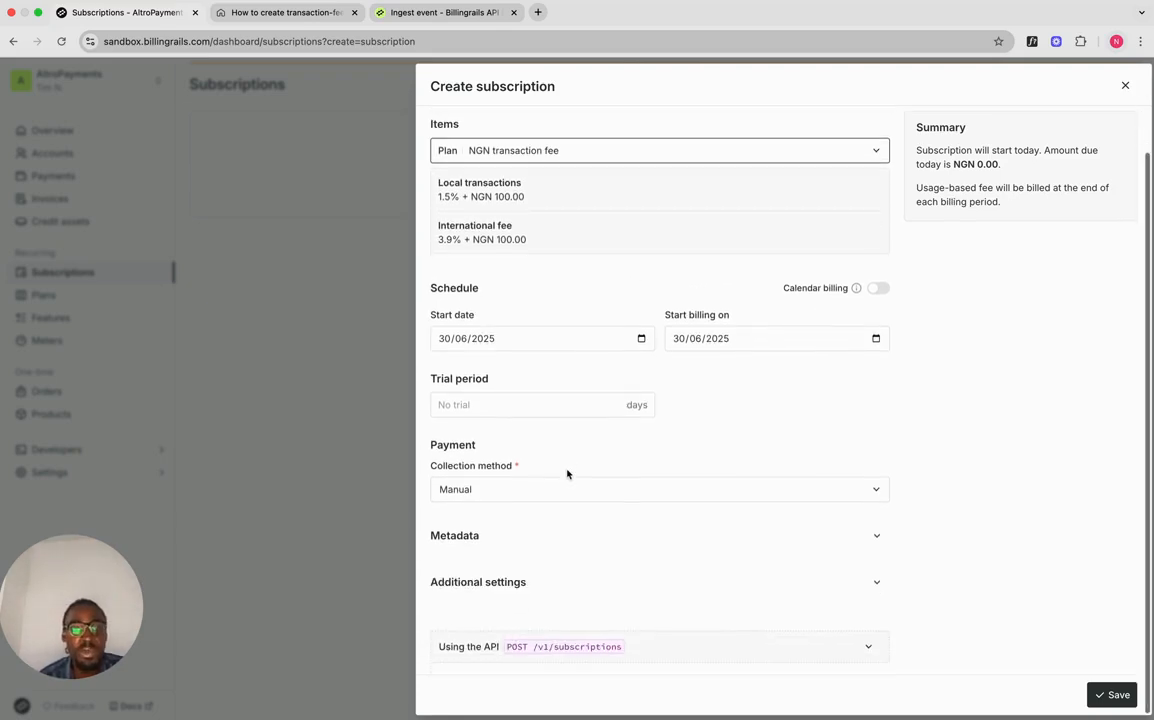
click(518, 489)
click(510, 494)
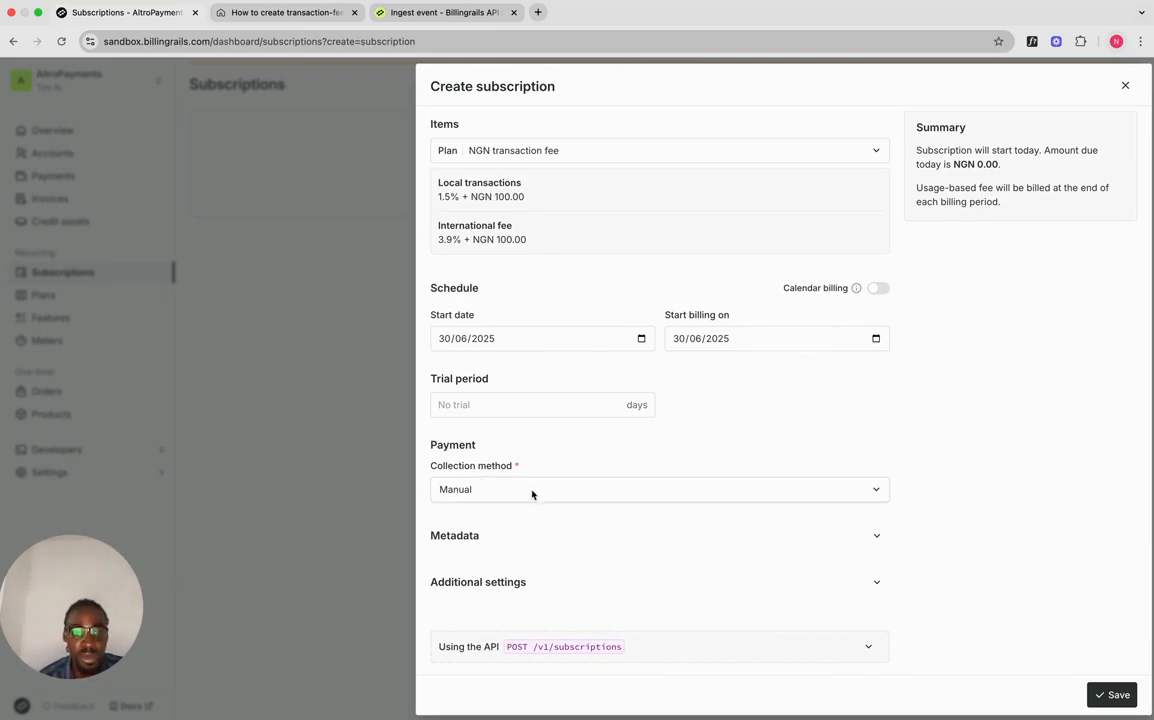
click(519, 499)
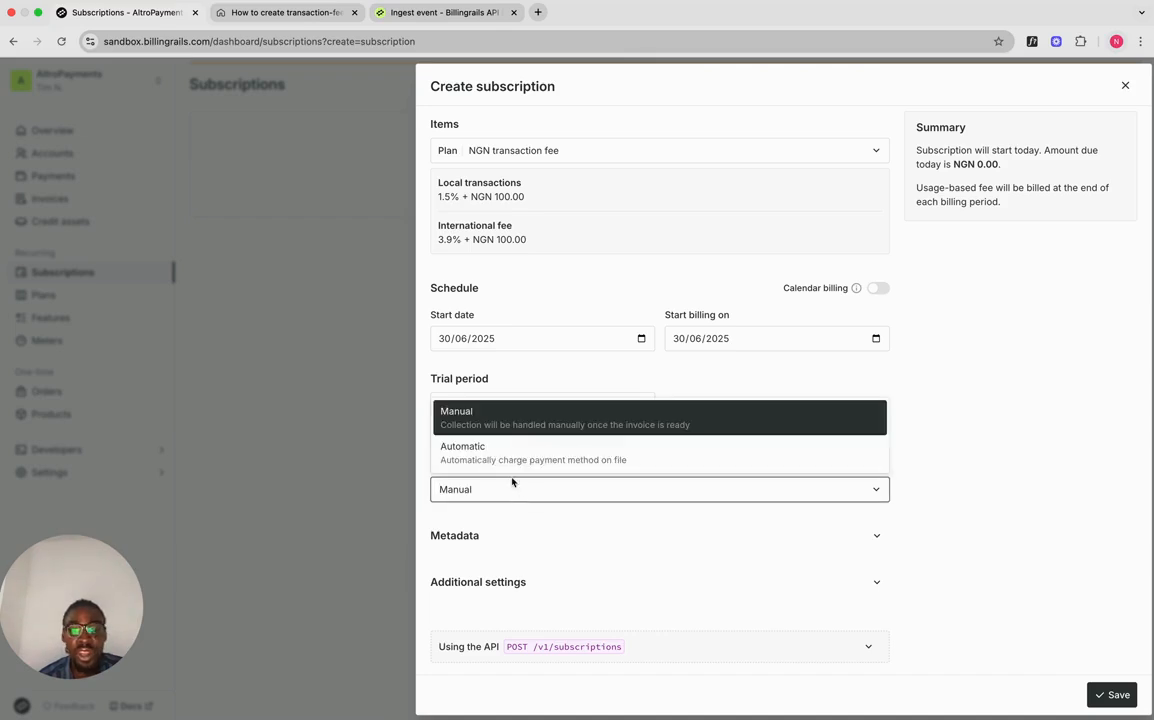
click(502, 453)
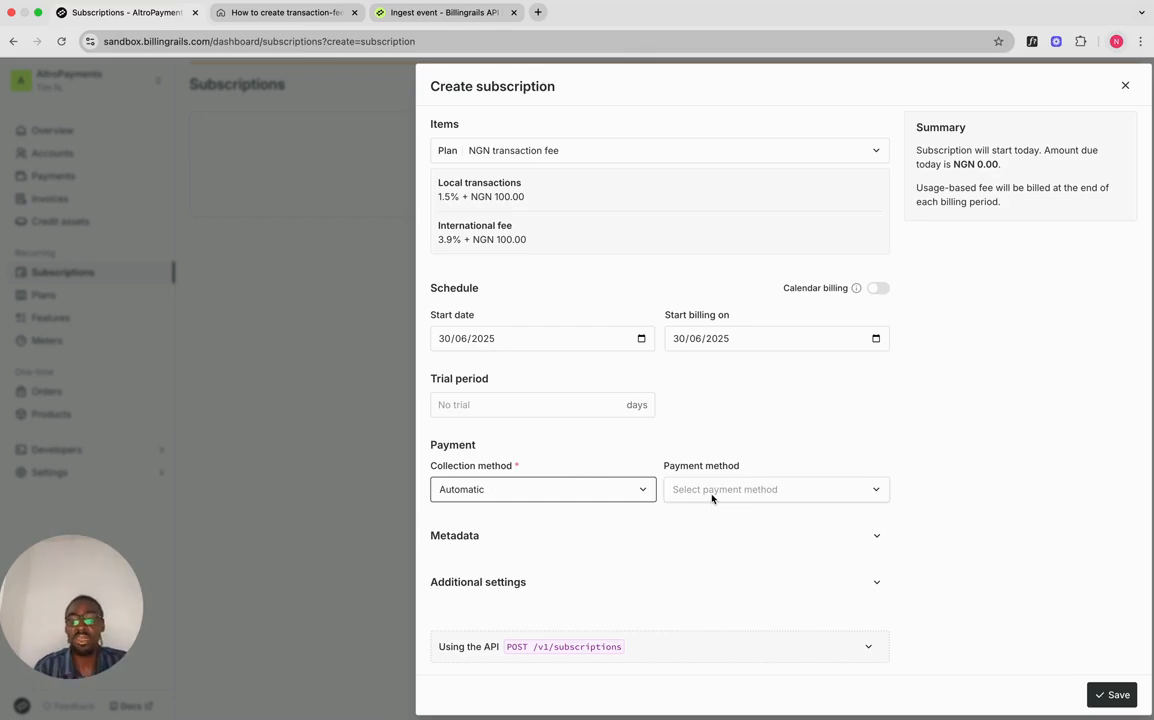
click(712, 490)
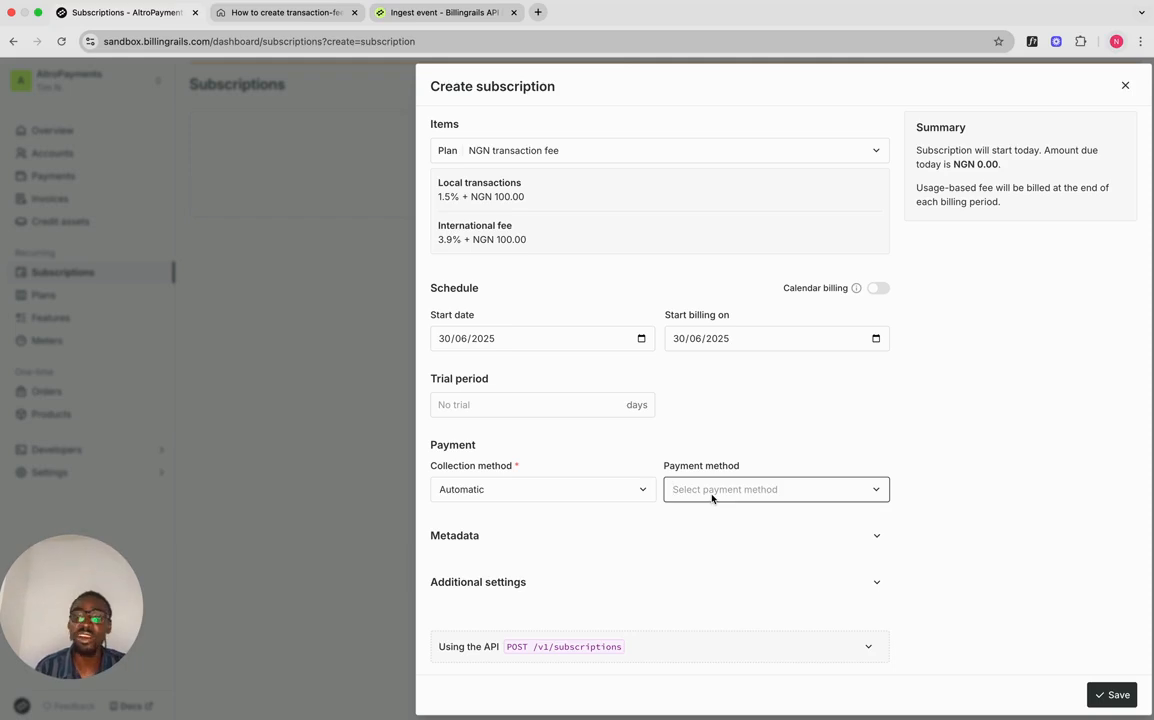
click(601, 489)
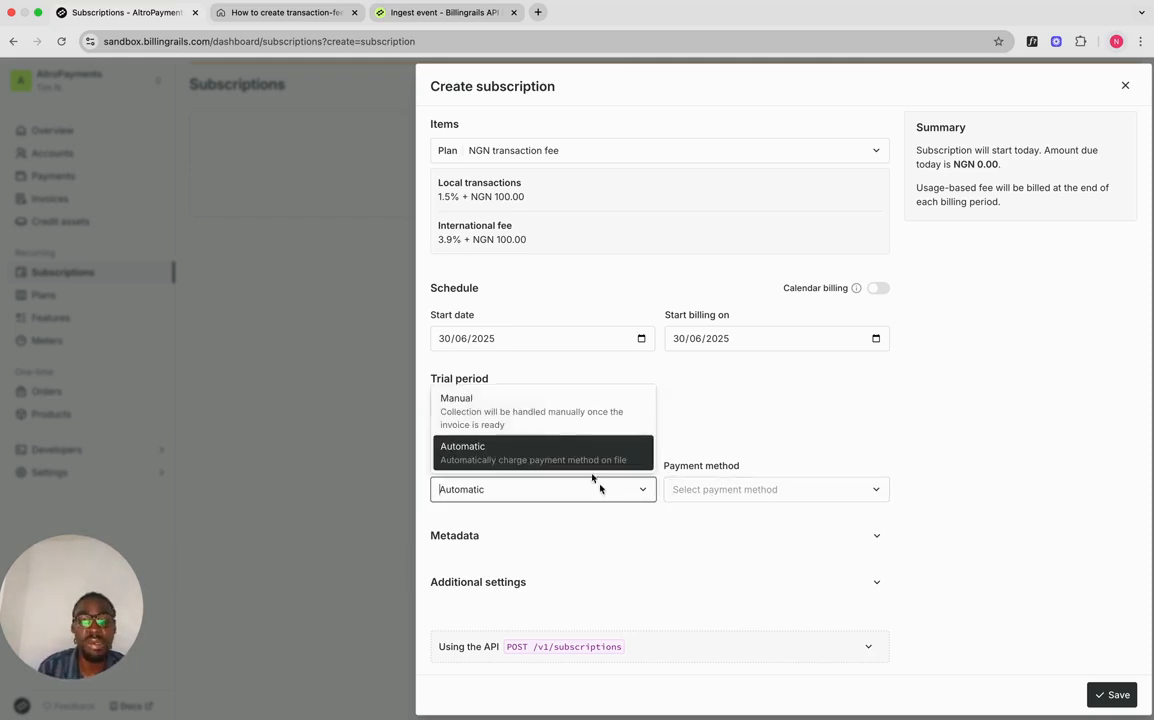
click(543, 411)
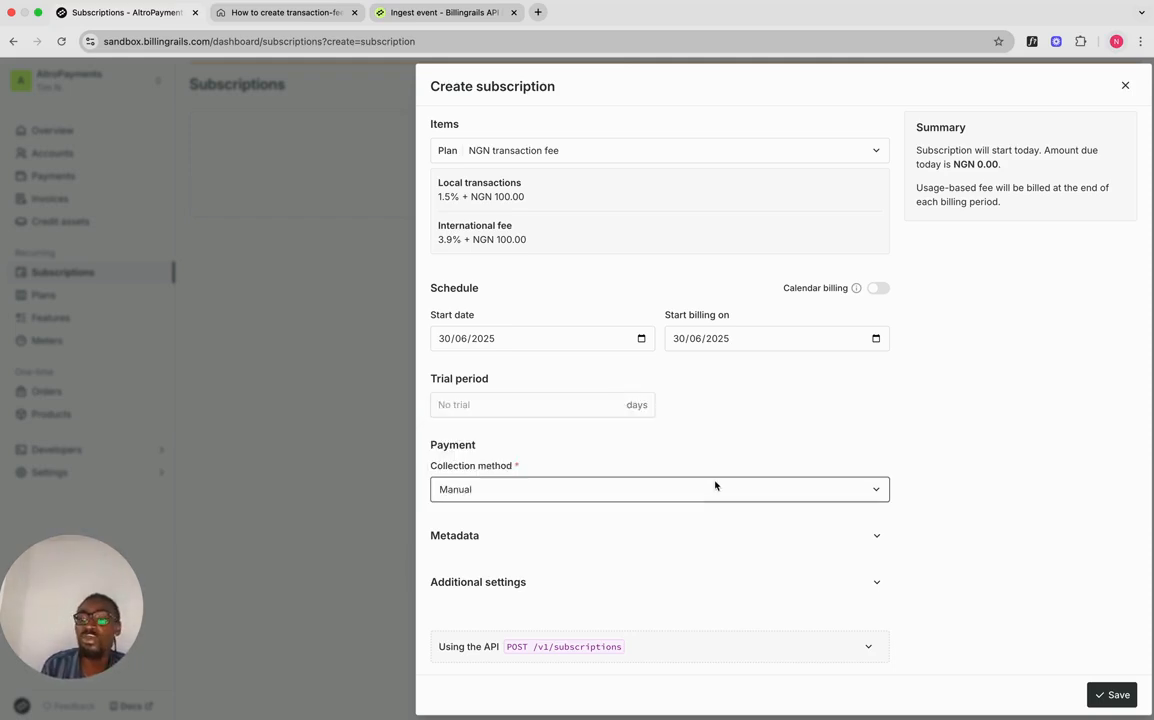
click(1108, 694)
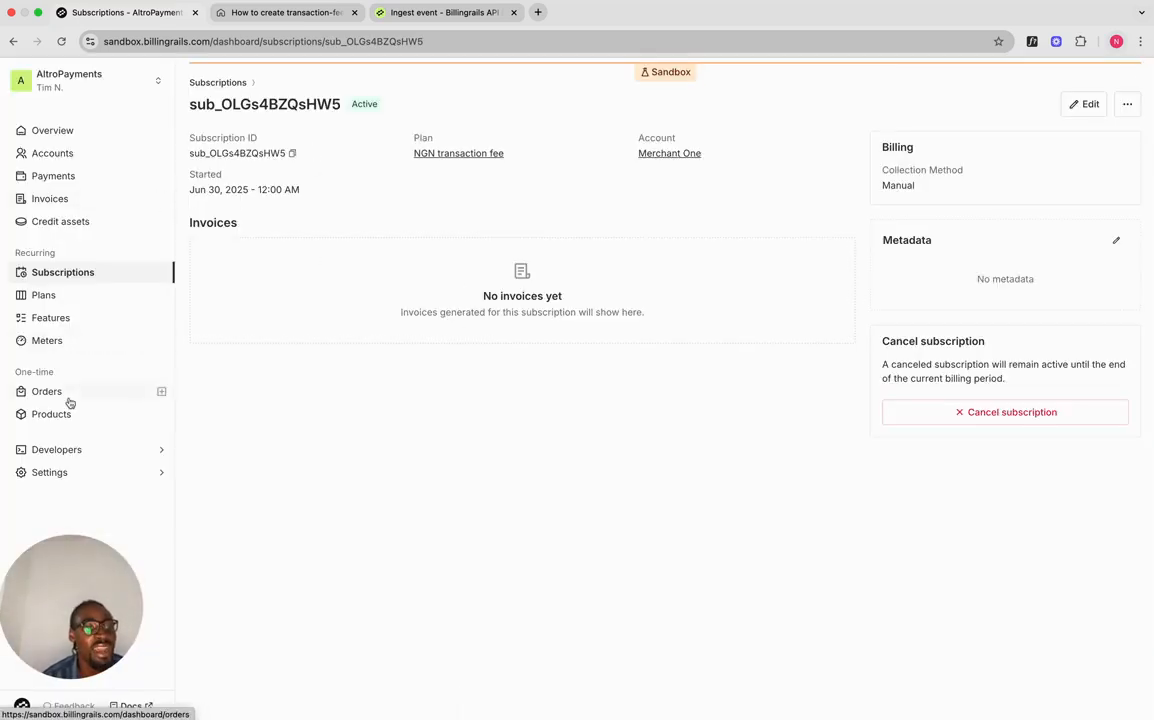
Step: Tick 'Create a pricing plan & enrol the customer' in the Notion guide's checklist
click(71, 344)
click(279, 19)
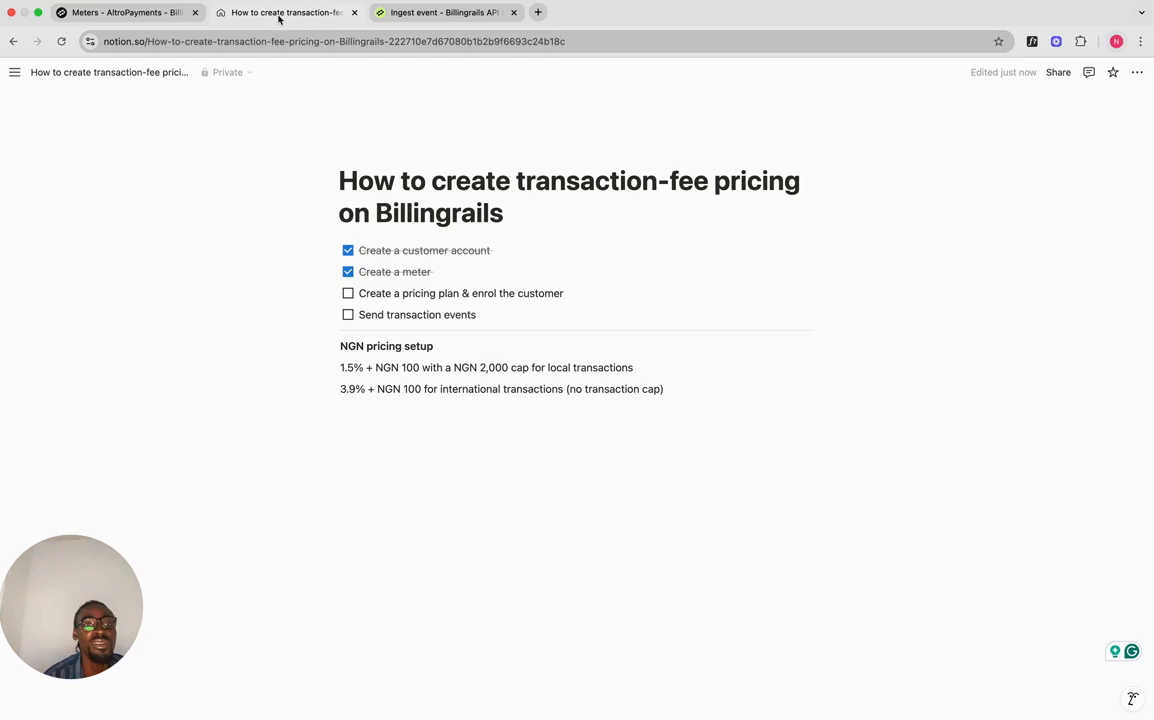
click(348, 293)
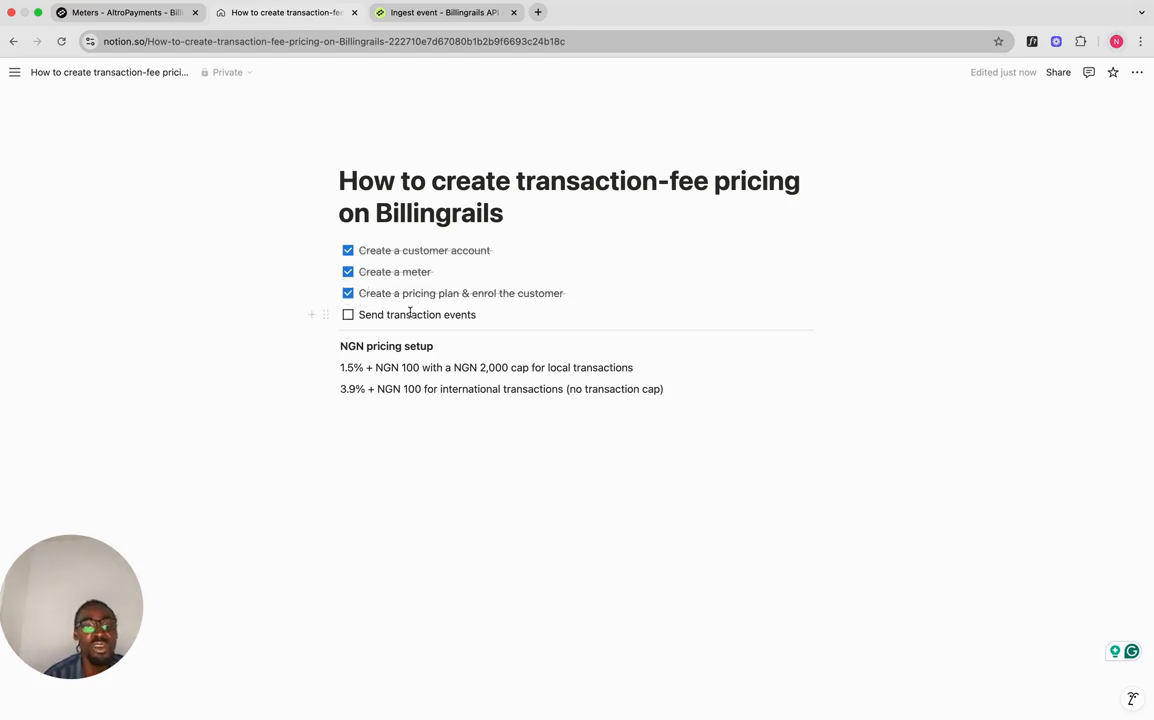
Step: Bring up the Billingrails Ingest event API playground
click(141, 22)
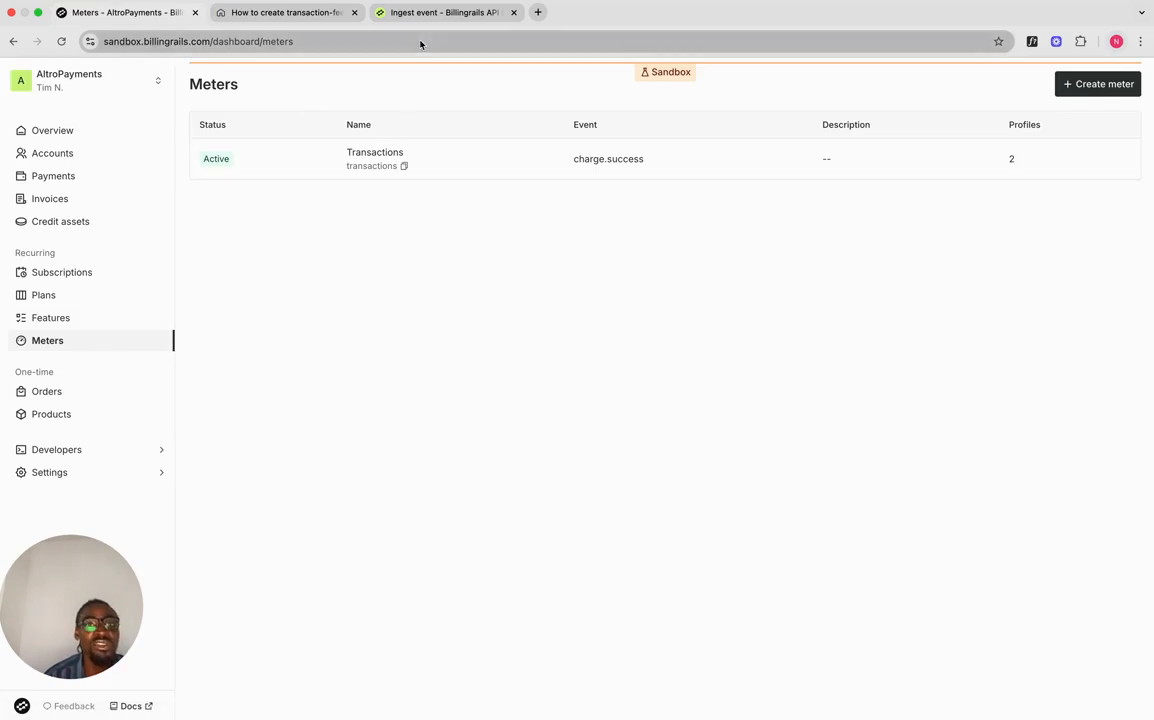
click(295, 21)
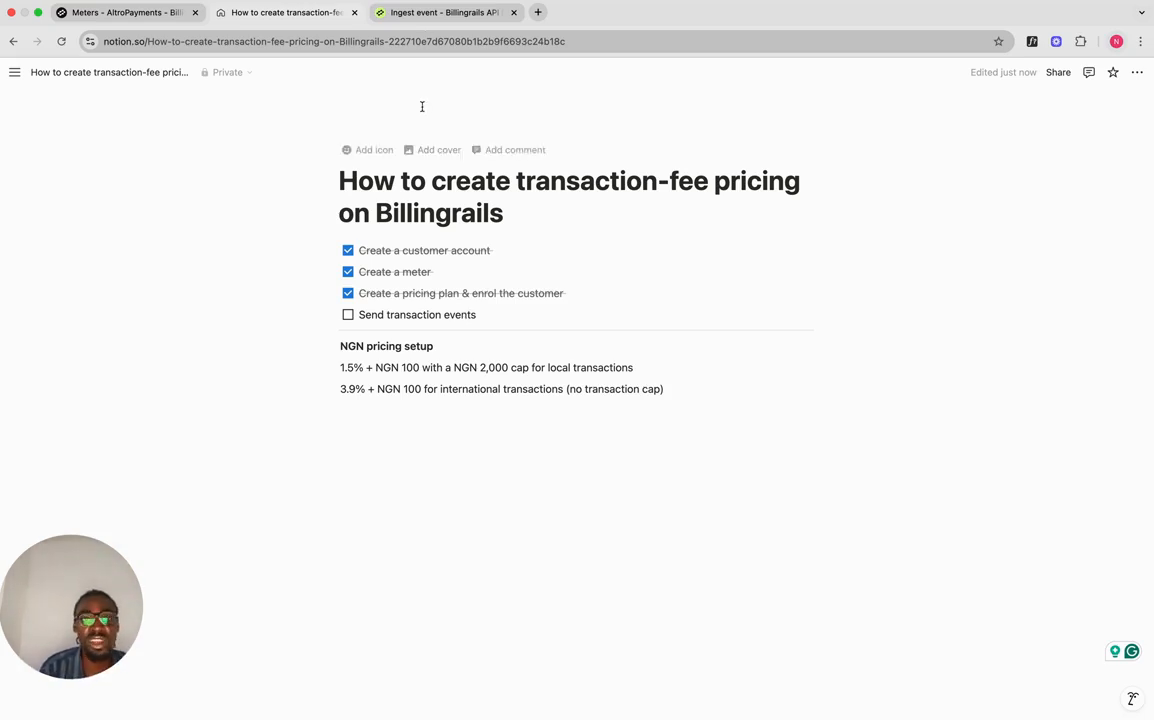
click(420, 12)
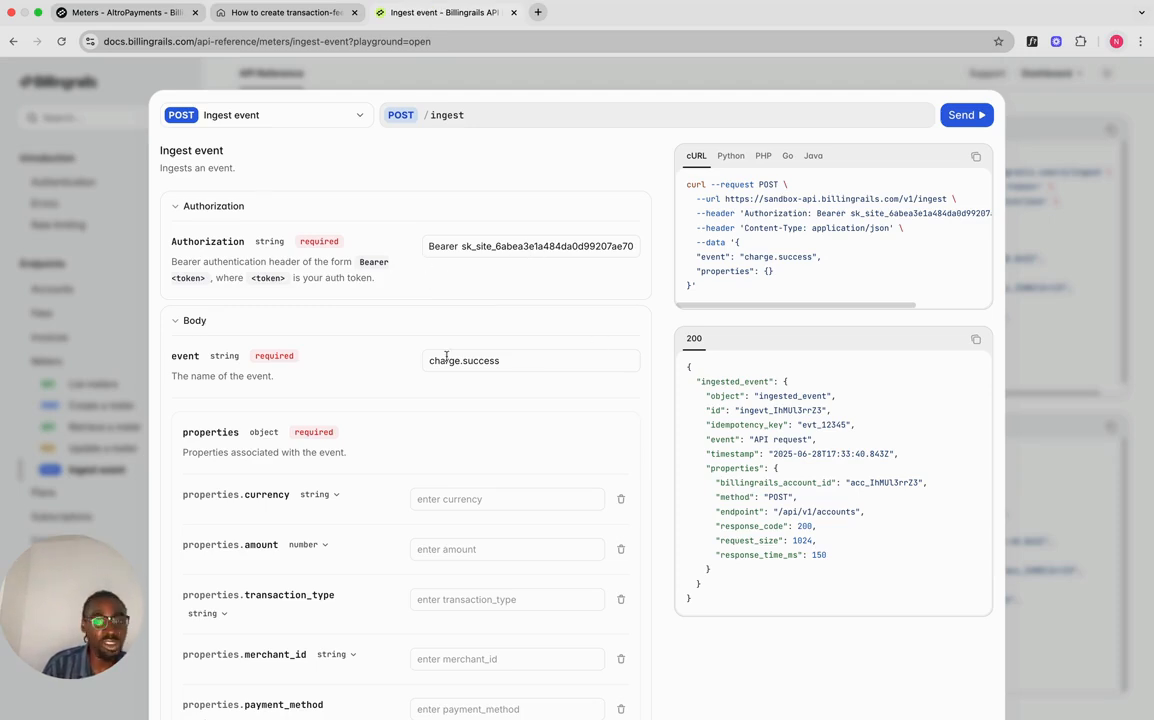
Step: Fill the event's currency ngn, amount 5000 and transaction_type local
scroll(440, 348, down, 2)
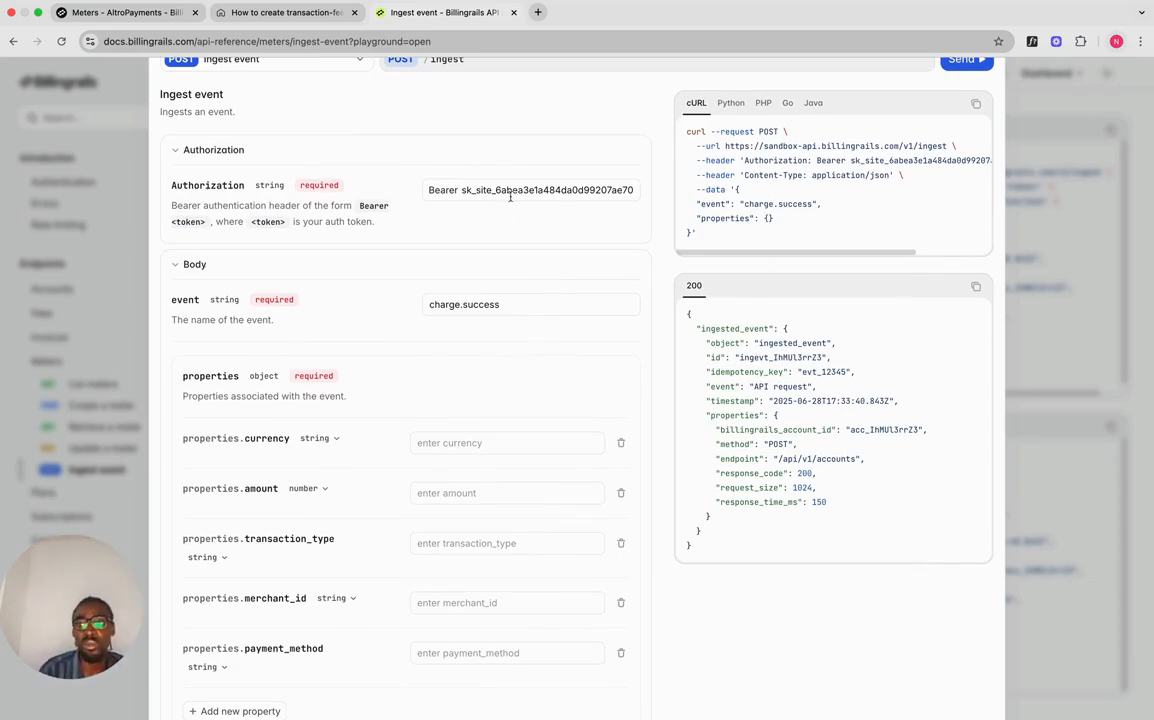
scroll(519, 286, down, 1)
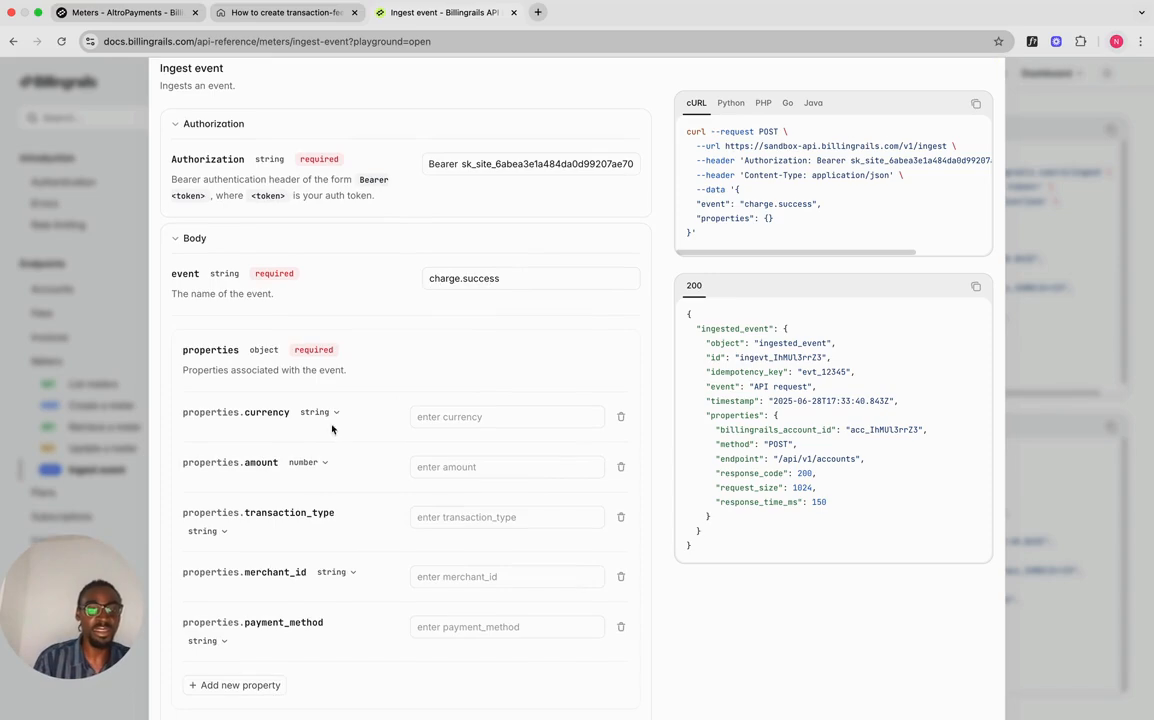
click(482, 417)
text(ngn)
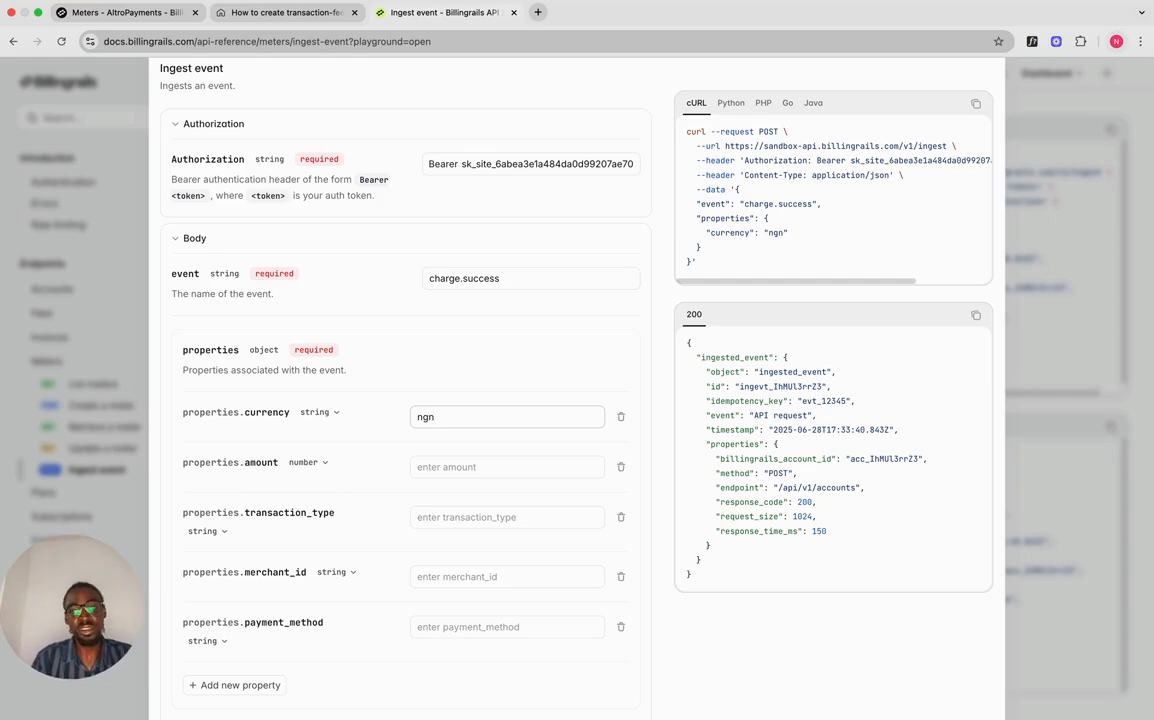
click(489, 468)
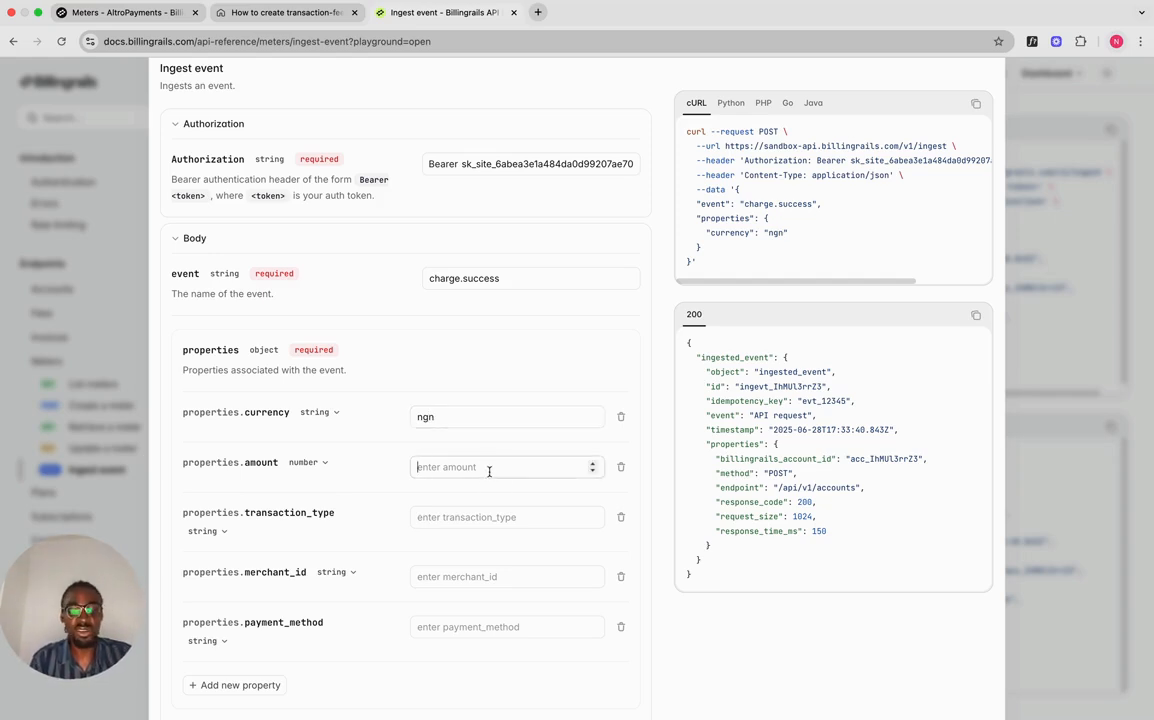
text(5000)
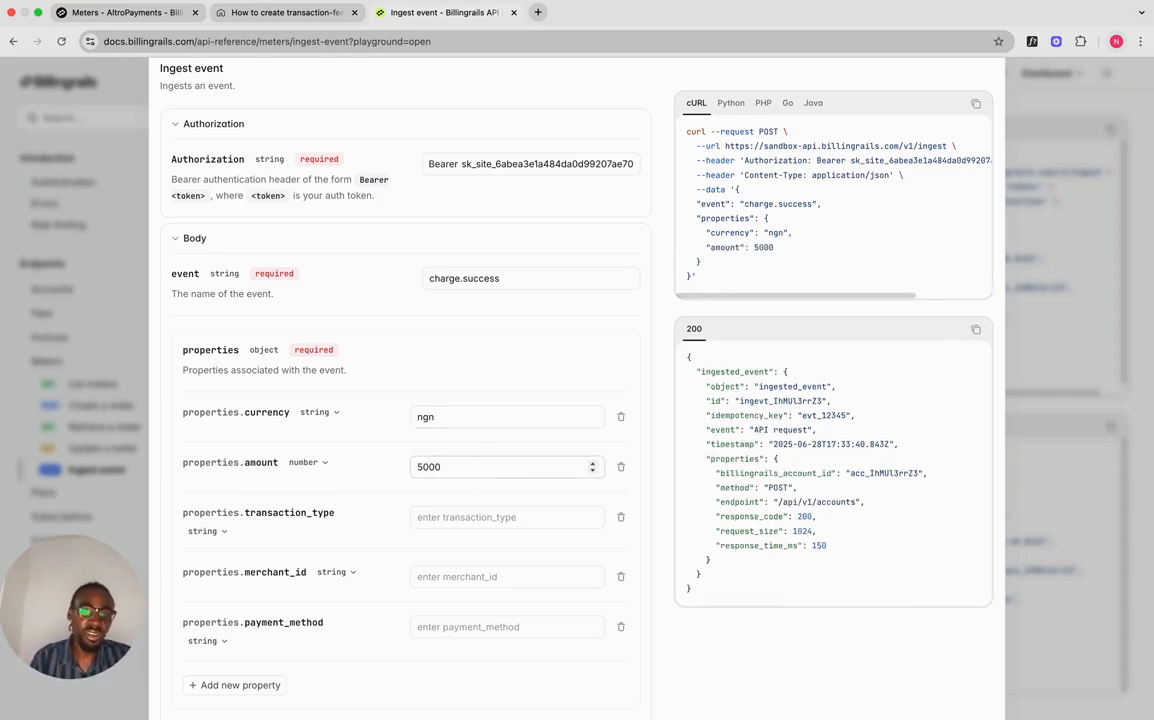
click(463, 516)
text(loc)
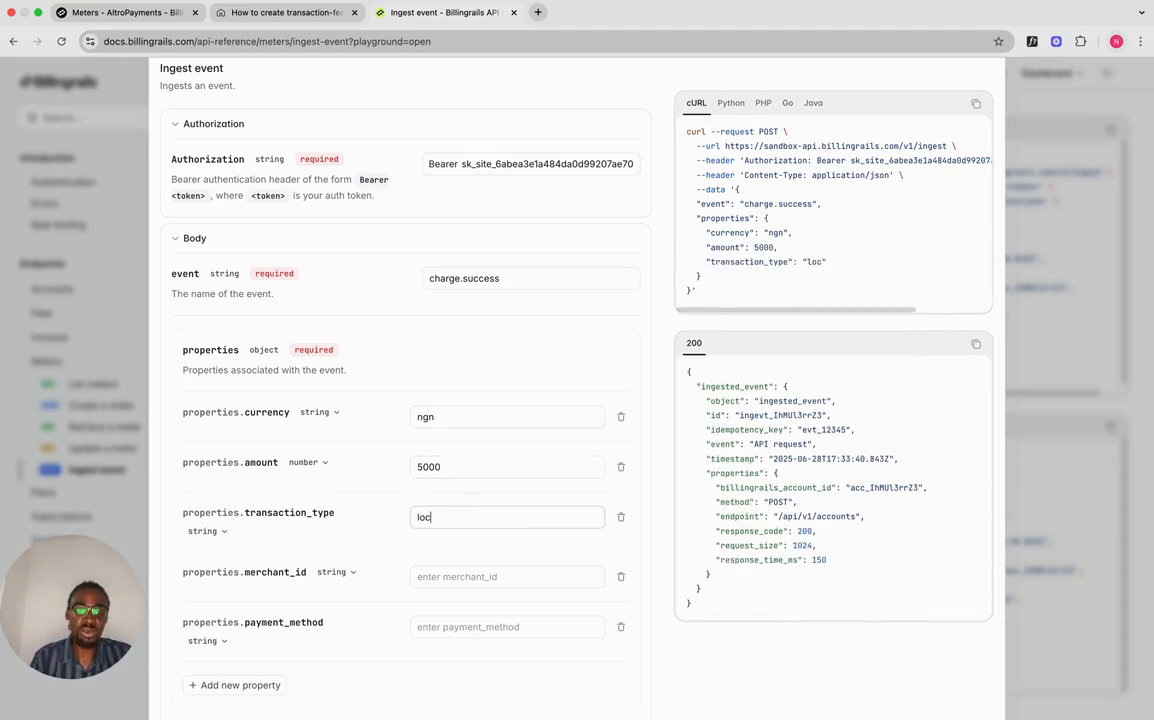
text(lal)
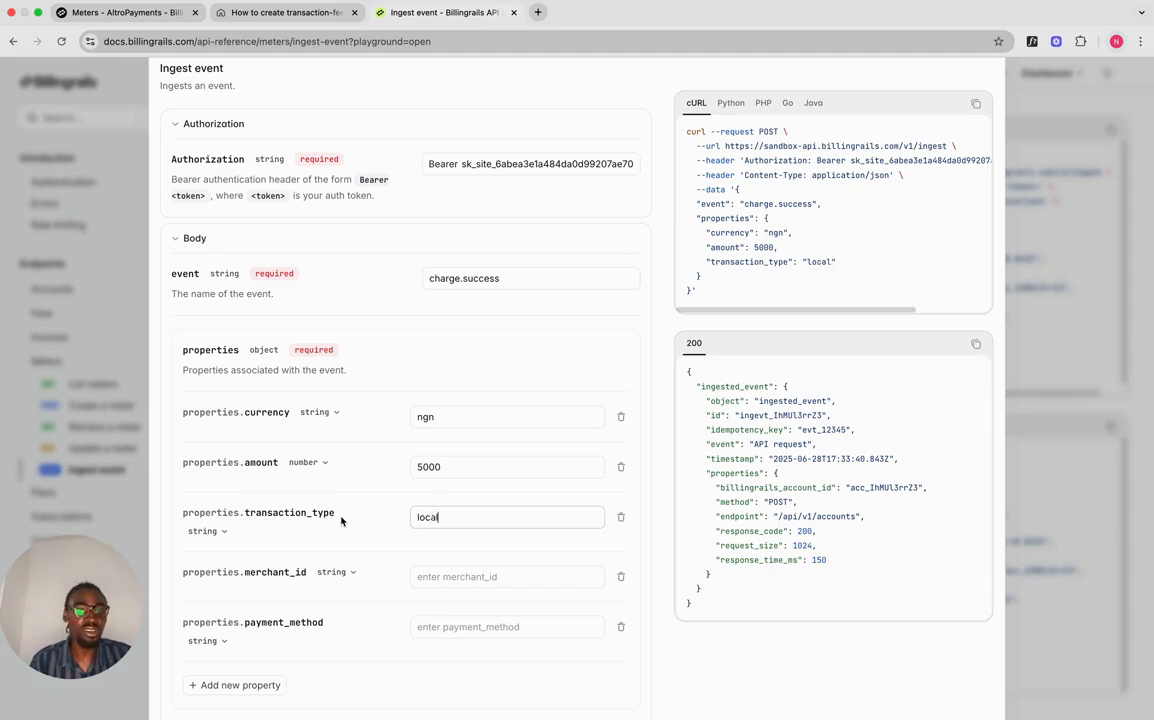
Step: Set merchant_id to merchant_1 after checking Merchant One's external ID
click(465, 577)
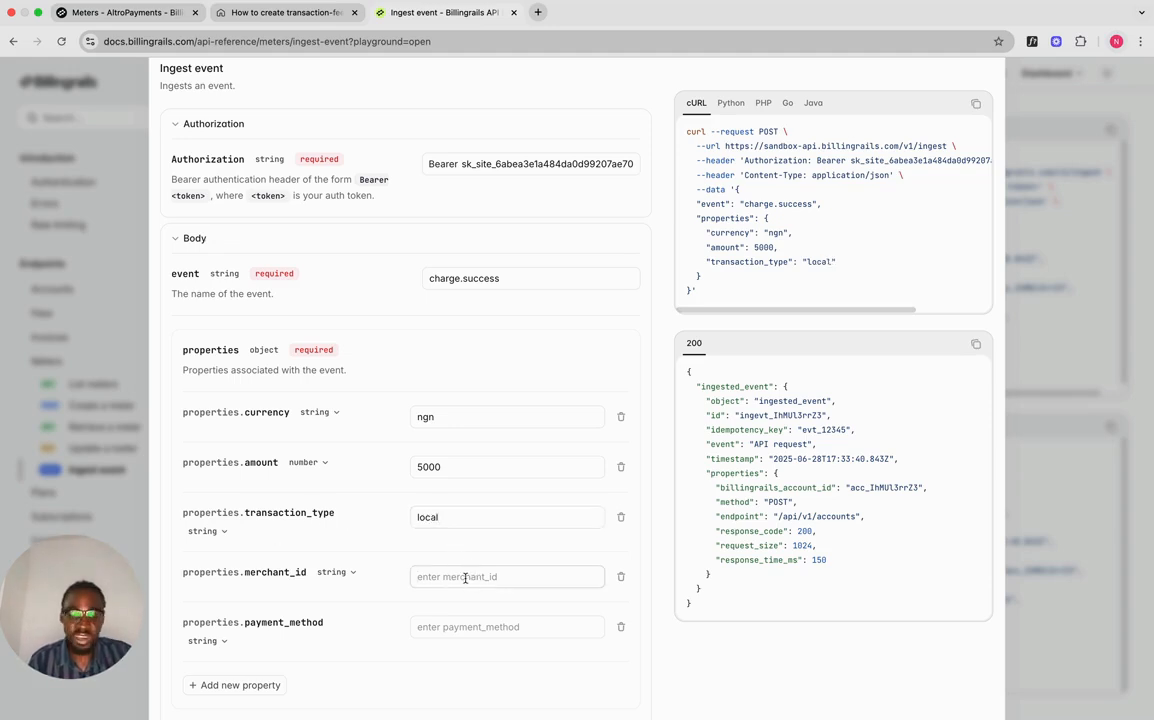
text(merchant)
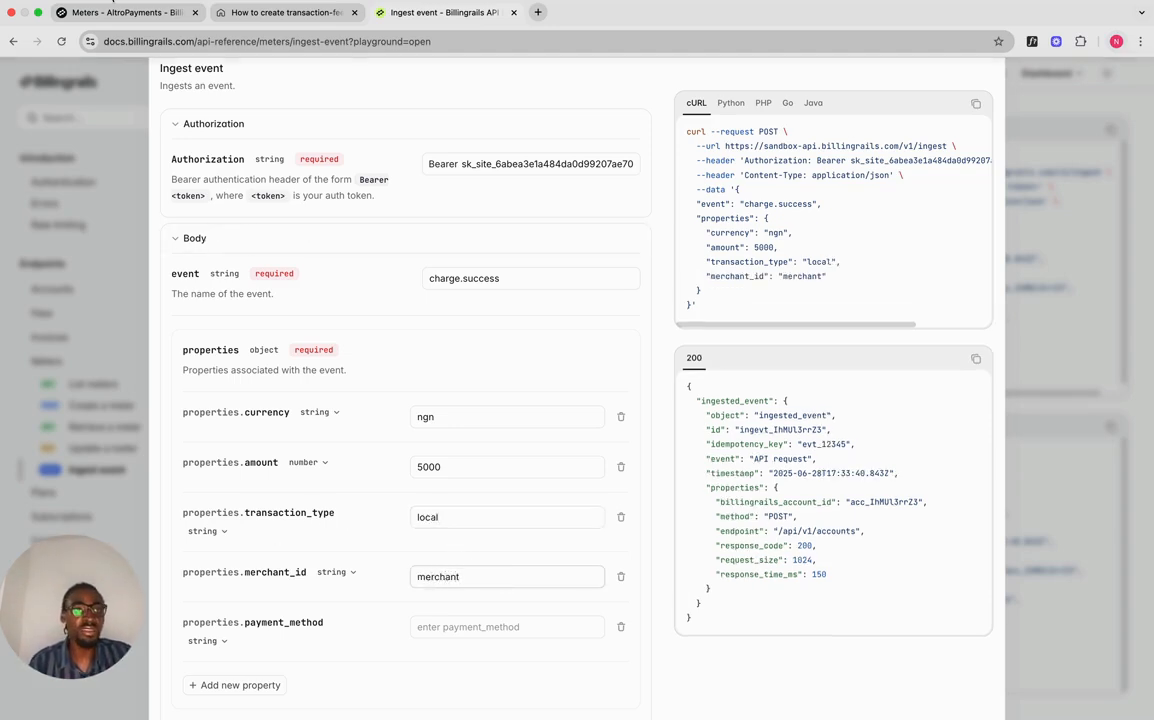
click(124, 12)
click(78, 158)
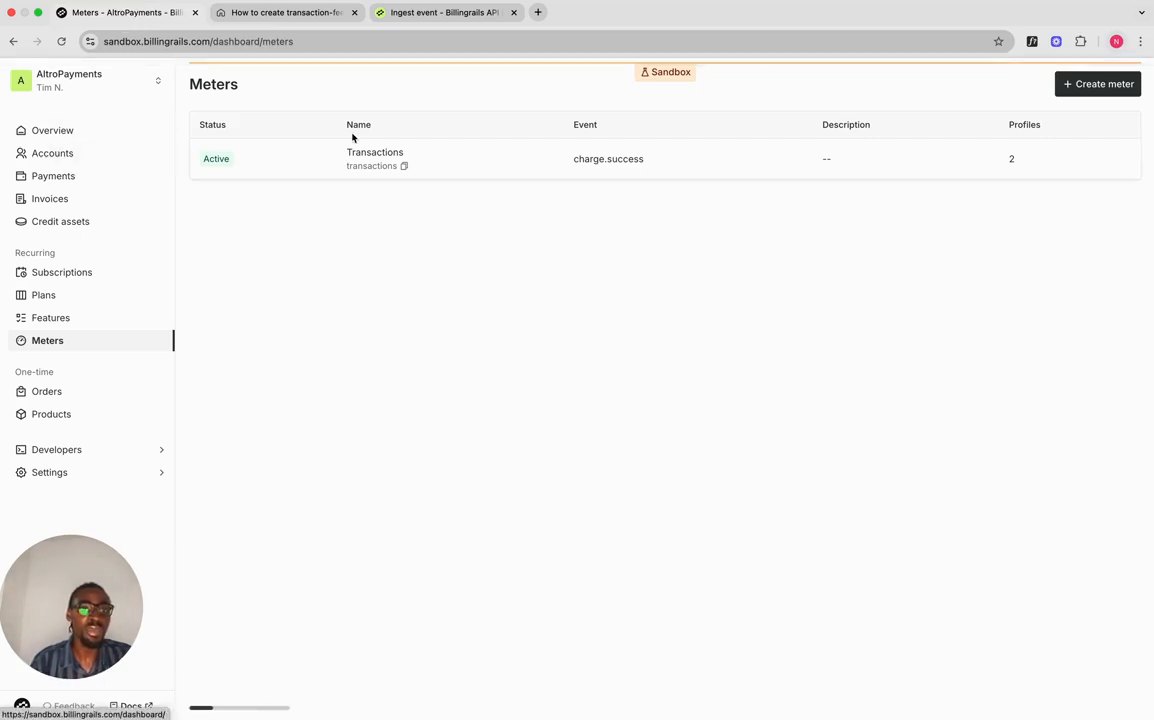
click(495, 153)
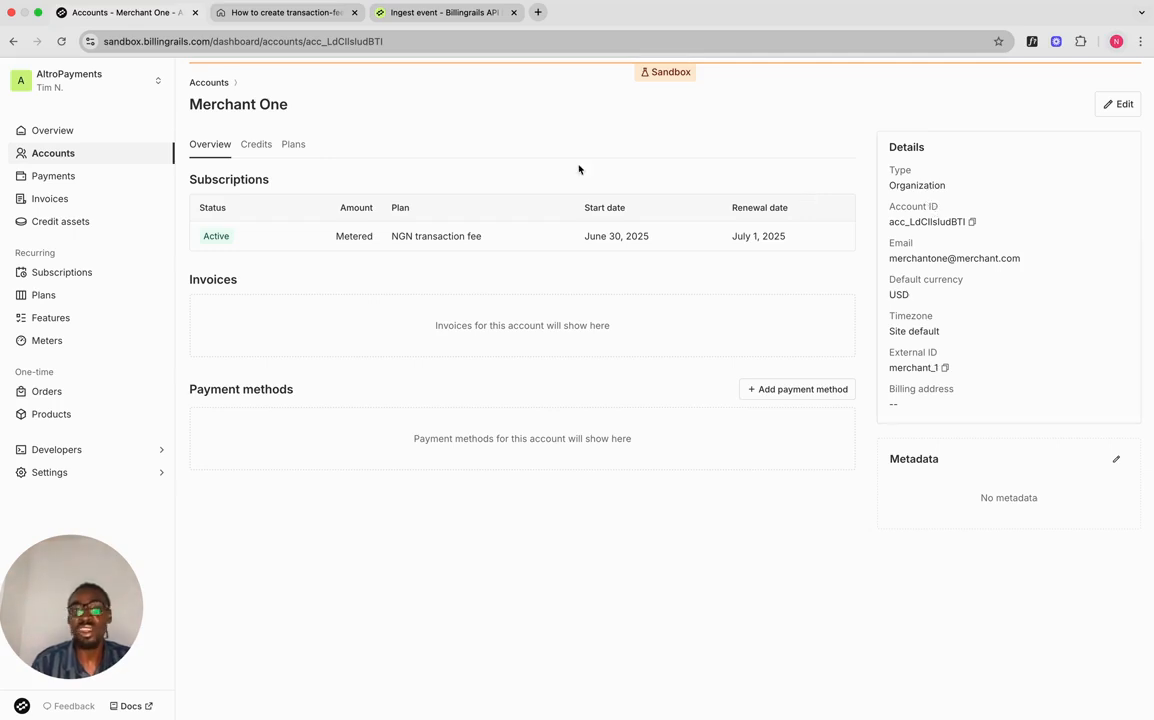
click(438, 14)
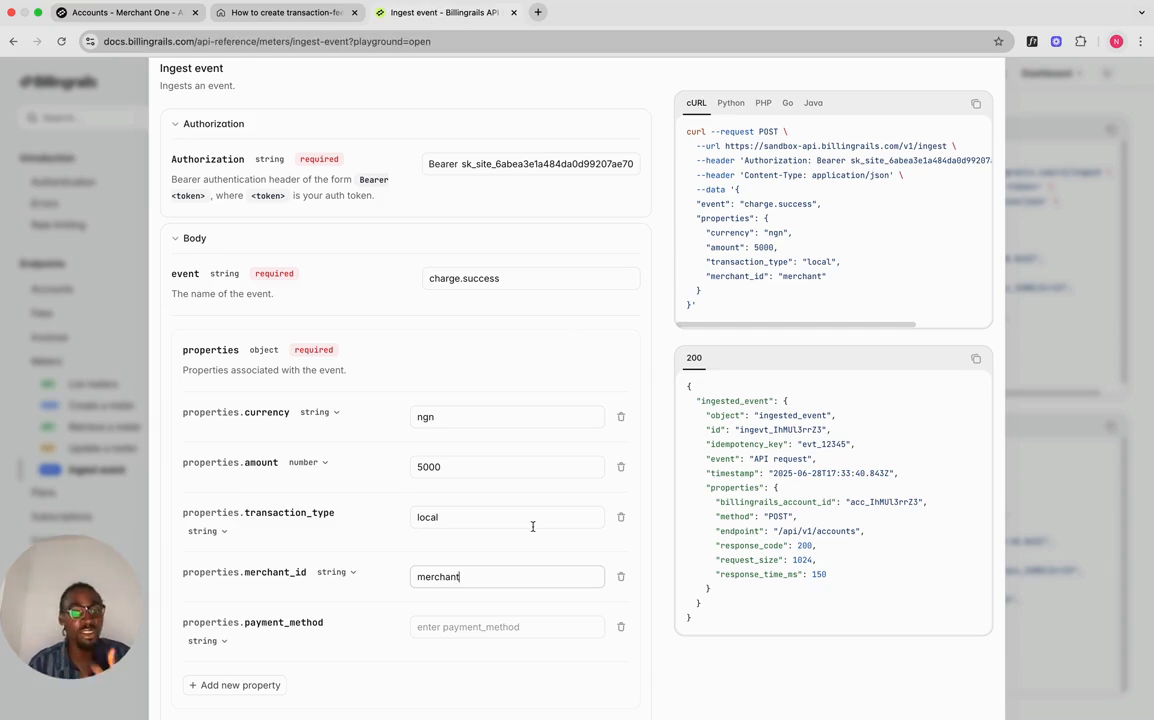
text(_)
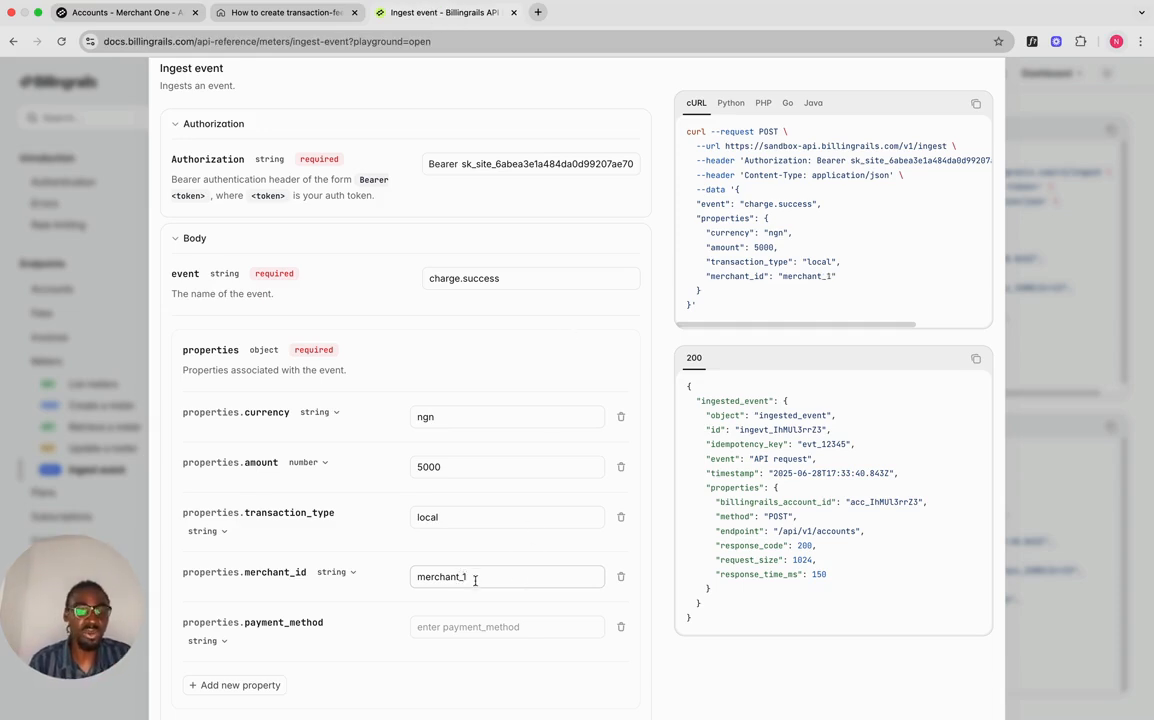
text(1)
Step: Set payment_method to card and send the local charge event
scroll(475, 580, down, 1)
click(476, 593)
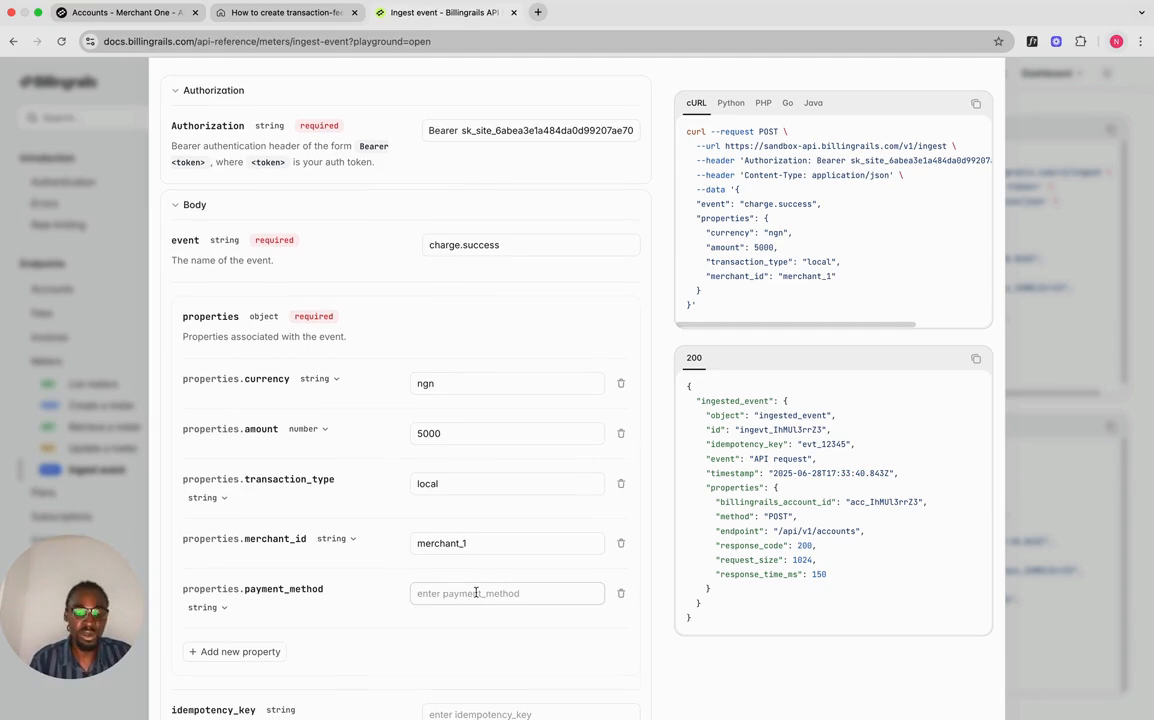
text(card)
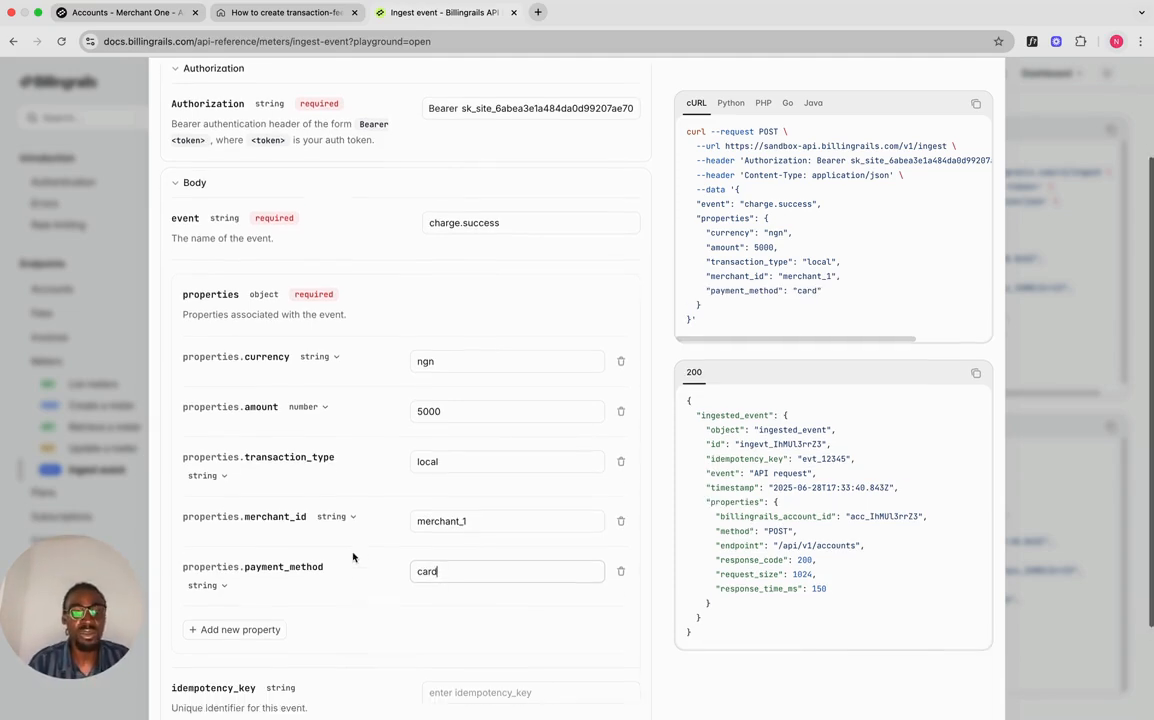
scroll(700, 300, up, 2)
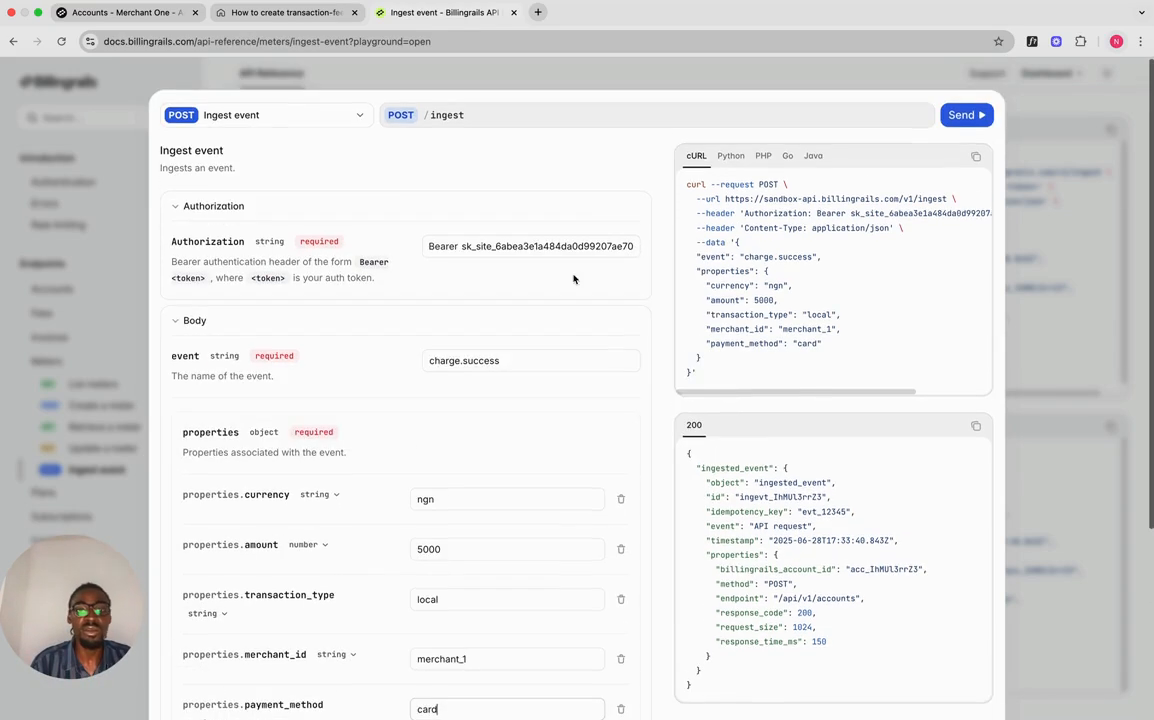
click(967, 116)
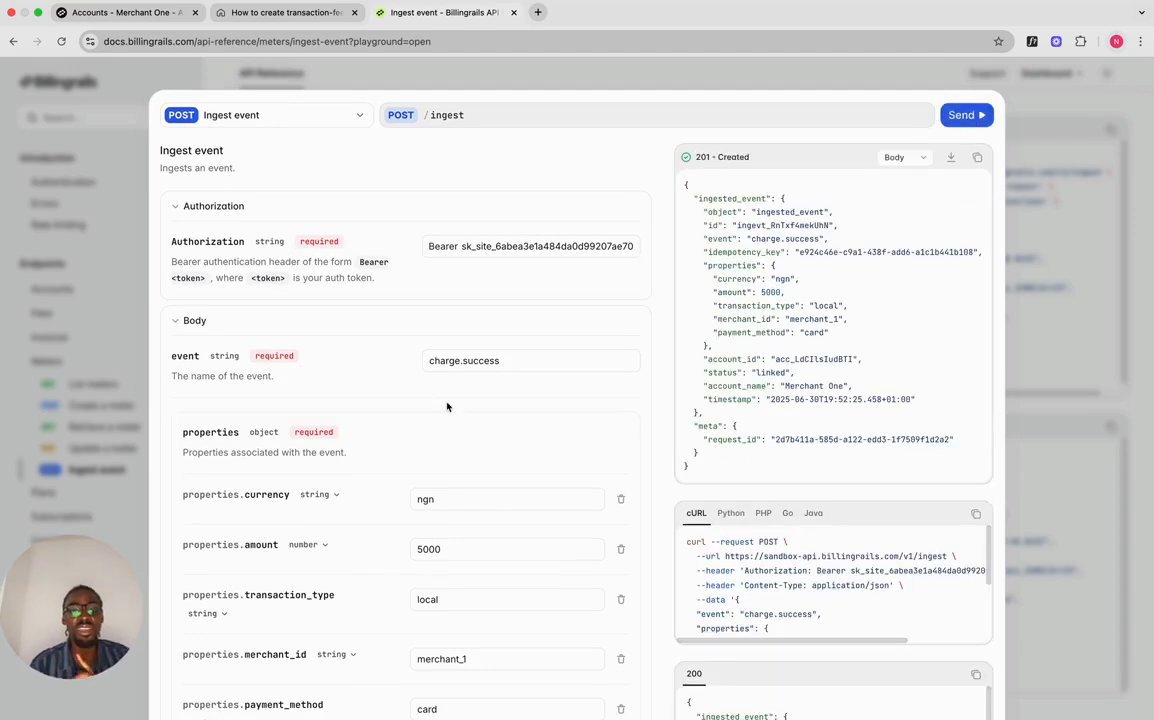
scroll(447, 405, down, 1)
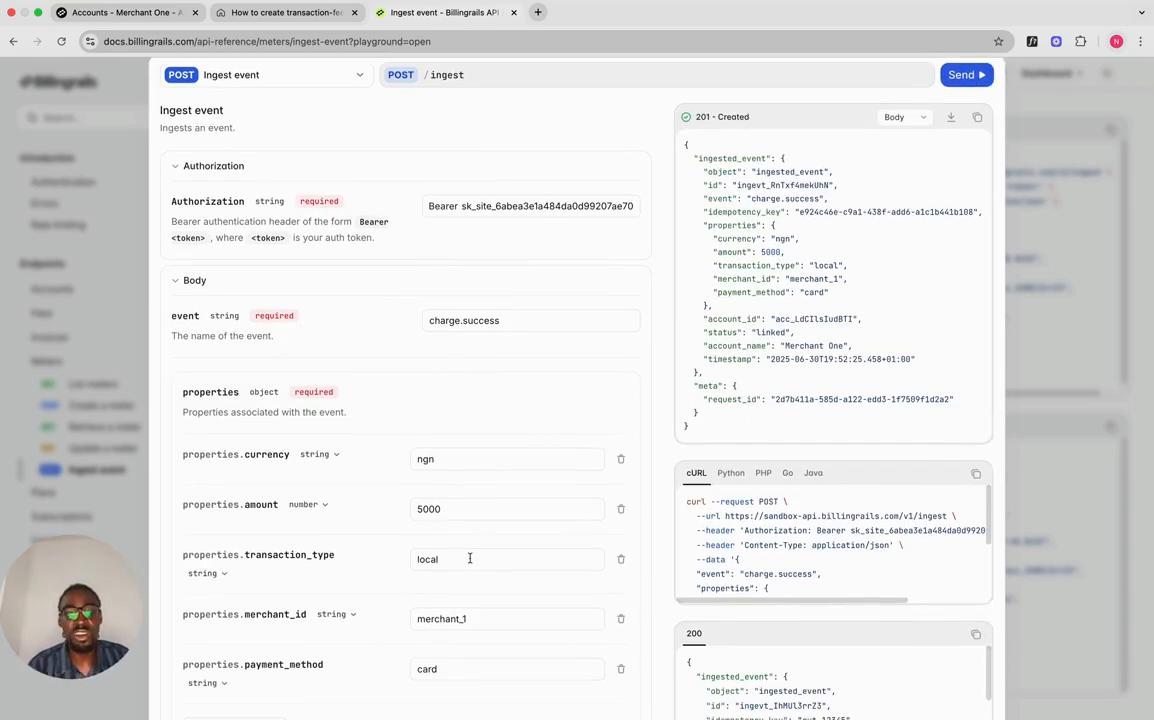
scroll(470, 558, down, 1)
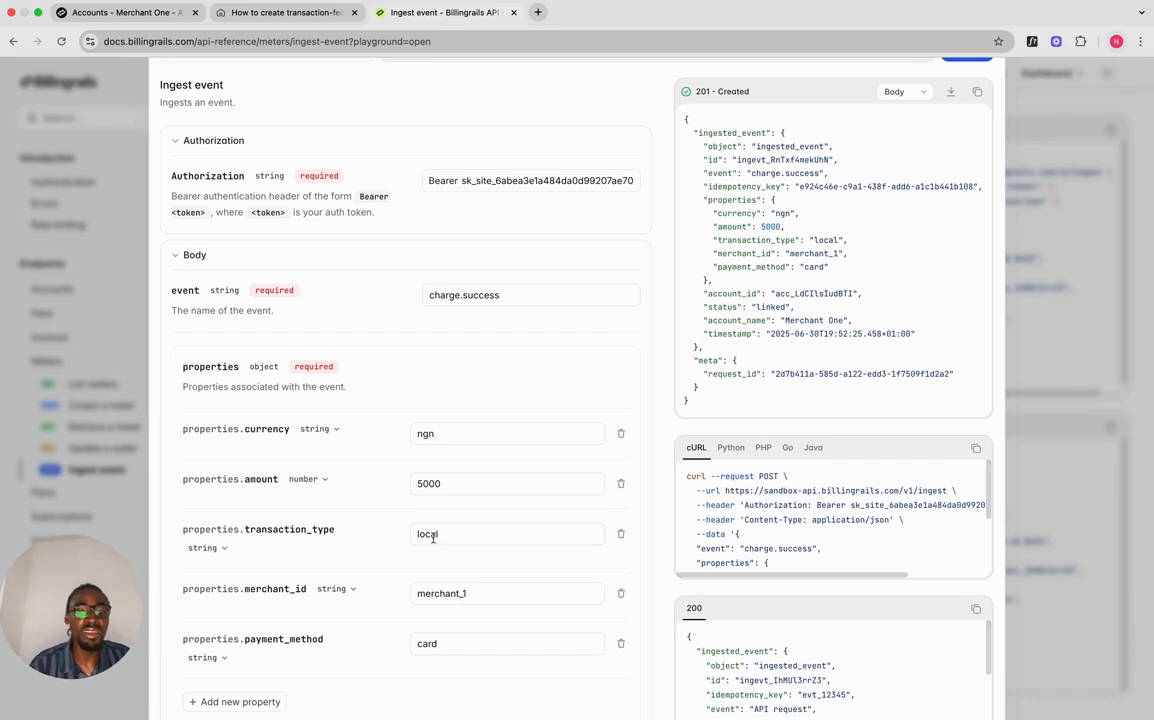
double_click(432, 536)
text(internation)
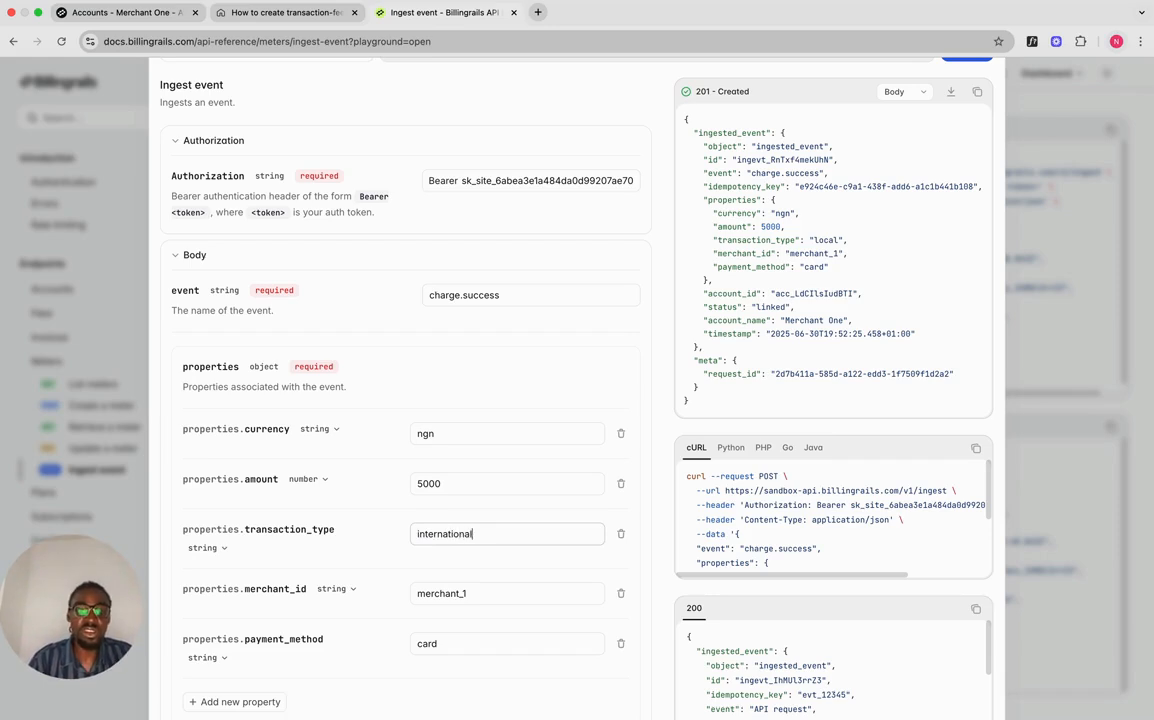
scroll(543, 411, up, 1)
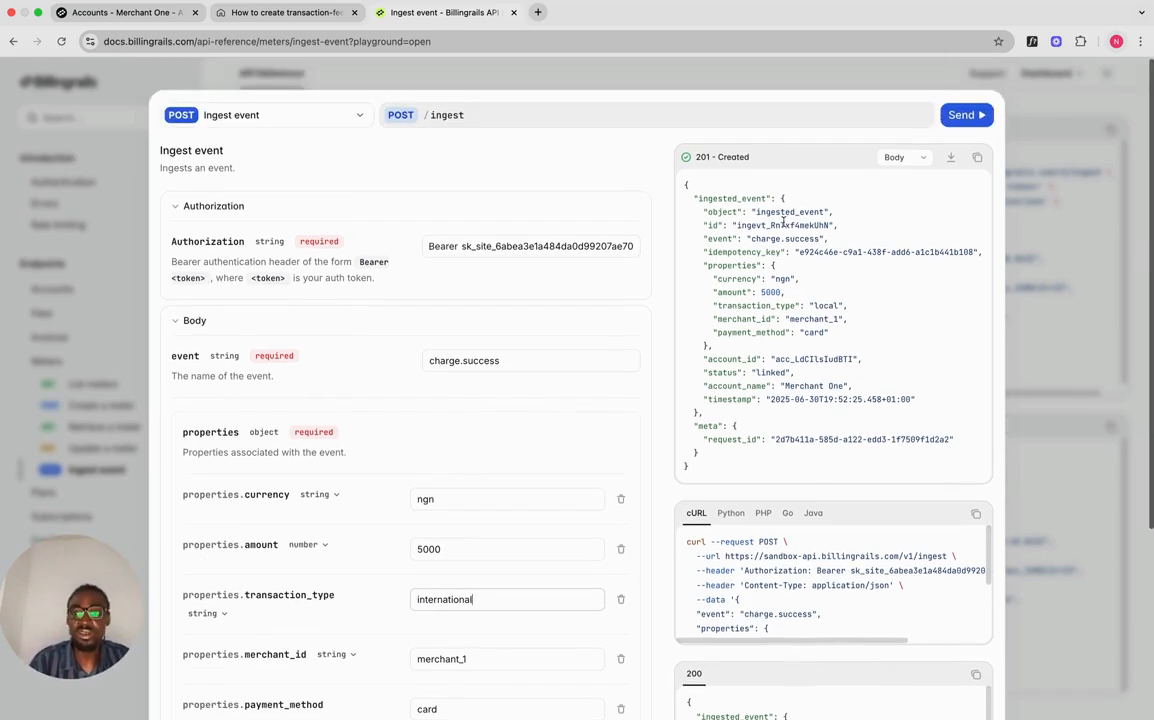
click(962, 116)
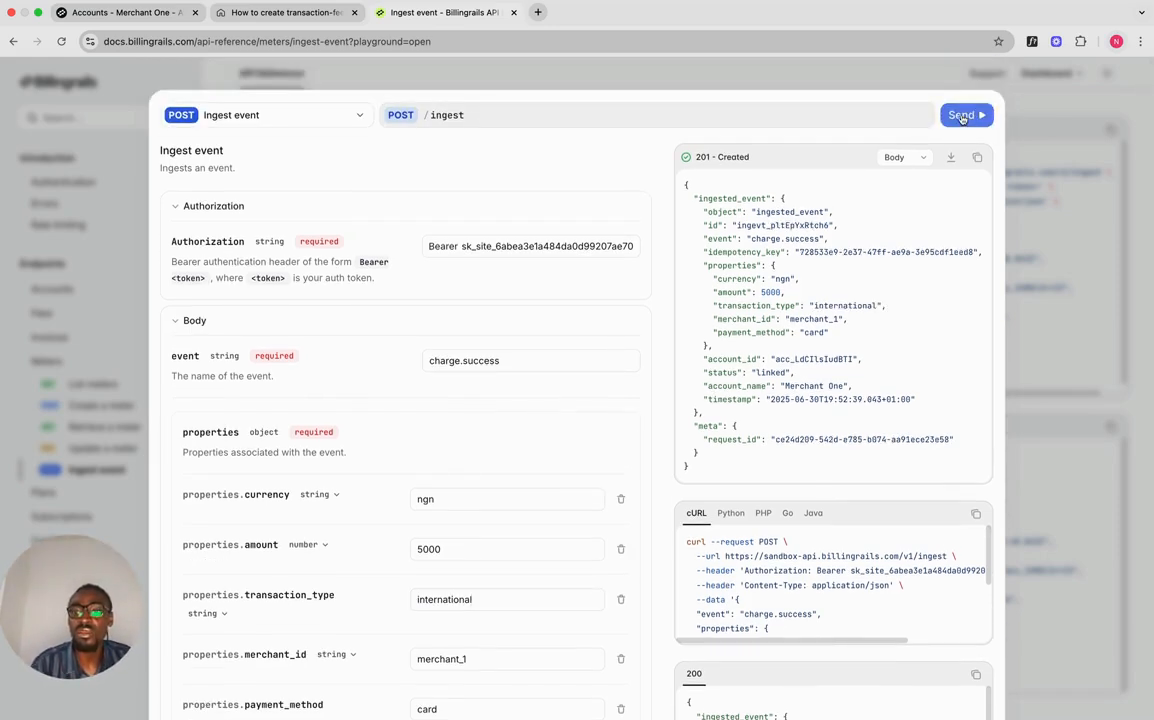
click(157, 24)
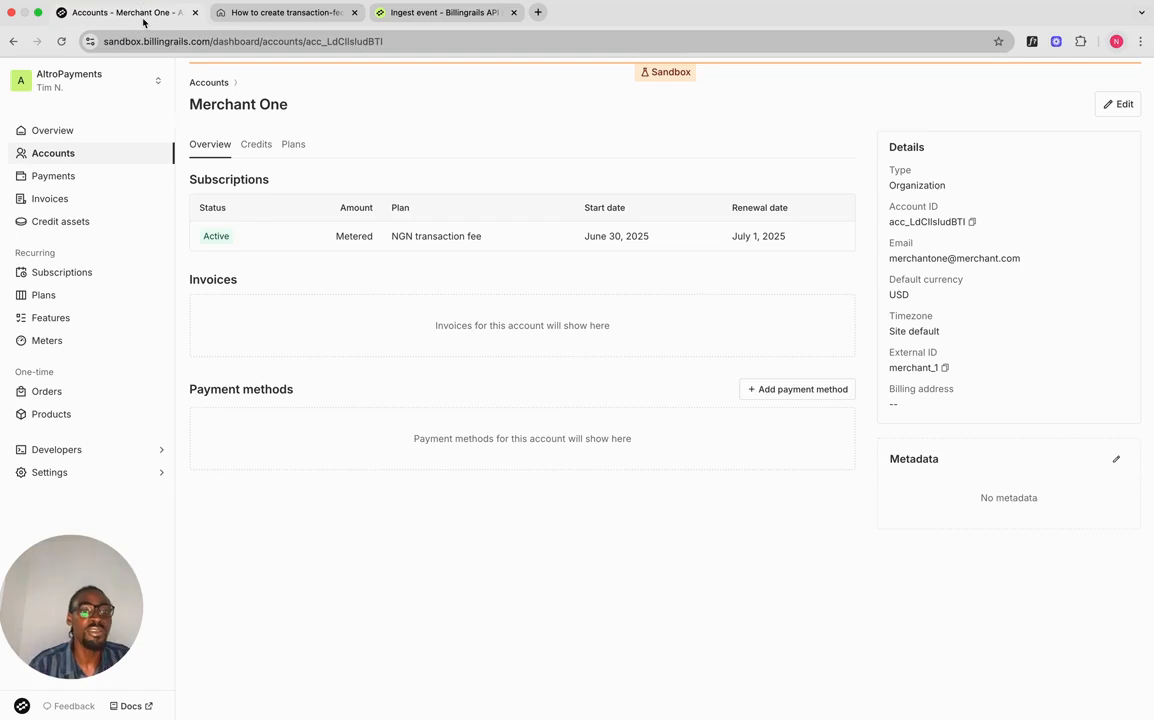
click(62, 41)
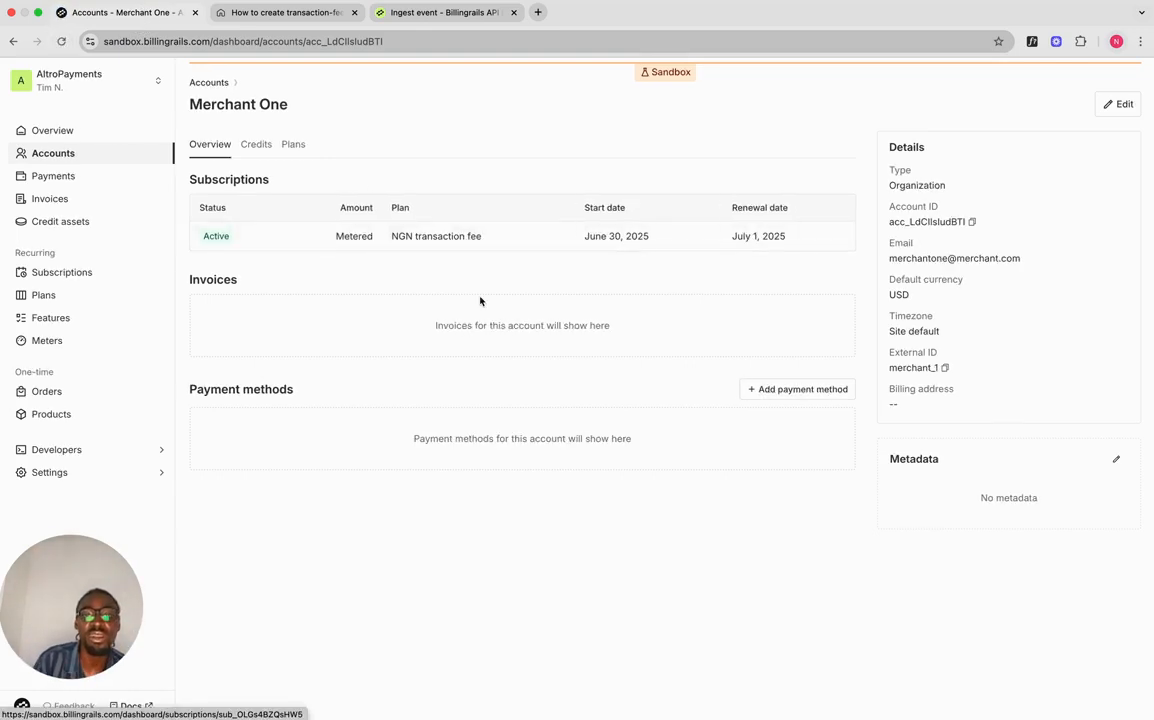
Step: Inspect the international and local events on the Transactions meter, then view the subscriptions list
click(57, 341)
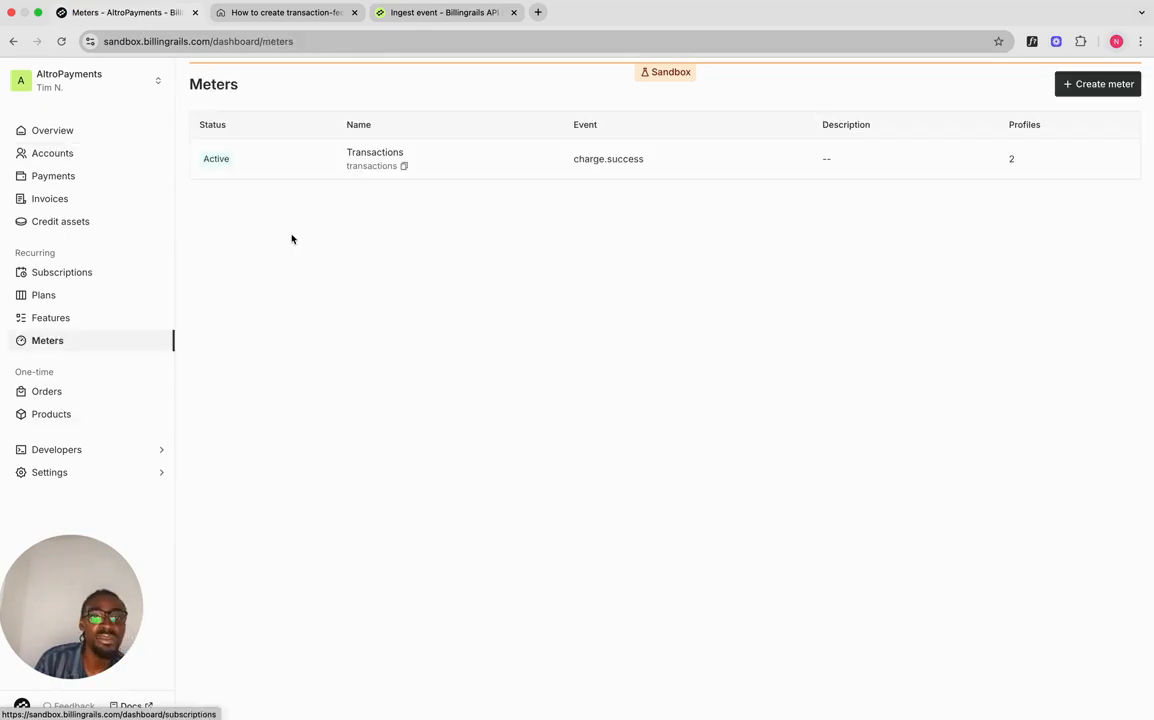
click(318, 171)
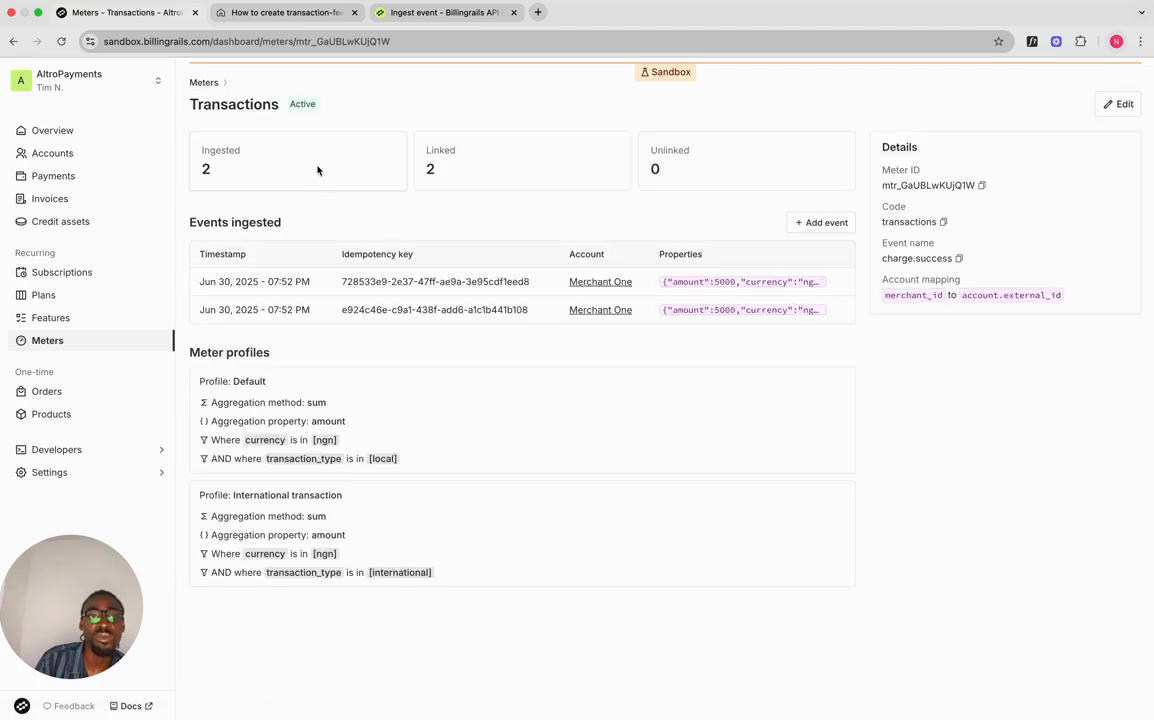
click(454, 282)
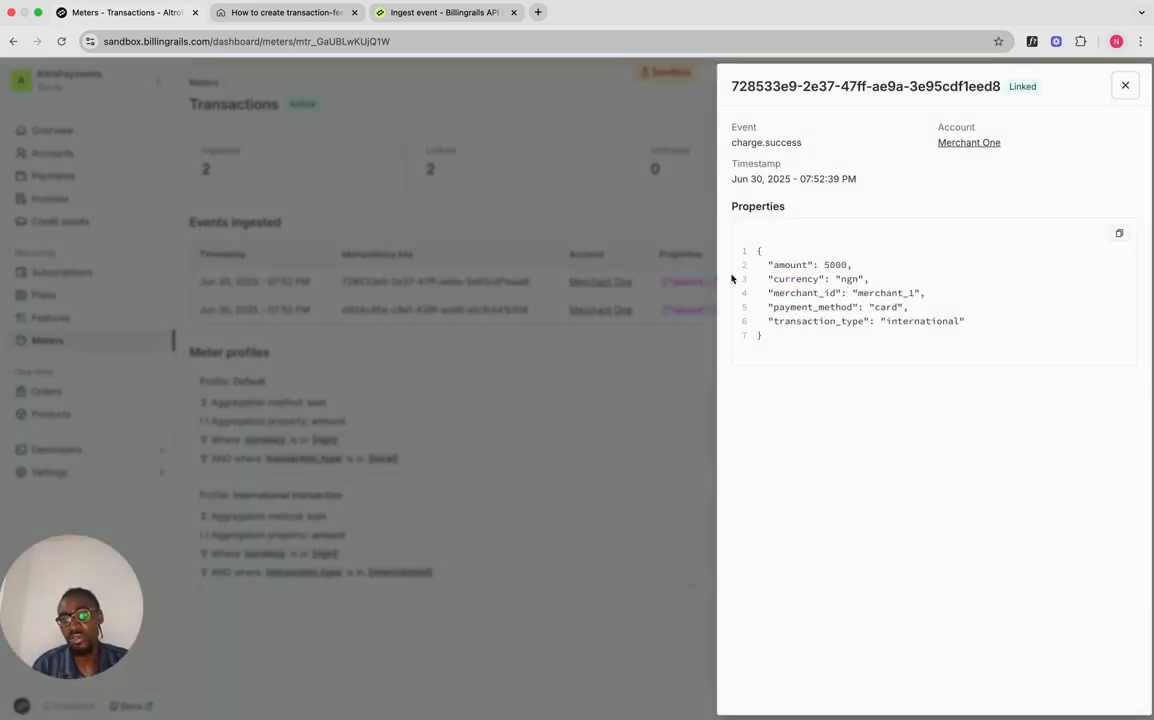
click(575, 324)
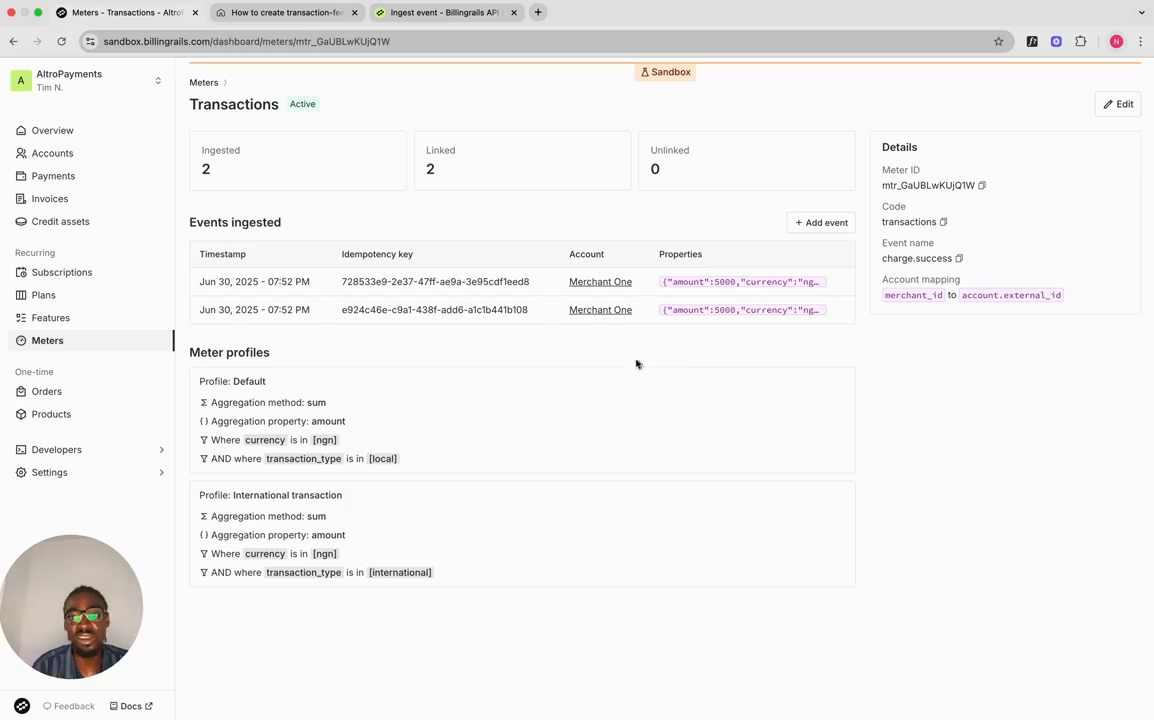
click(555, 311)
click(672, 301)
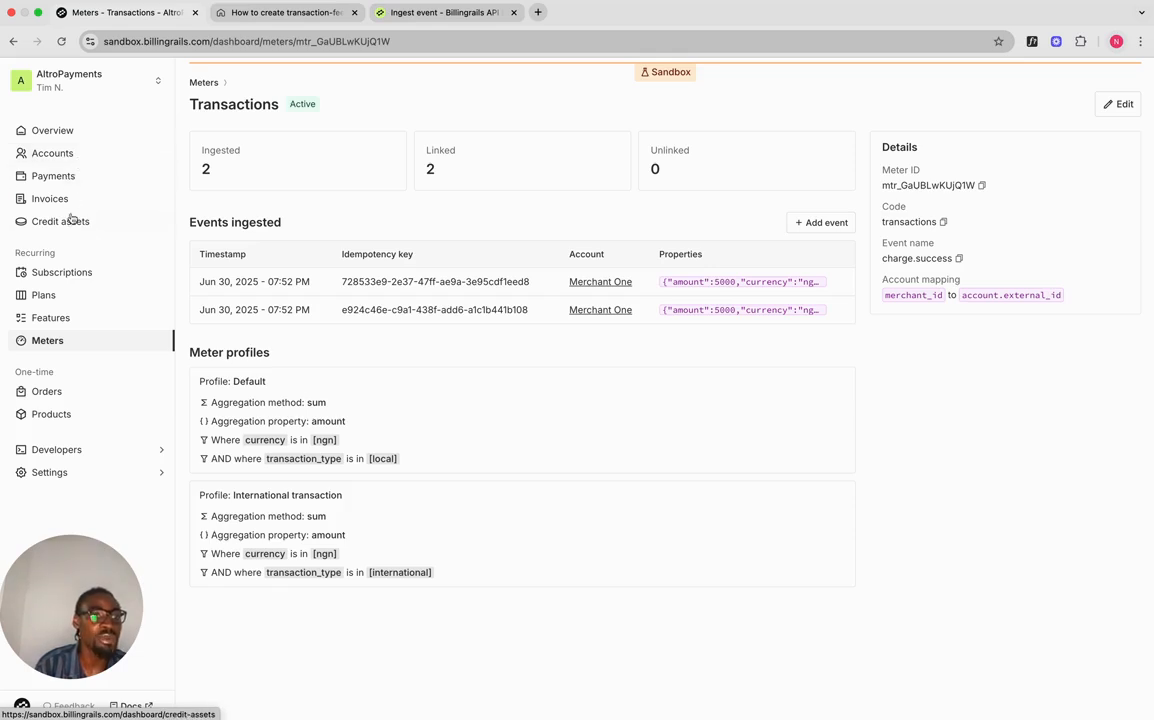
click(80, 278)
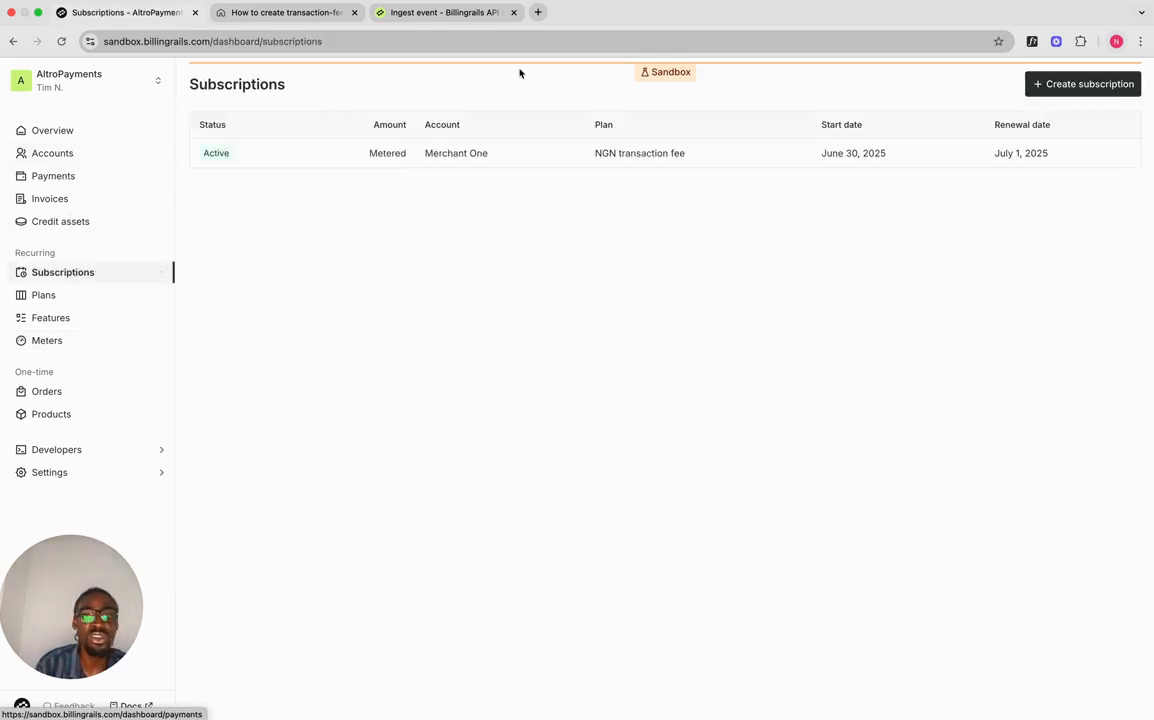
Step: Preview Merchant One's upcoming invoice: local NGN 175.00 plus international NGN 295.00 totals NGN 470.00
click(469, 157)
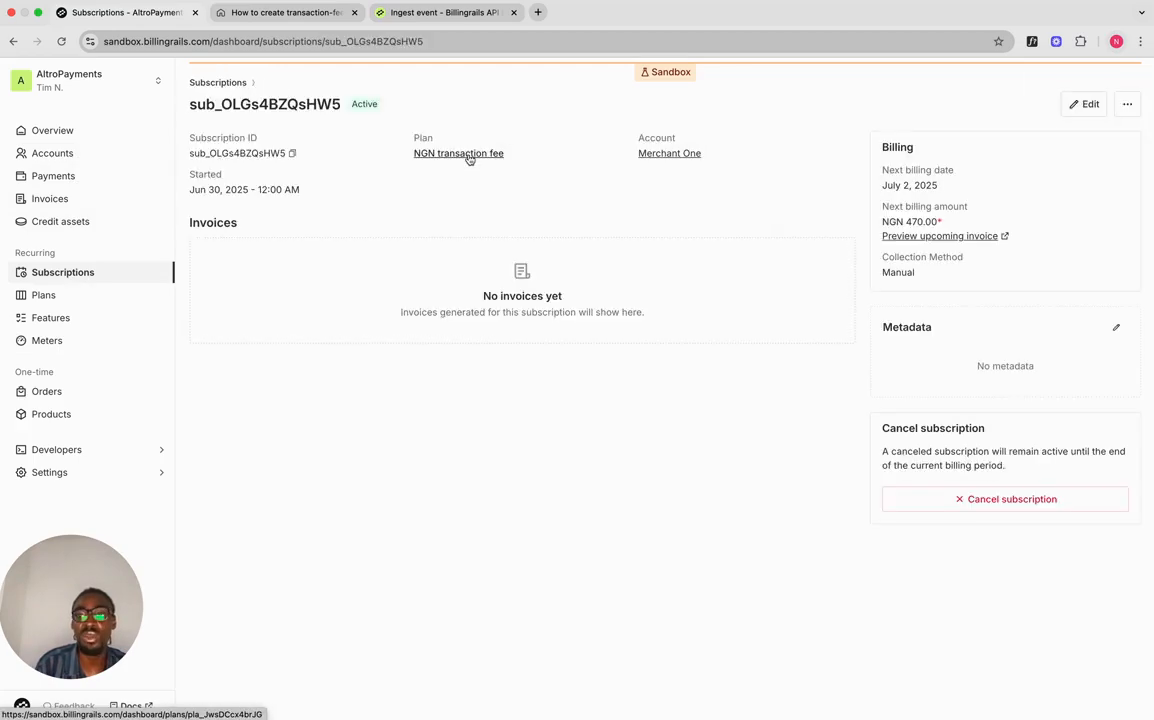
click(921, 236)
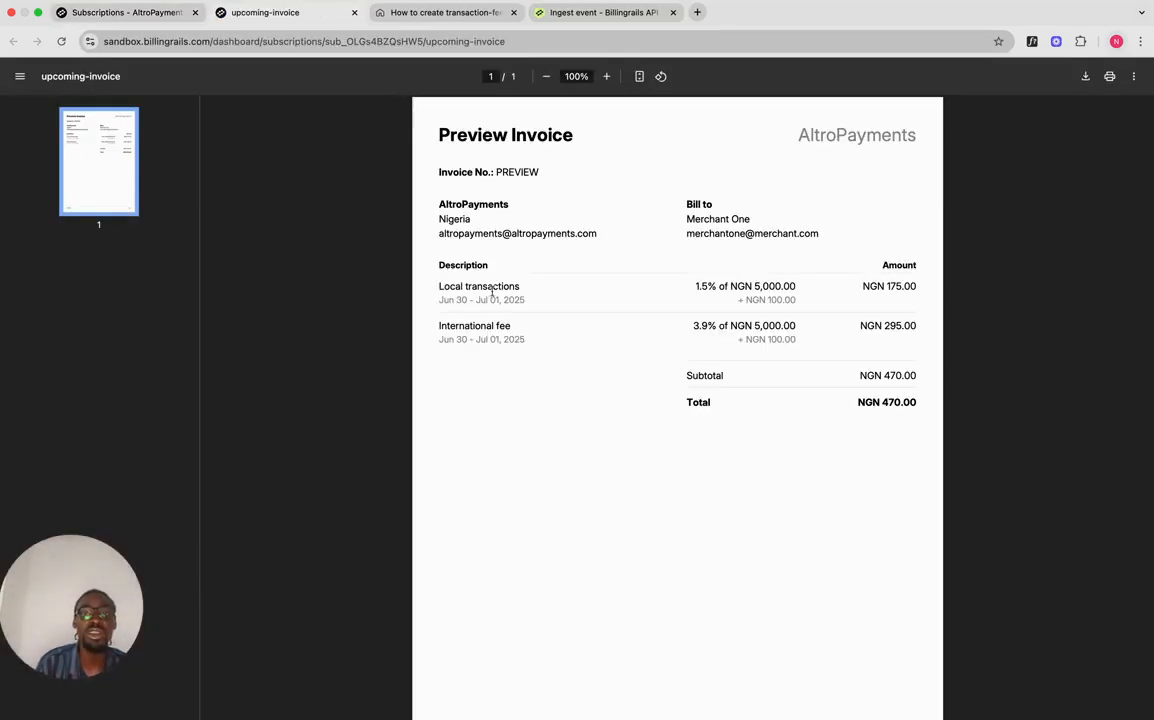